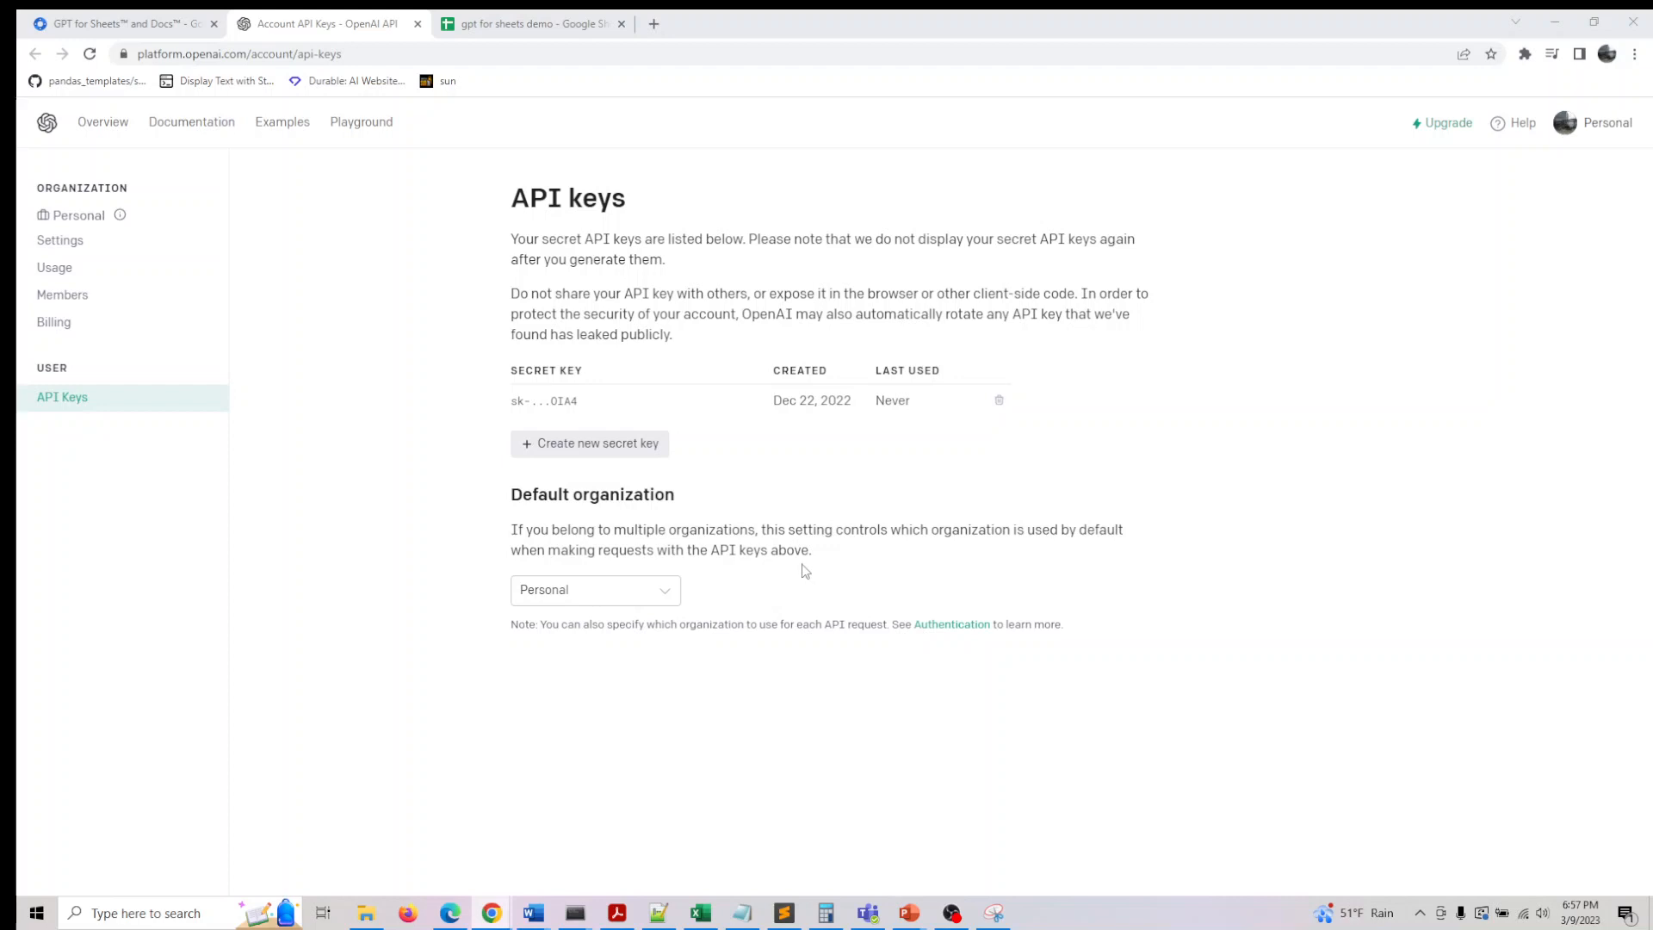
# Generate a new OpenAI secret key, copy it and dismiss the key dialog.
pyautogui.click(608, 446)
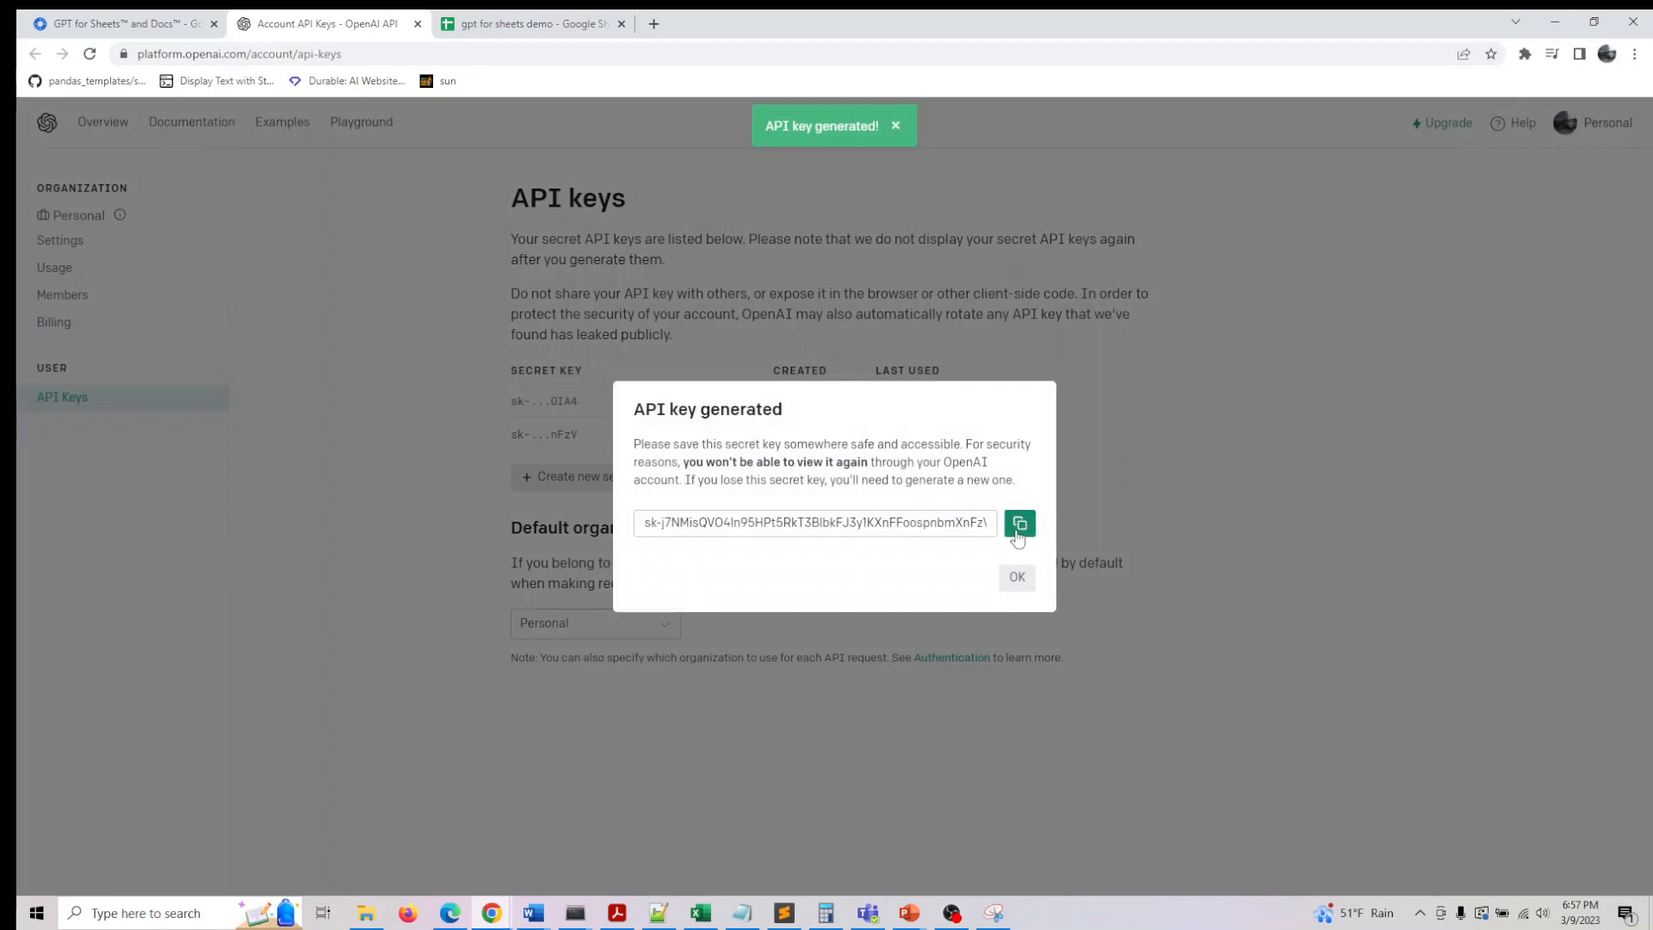
pyautogui.click(1019, 523)
pyautogui.click(1018, 576)
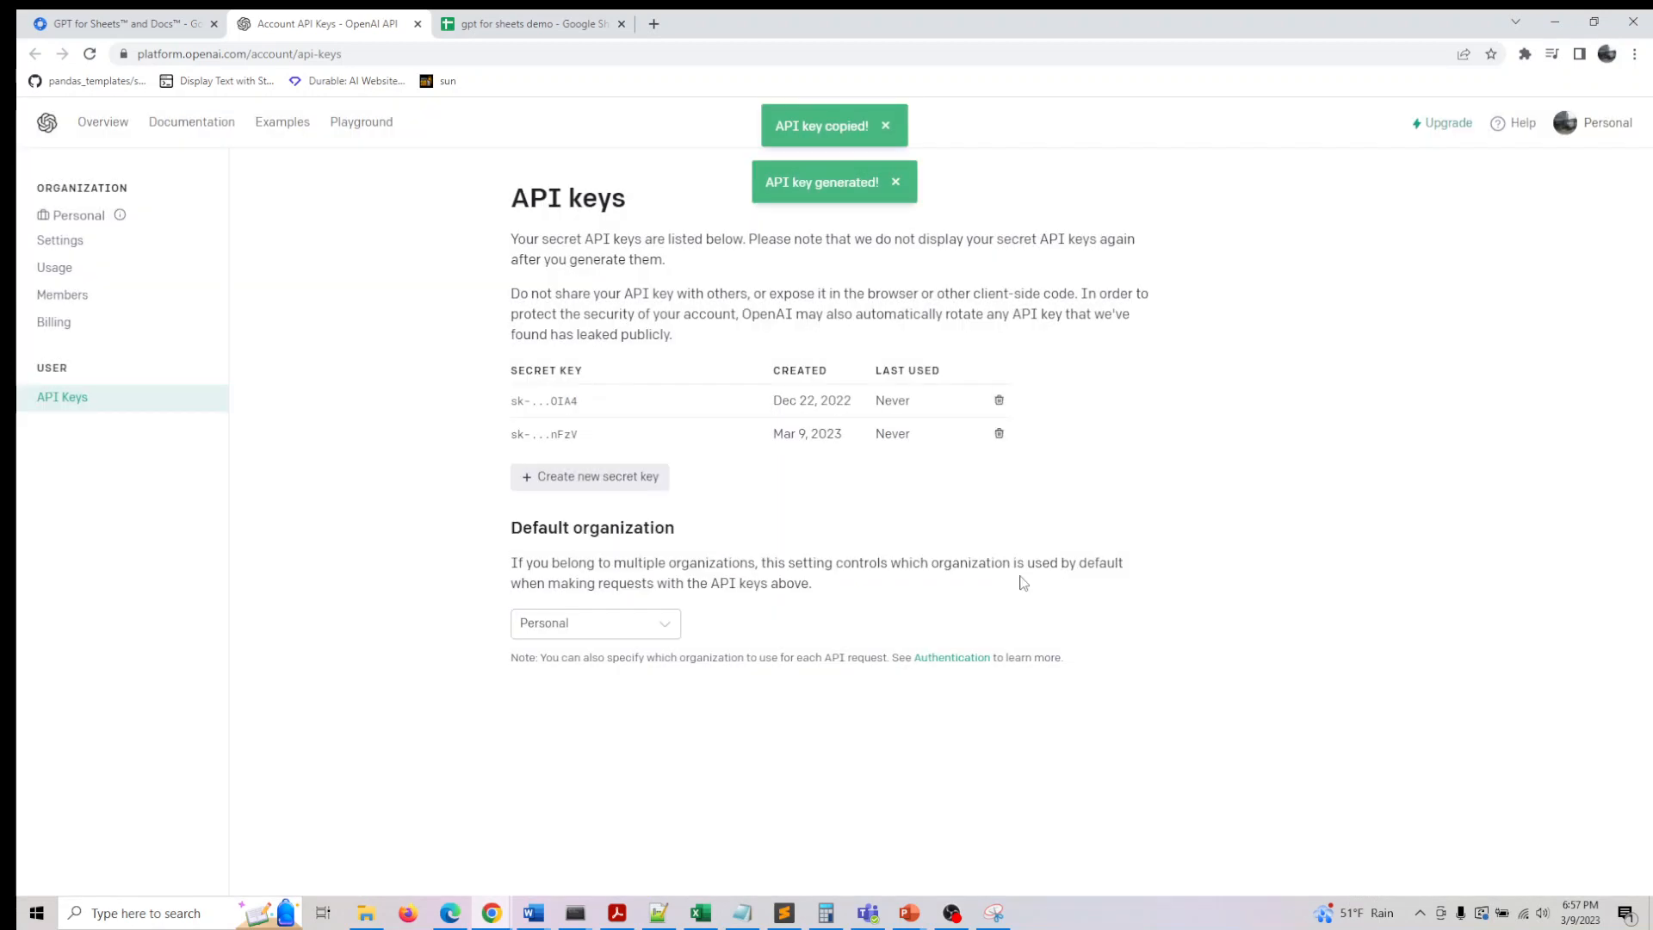
# Switch to the "gpt for sheets demo" spreadsheet and save the copied OpenAI API key in the GPT for Sheets and Docs extension.
pyautogui.click(512, 23)
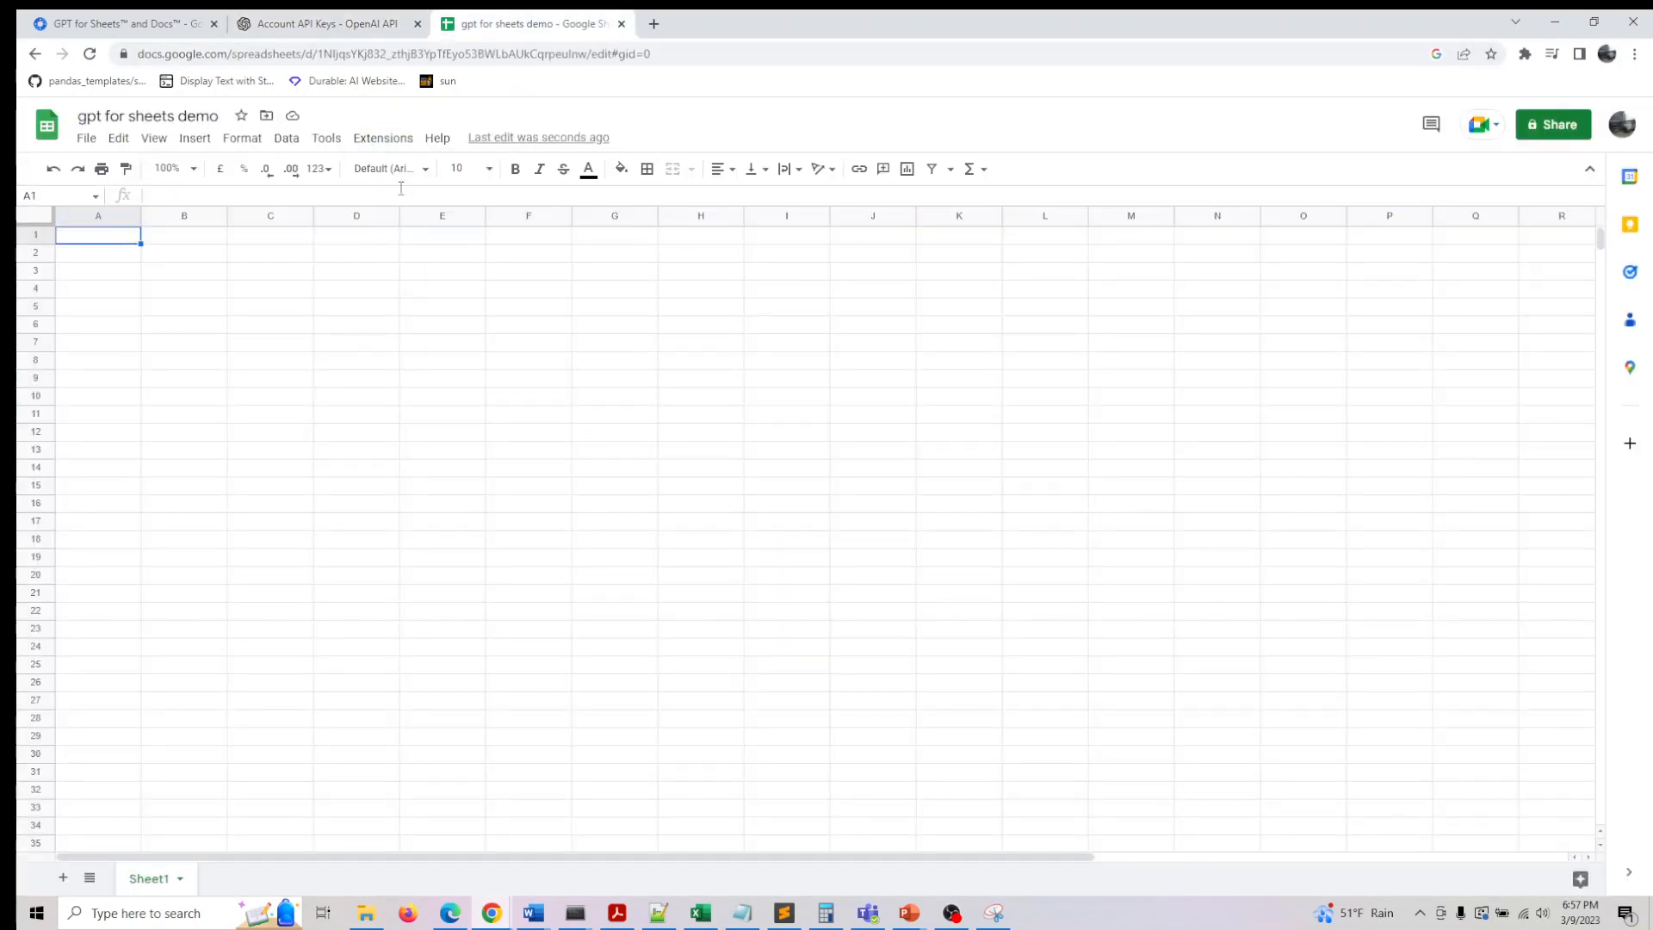
pyautogui.click(340, 142)
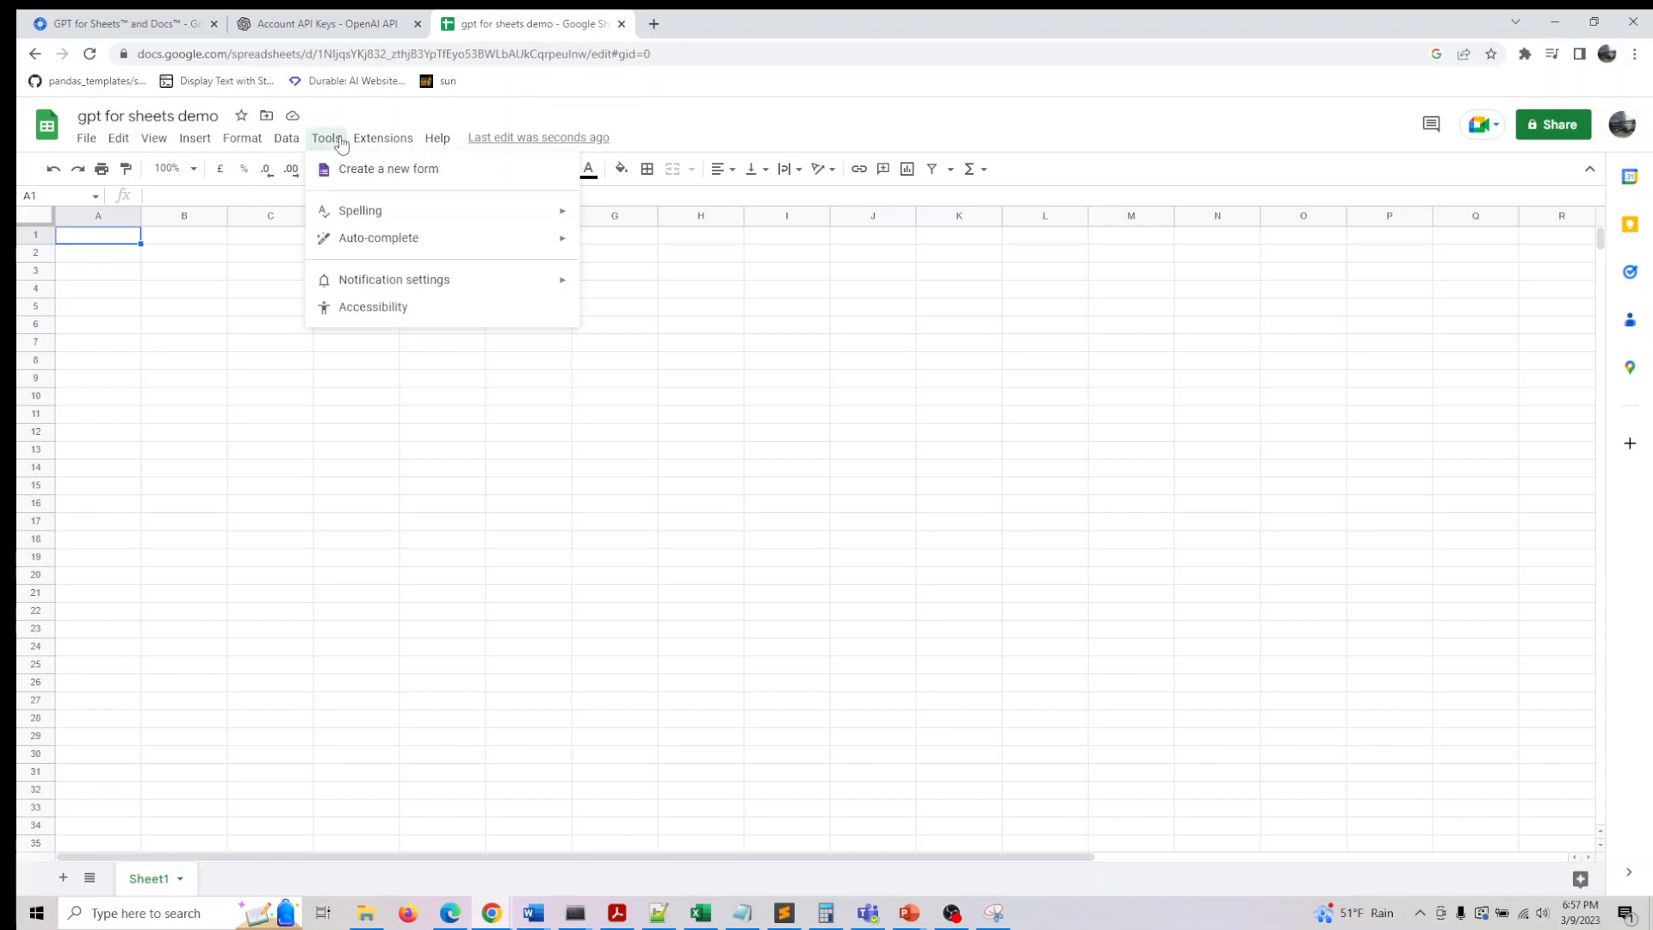
pyautogui.moveTo(379, 141)
pyautogui.moveTo(509, 335)
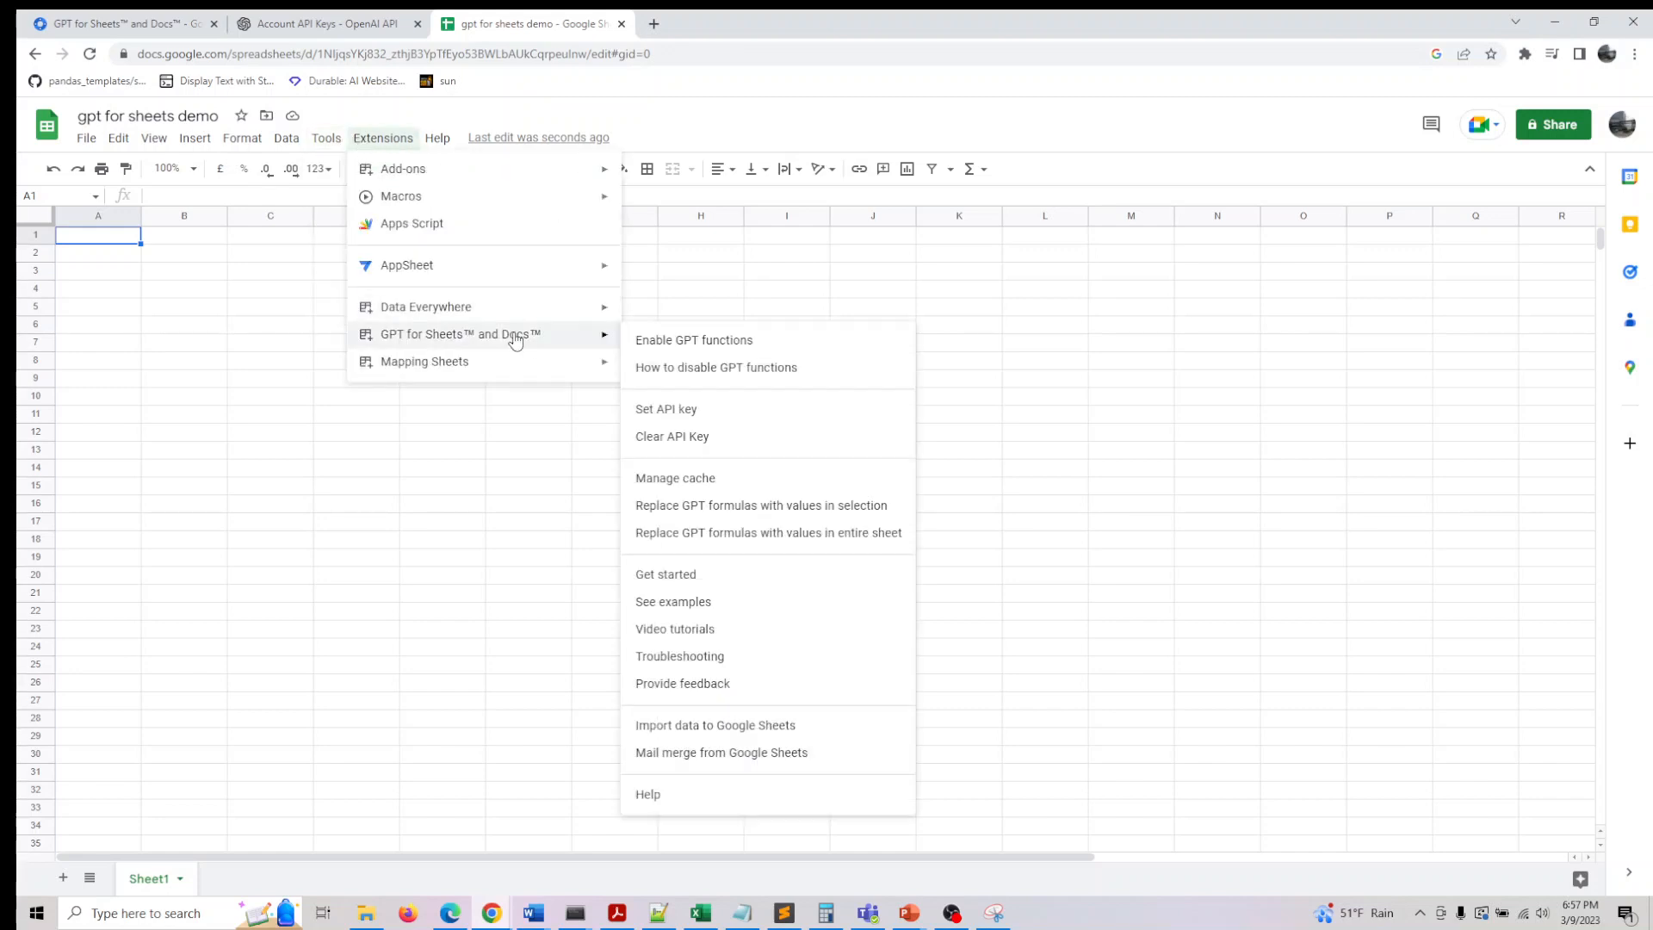
pyautogui.click(689, 417)
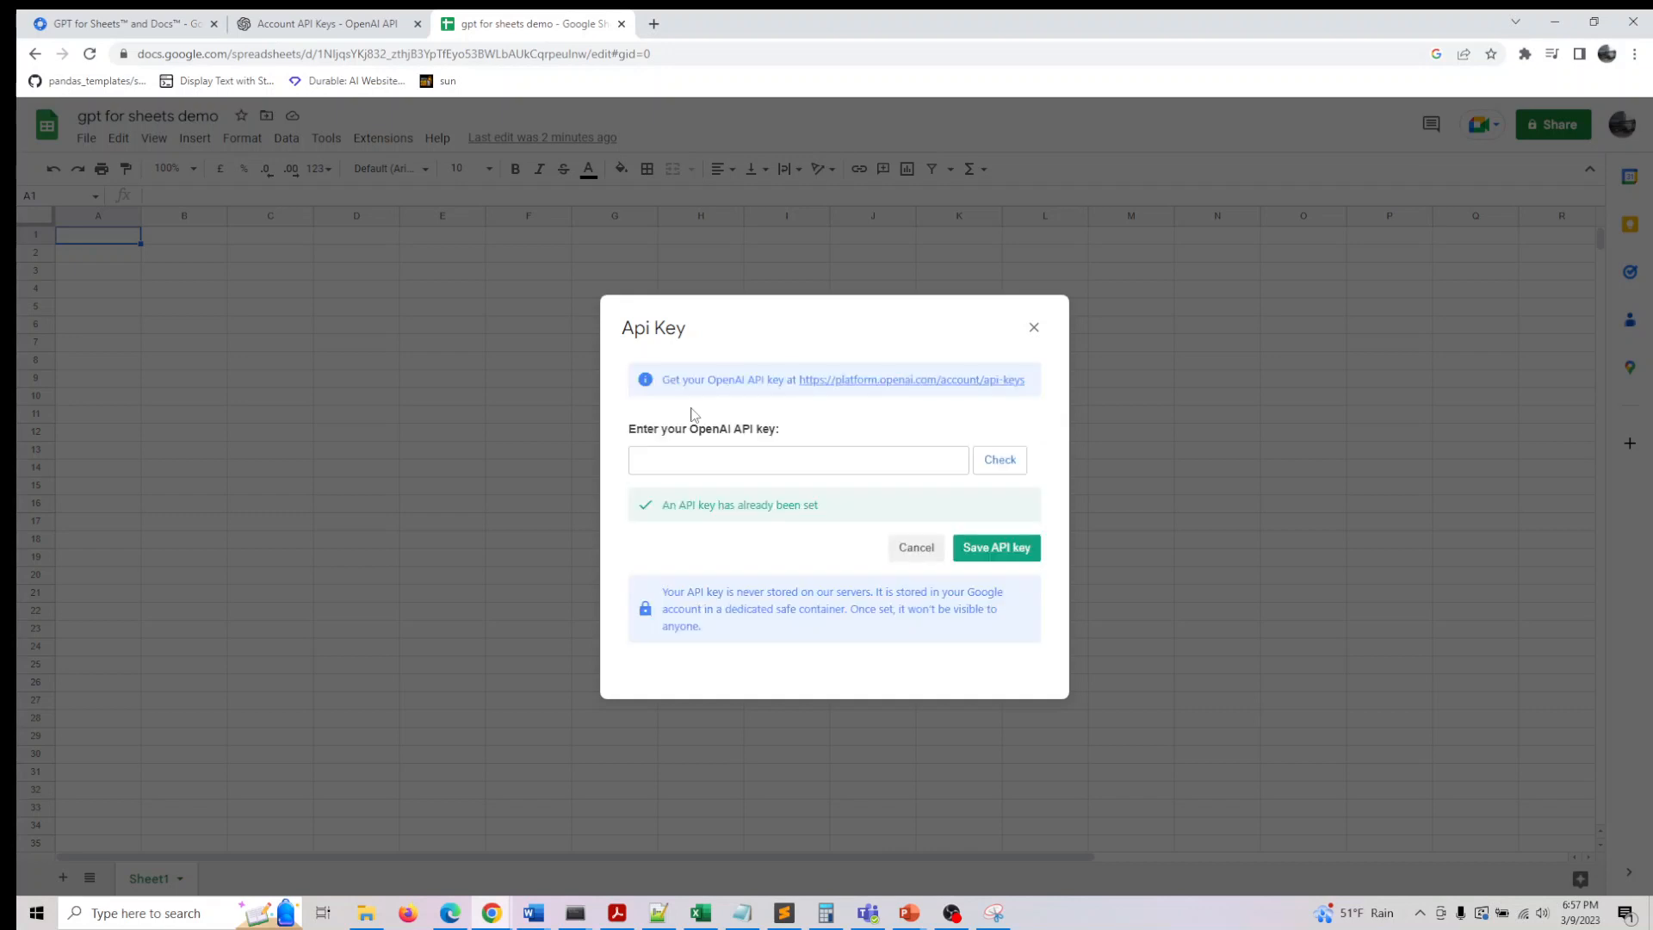
pyautogui.click(699, 456)
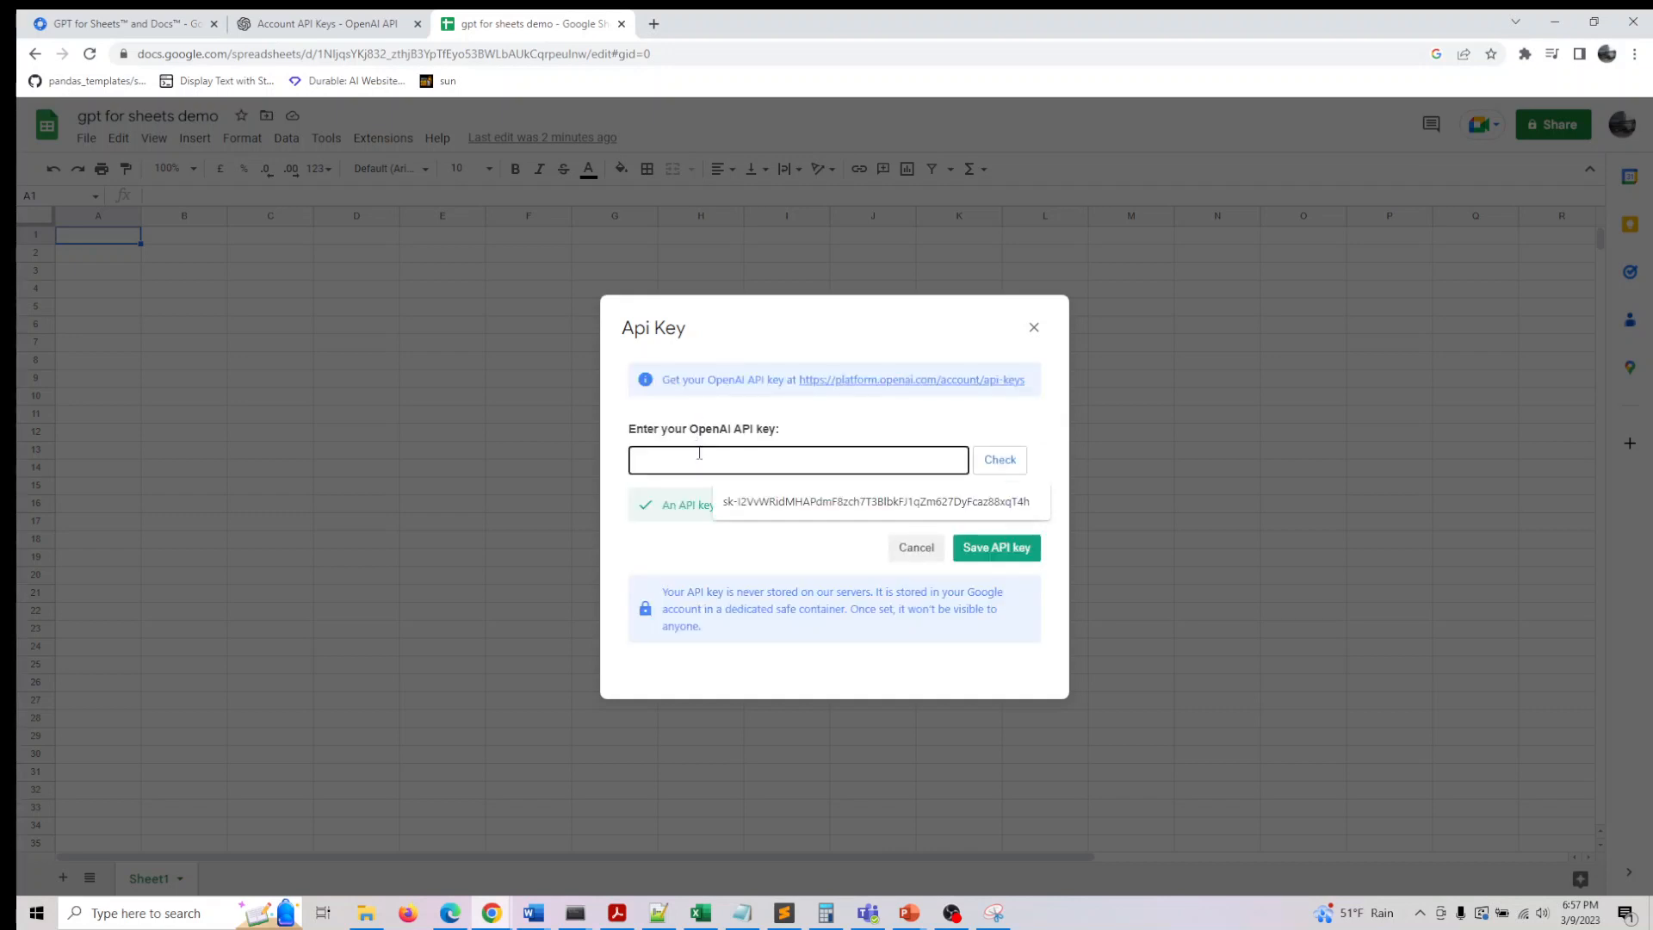
pyautogui.hotkey('ctrl', 'v')
pyautogui.click(1001, 549)
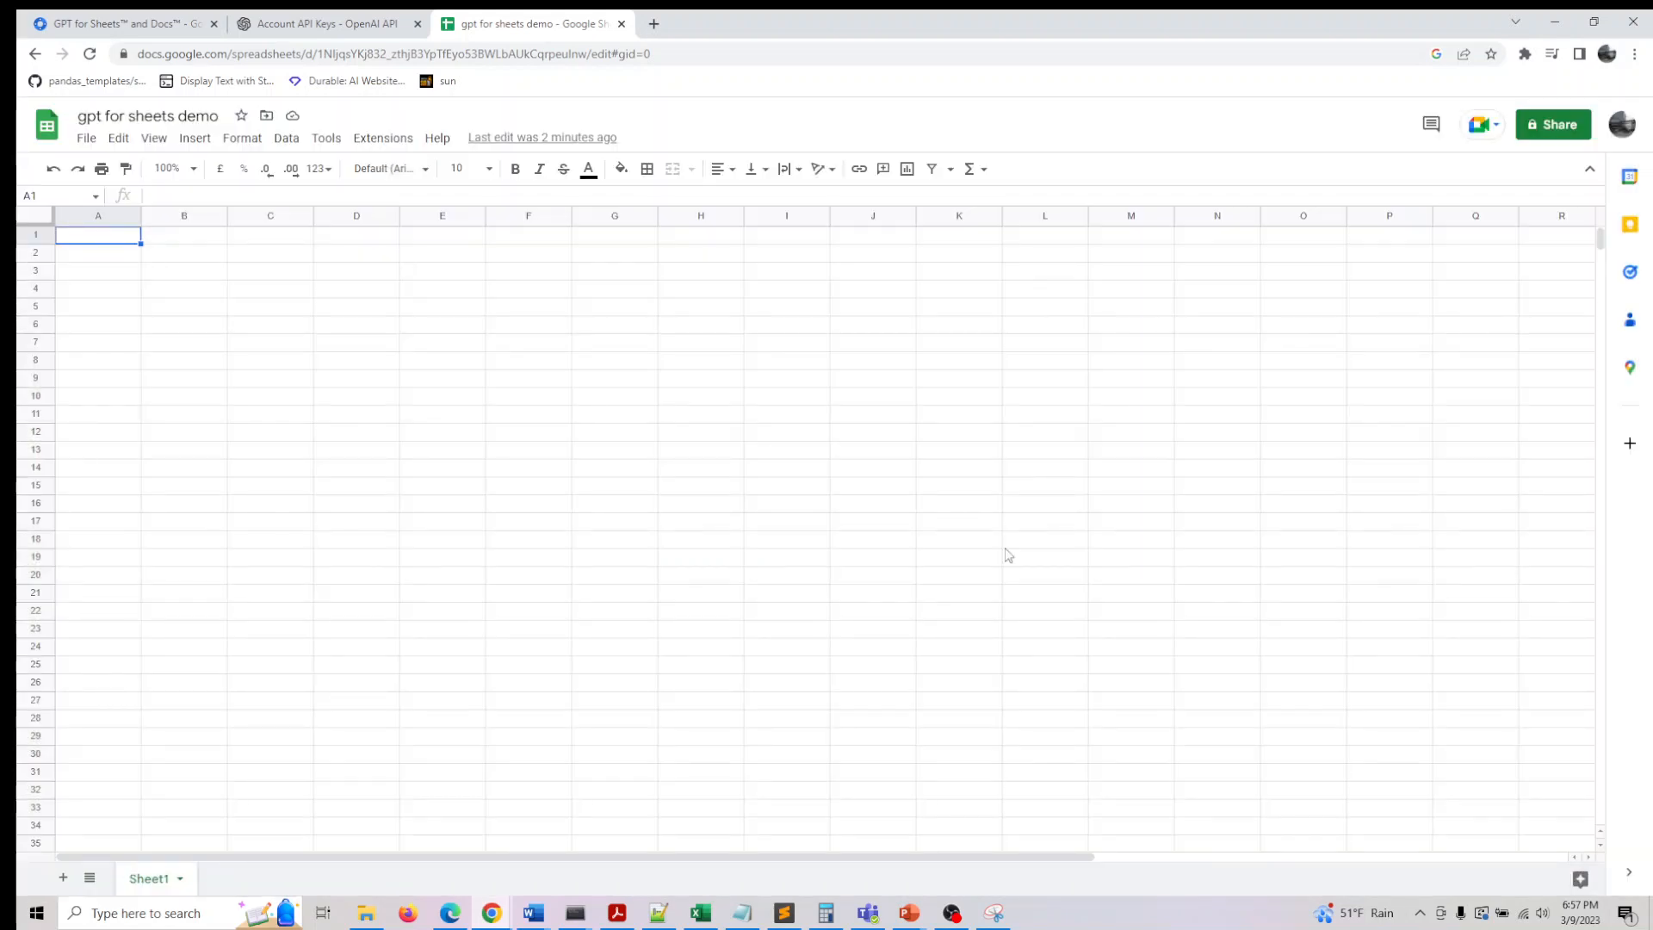
# Switch to the PowerPoint presentation, review slide 3 on GPT functions, and return to the spreadsheet.
pyautogui.click(909, 913)
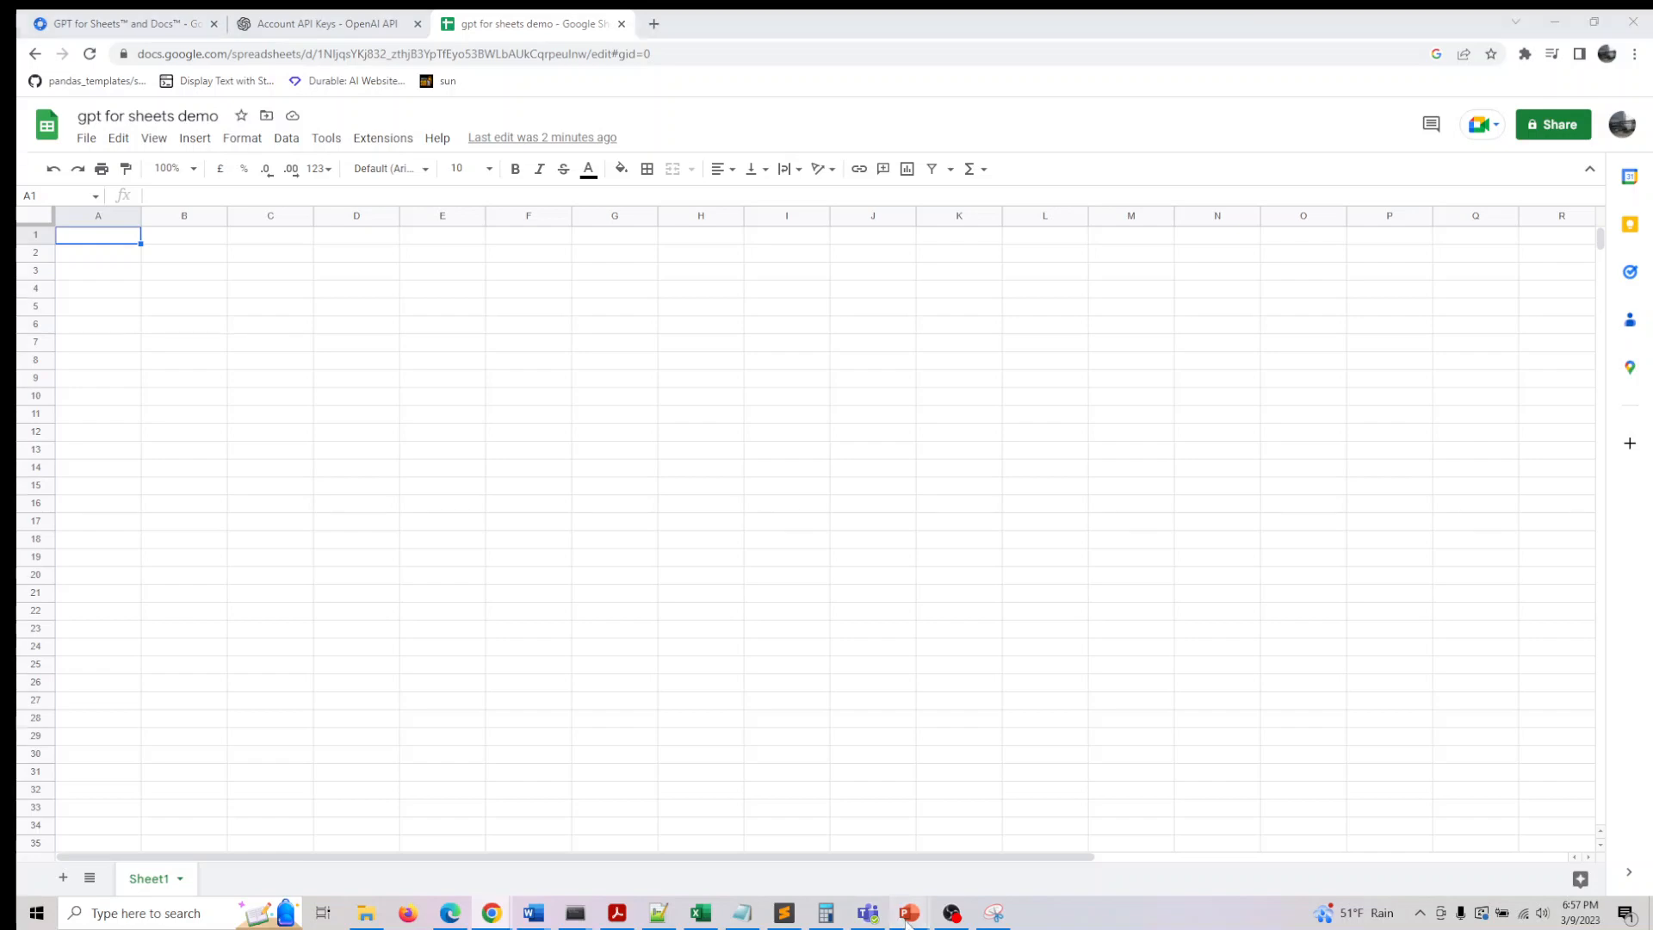
pyautogui.click(1154, 848)
pyautogui.click(166, 423)
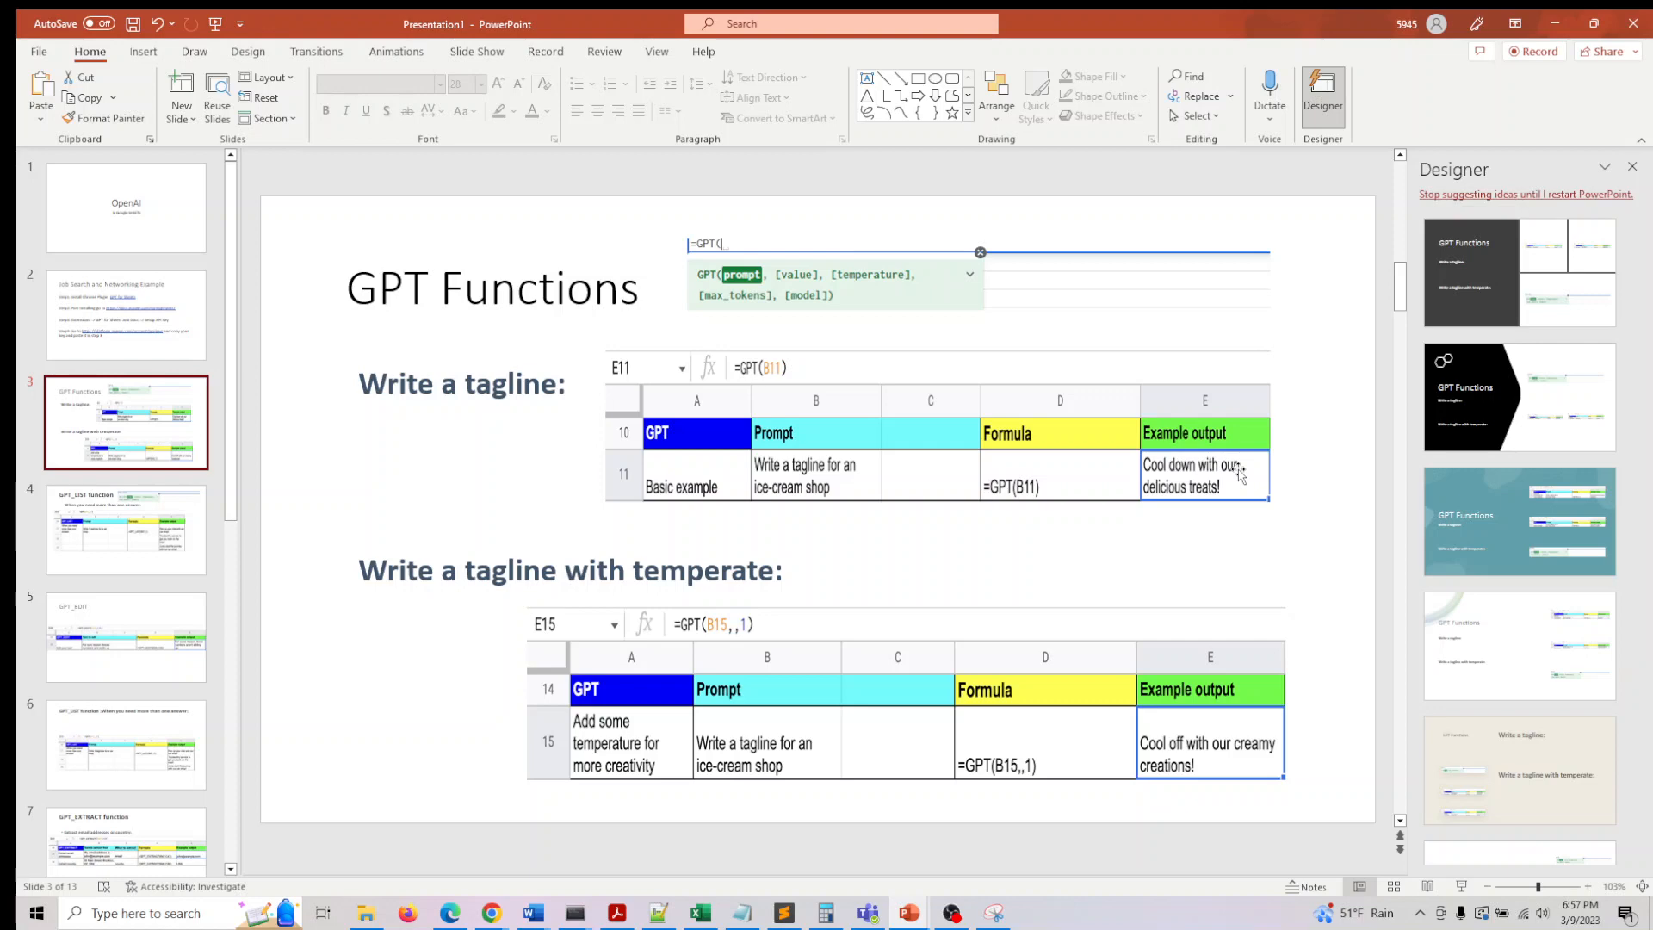
pyautogui.click(1554, 24)
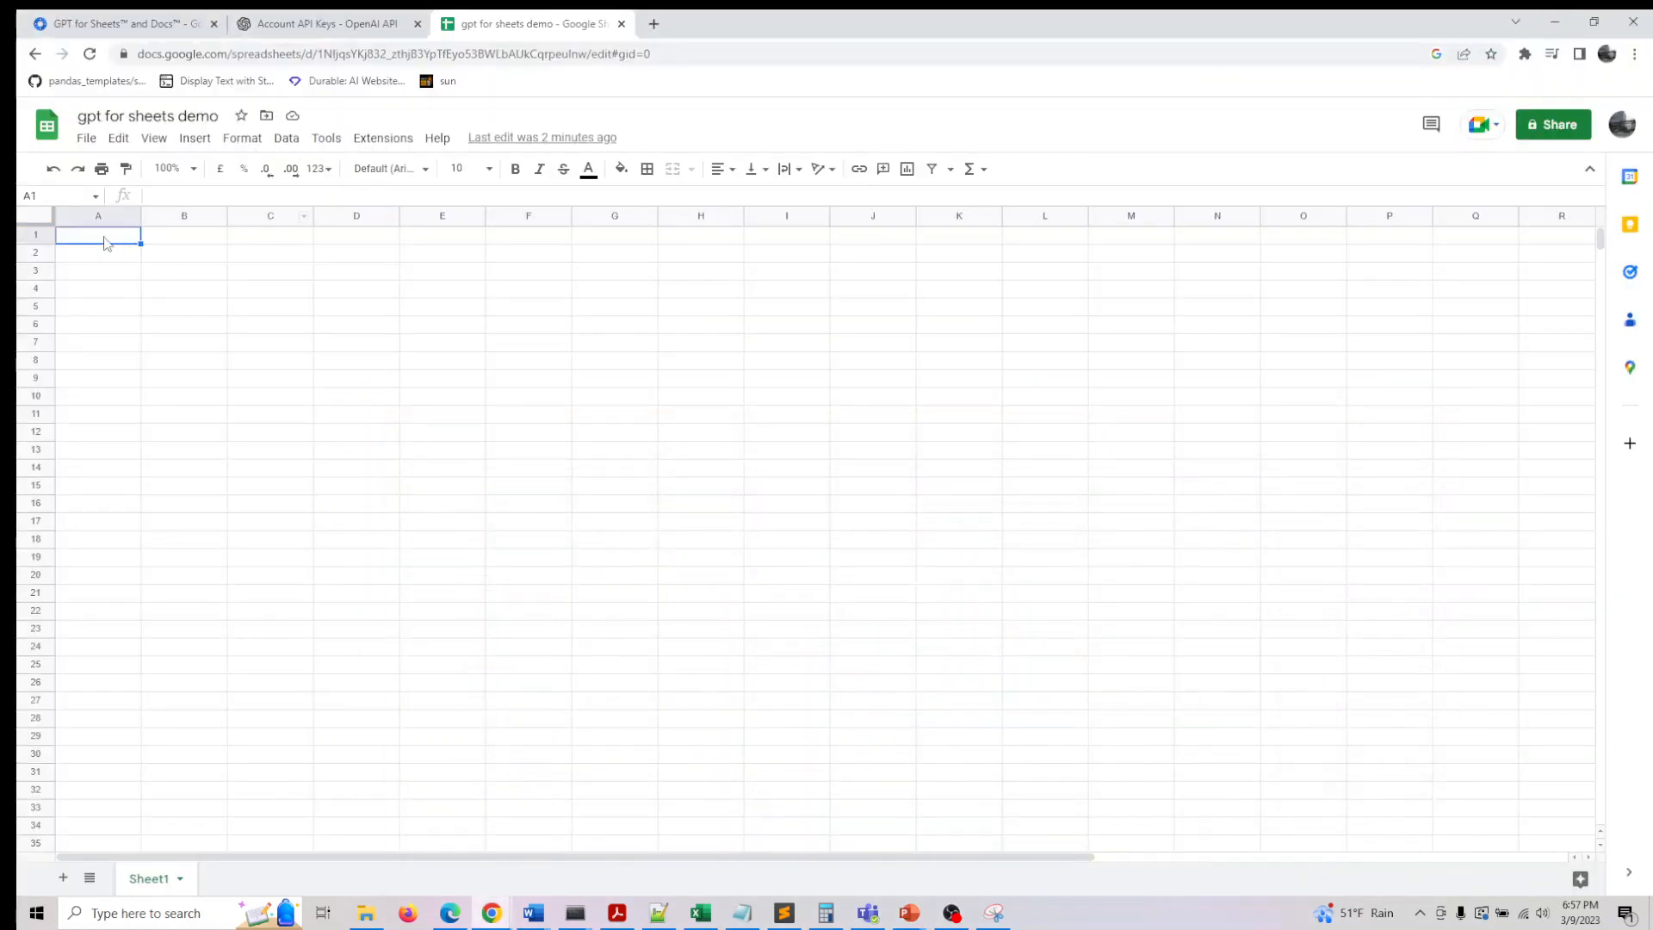
# Enter the heading "prompt" in cell A1 and widen column A to about twice its width.
pyautogui.doubleClick(105, 237)
pyautogui.write('prompt')
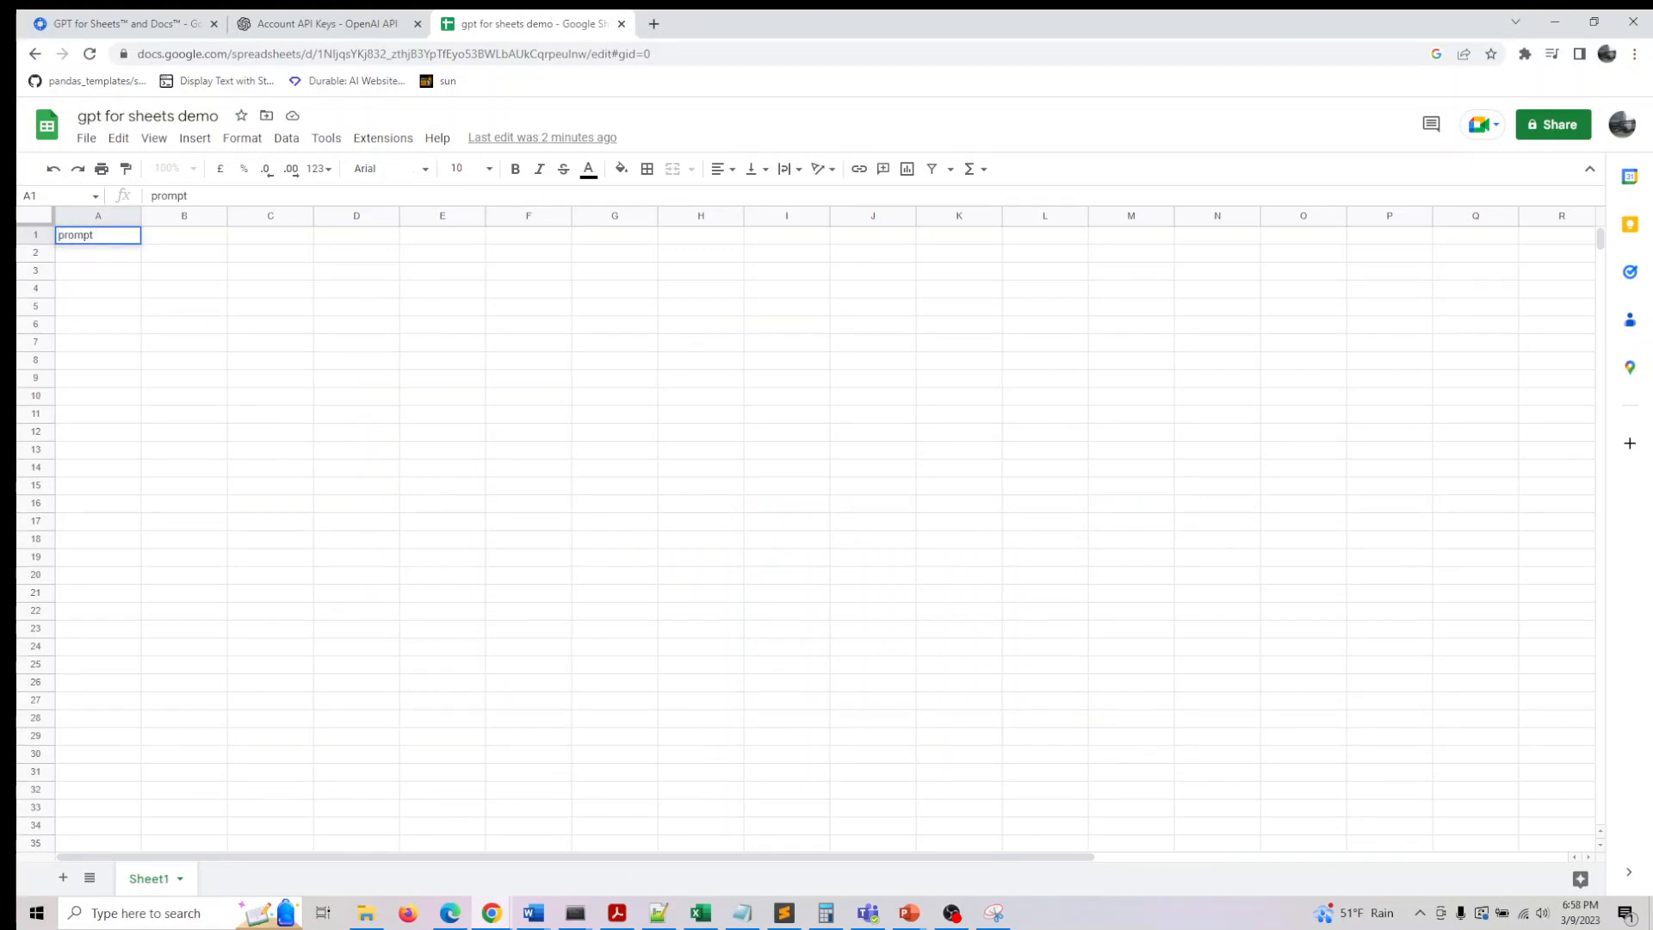
pyautogui.click(129, 216)
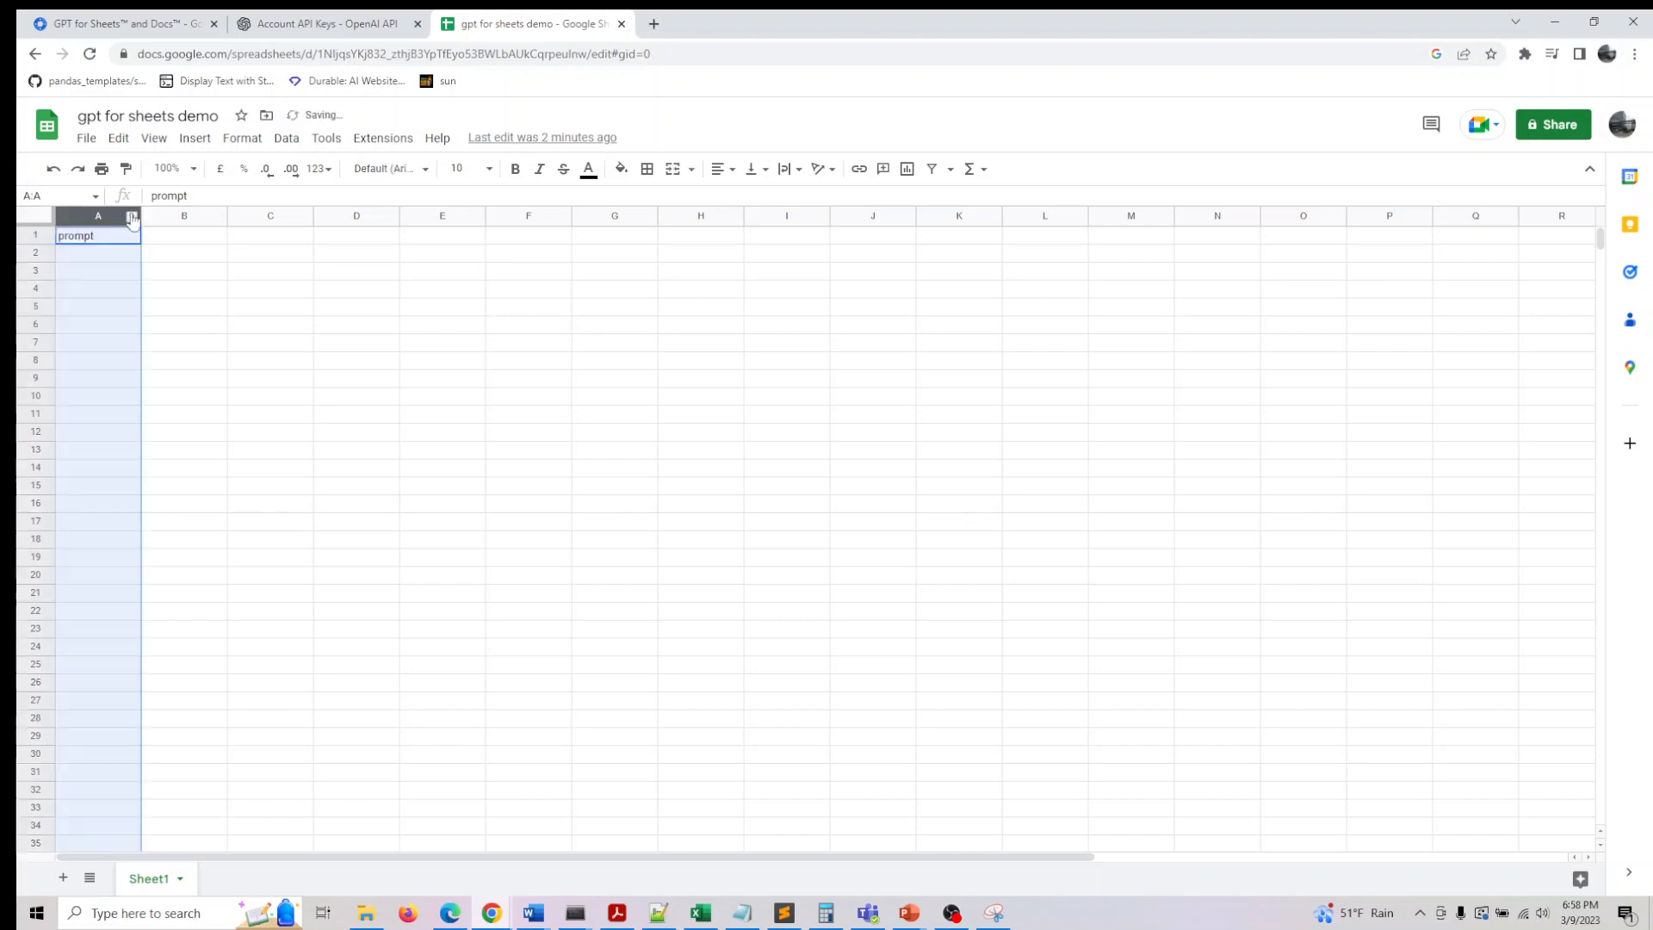
pyautogui.moveTo(141, 216); pyautogui.dragTo(233, 221)
# Enter "Suggest a tag line for my udemy channel" in cell A2.
pyautogui.click(118, 252)
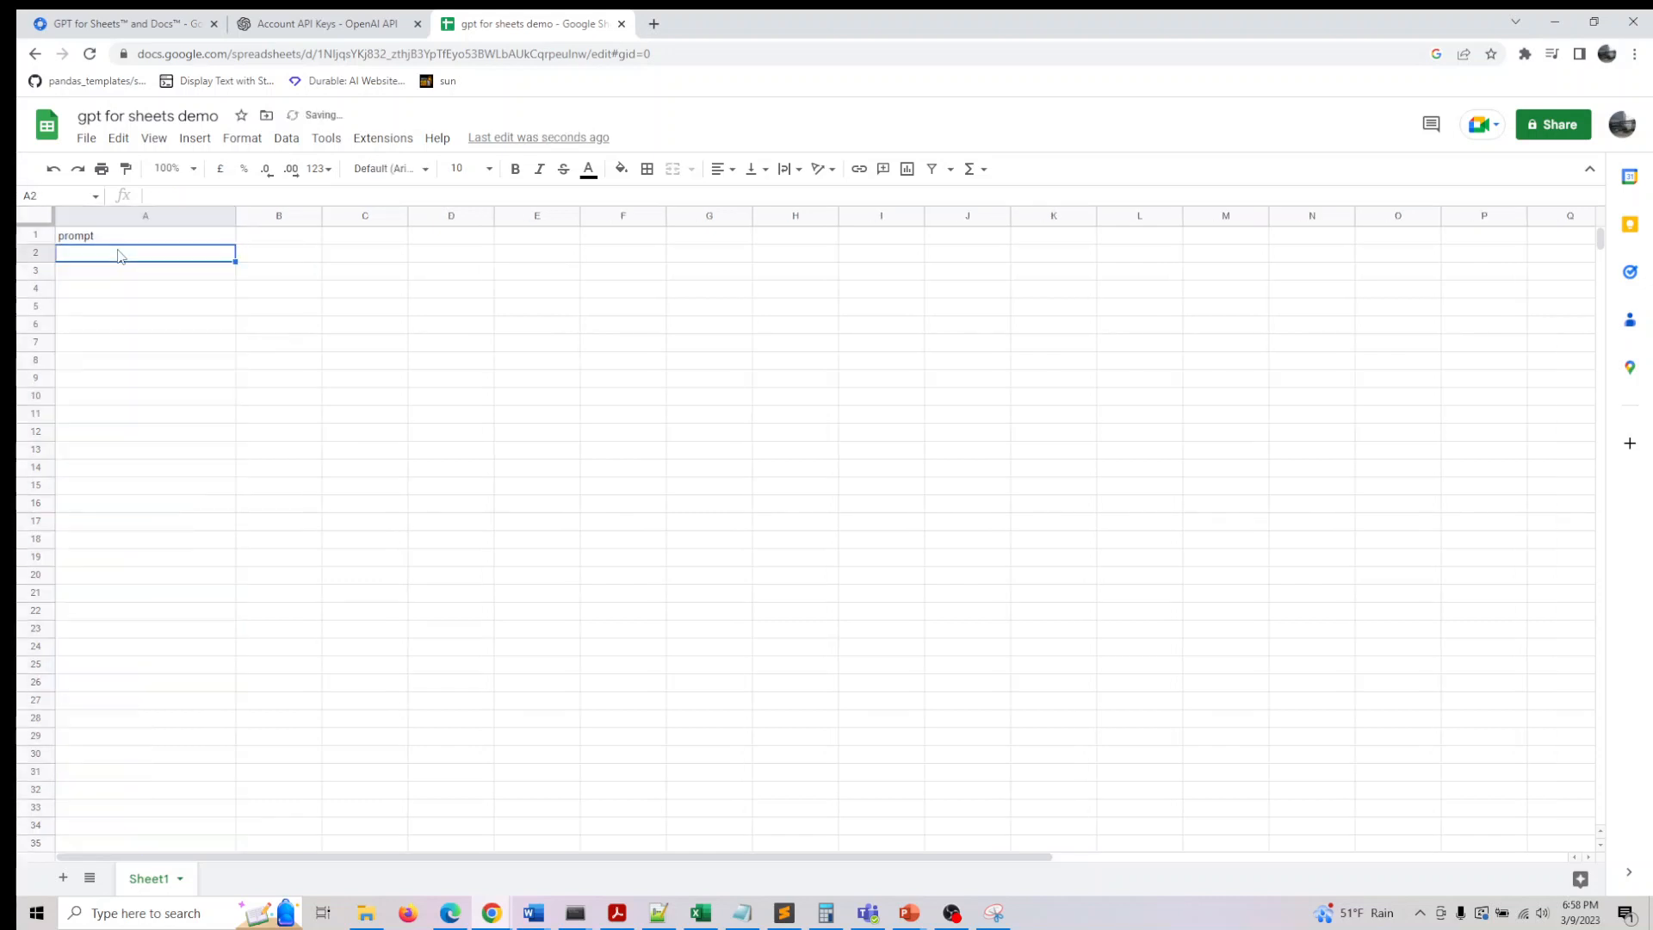
pyautogui.write('Su')
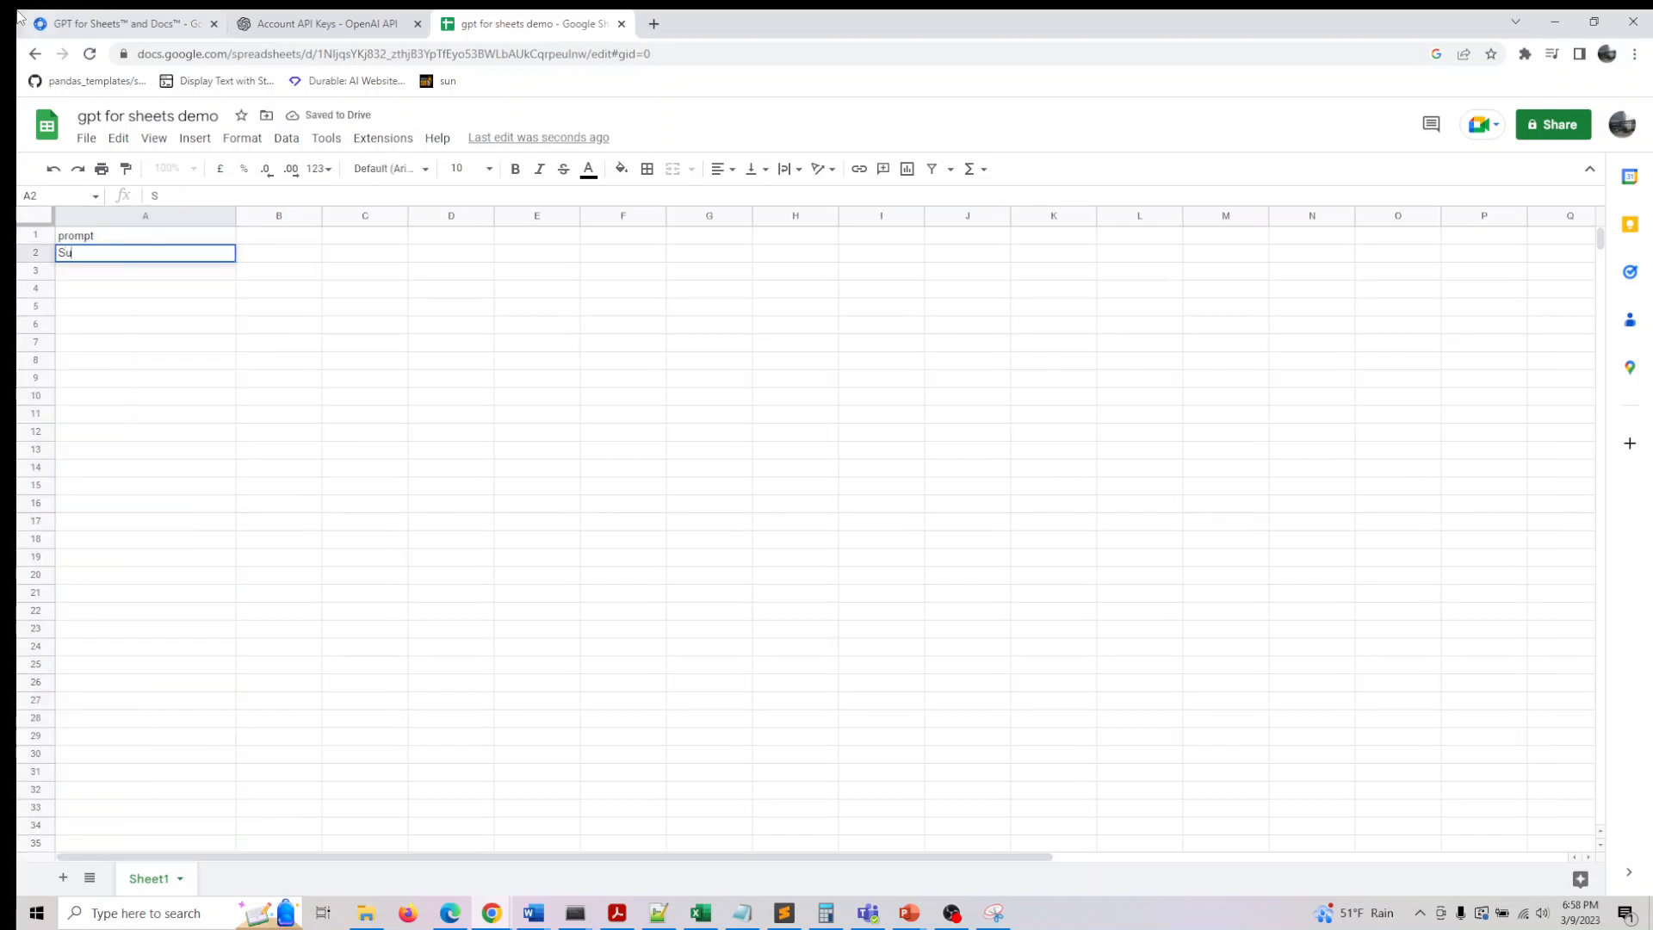
pyautogui.write('ggest a ')
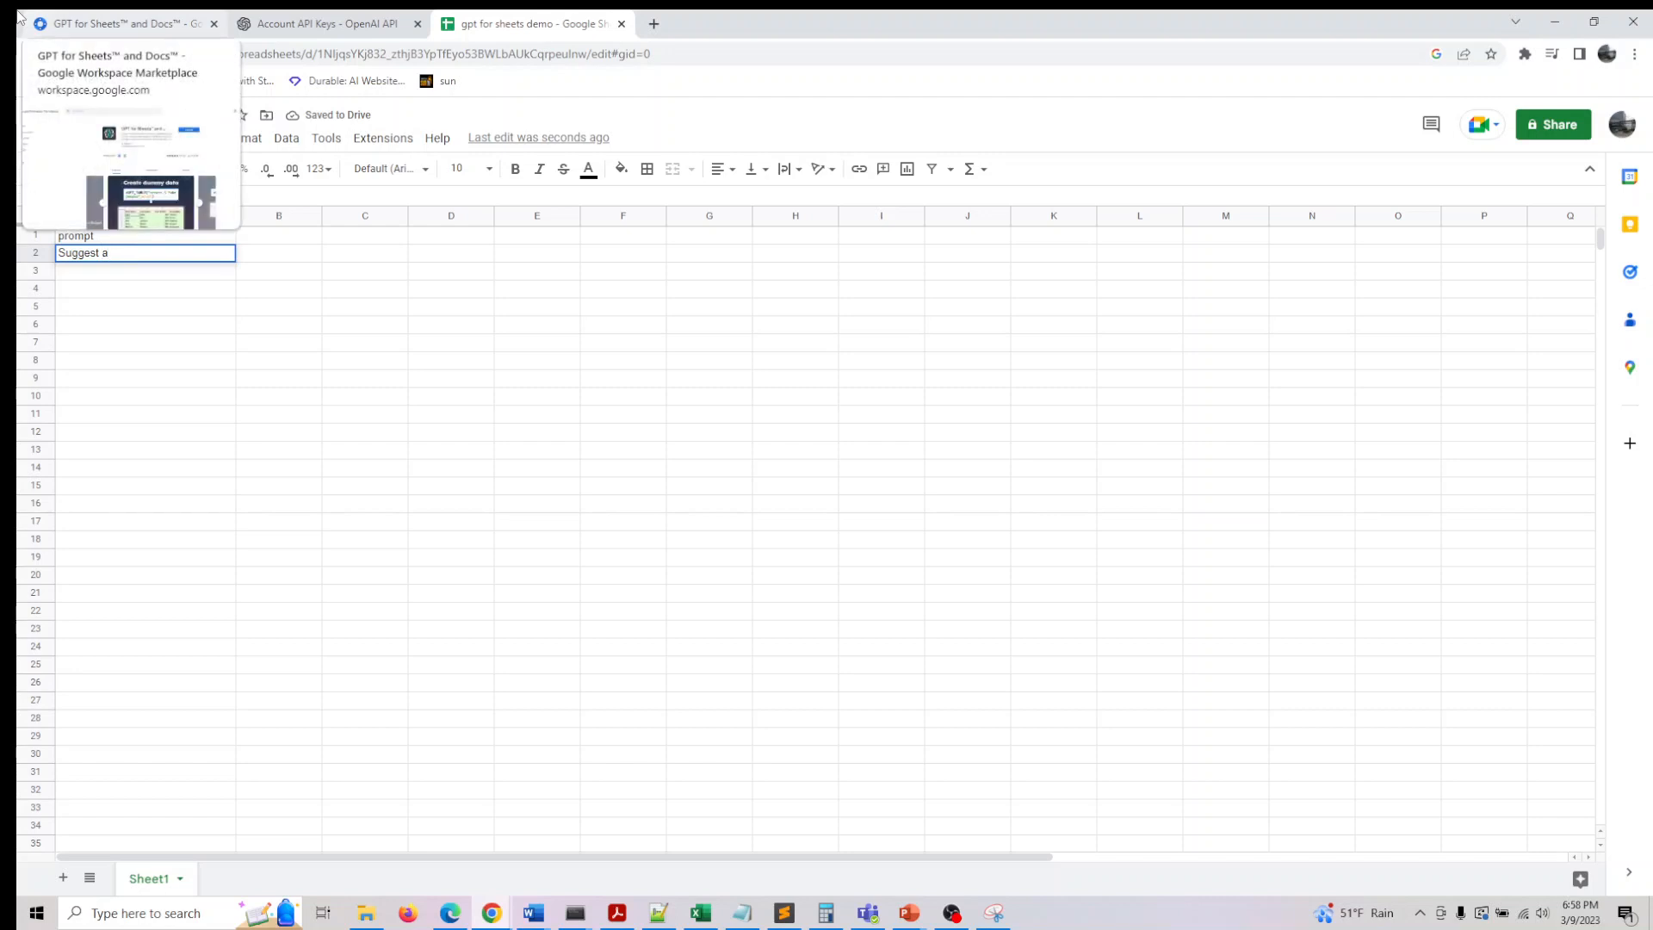
pyautogui.write('tag ')
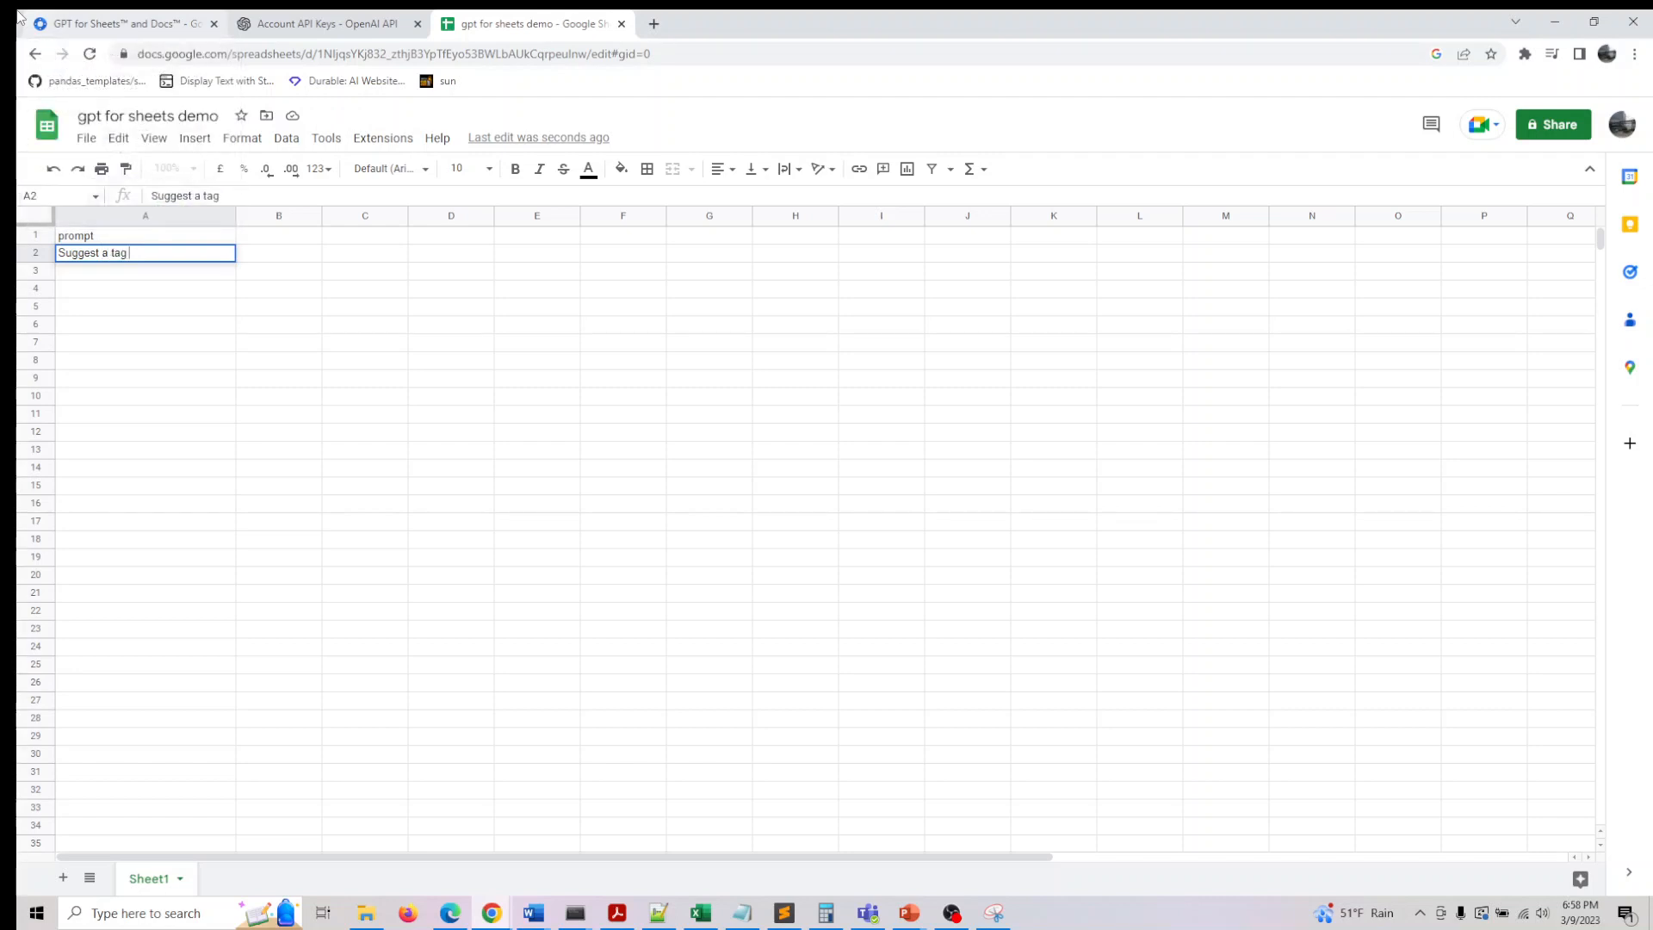
pyautogui.write('line for my udemy cha')
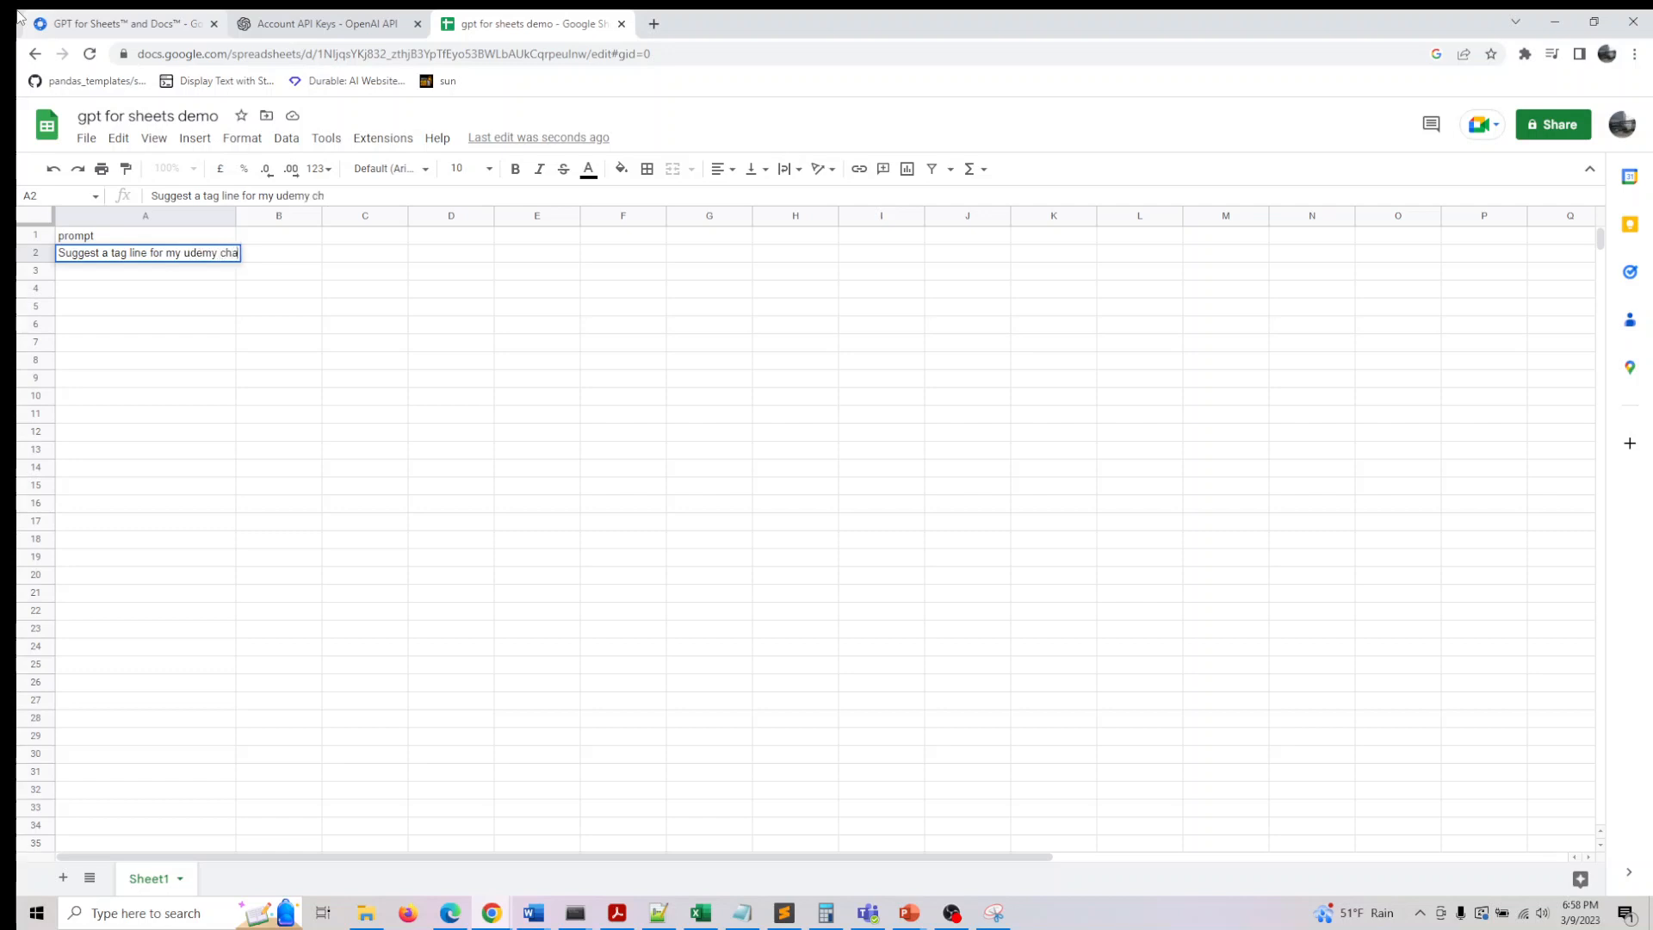
pyautogui.write('nnel')
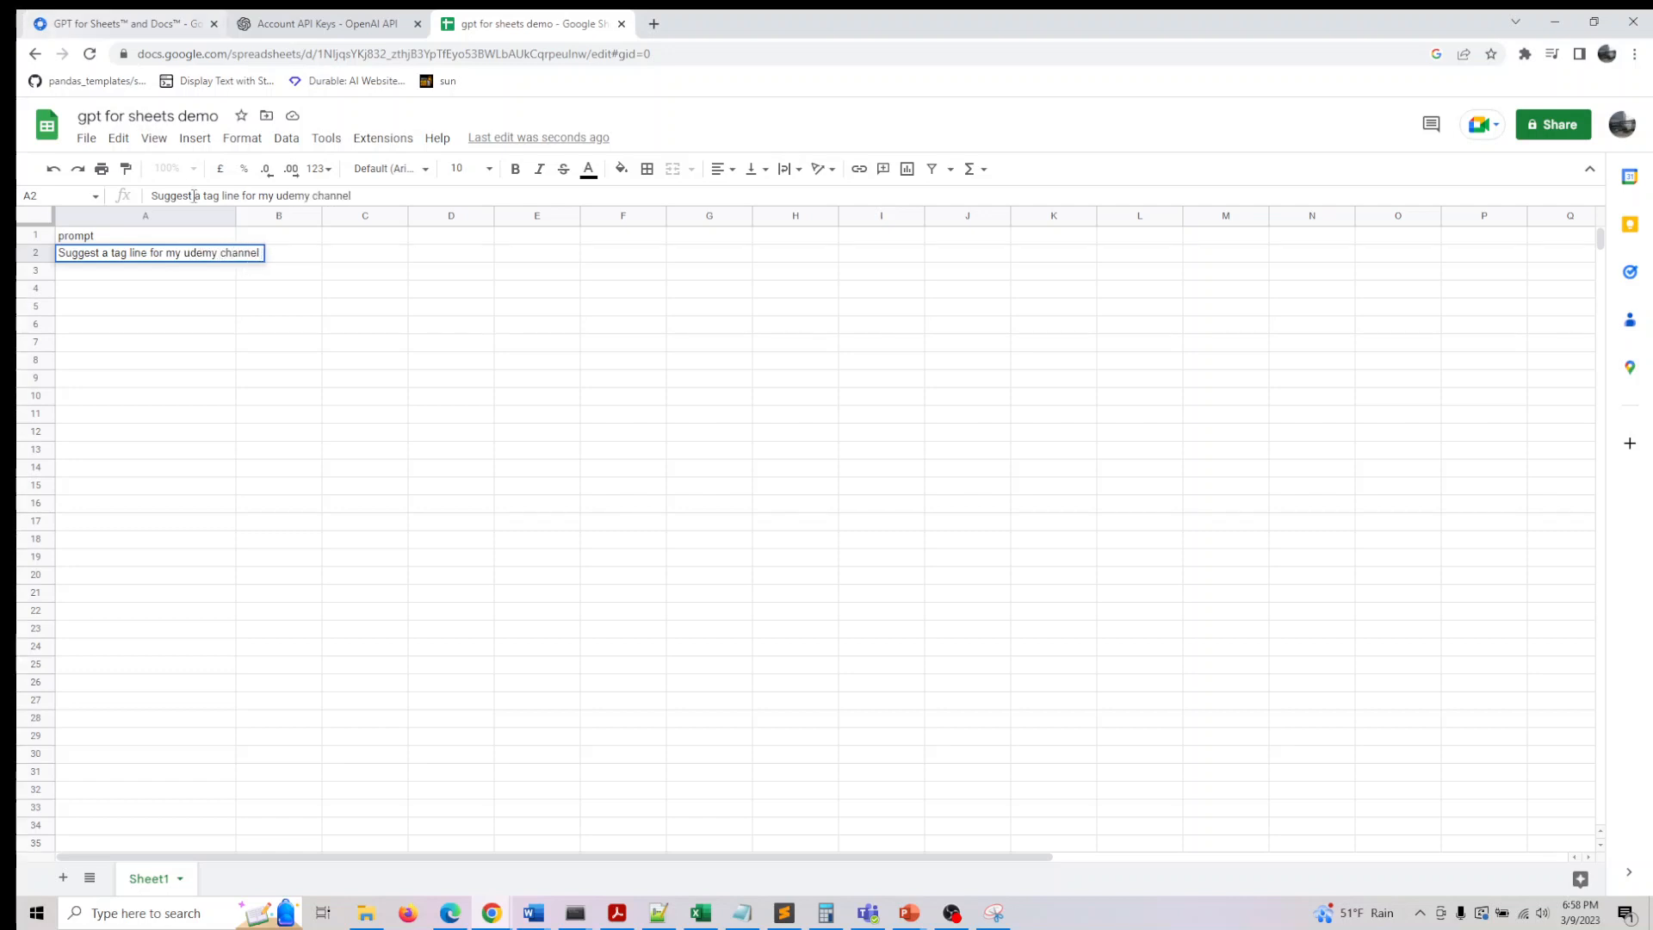
pyautogui.click(219, 308)
# Widen column A and extend the prompt in A2 with "which has courses on".
pyautogui.moveTo(234, 216); pyautogui.dragTo(371, 215)
pyautogui.doubleClick(303, 254)
pyautogui.write('which ')
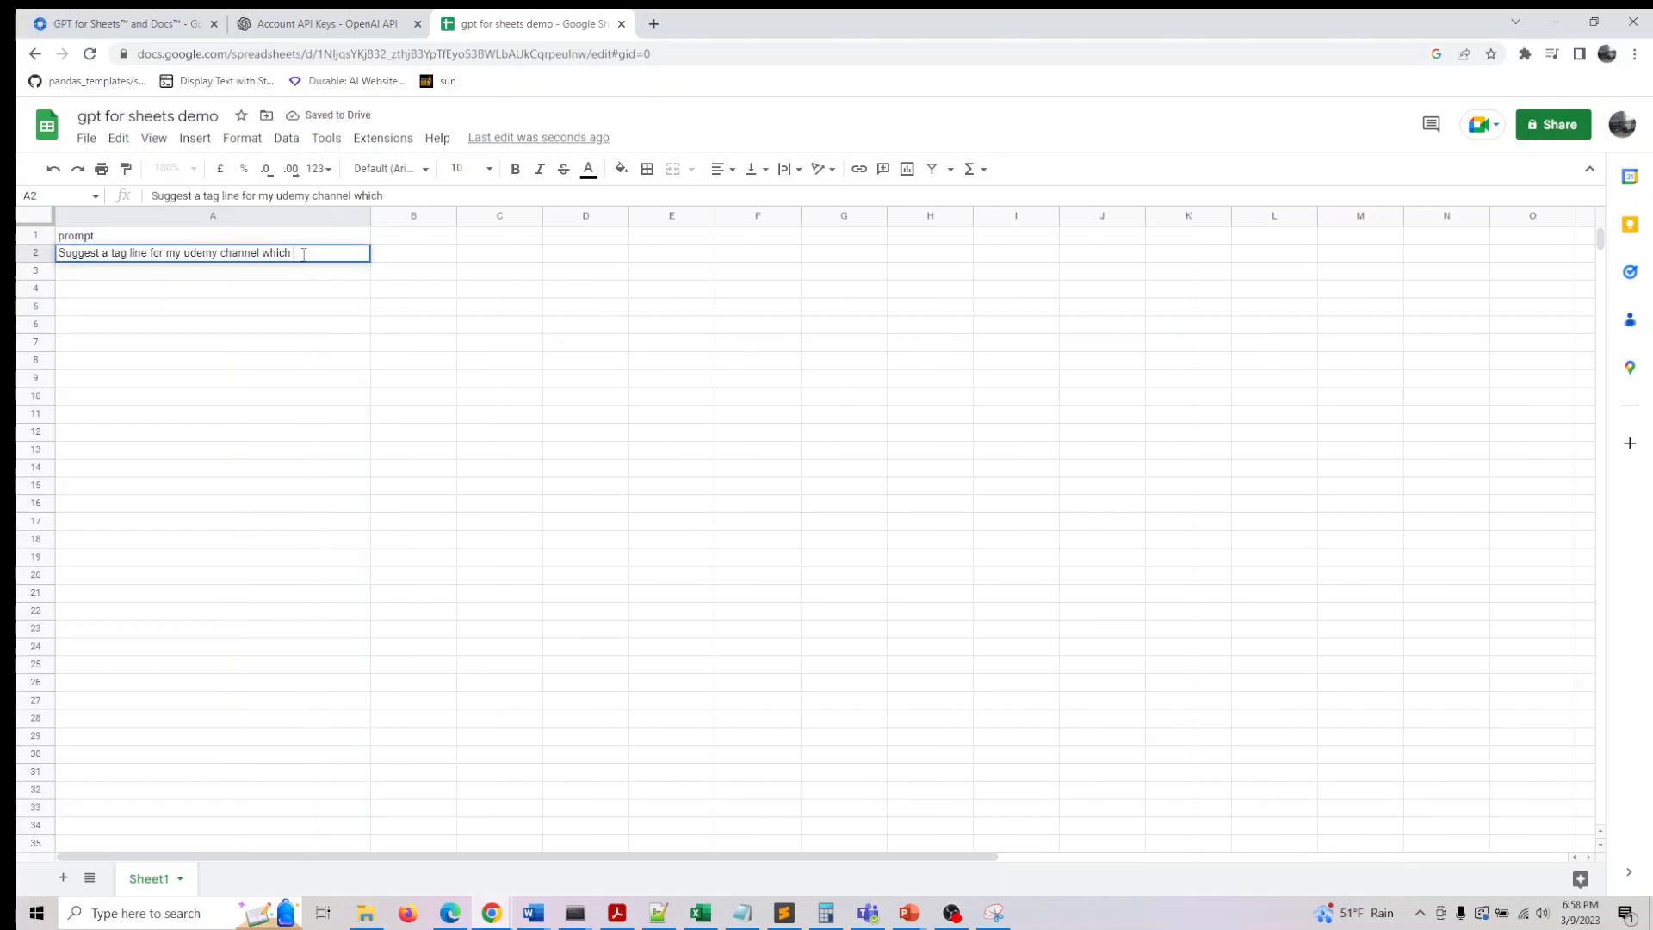
pyautogui.write('has courses on')
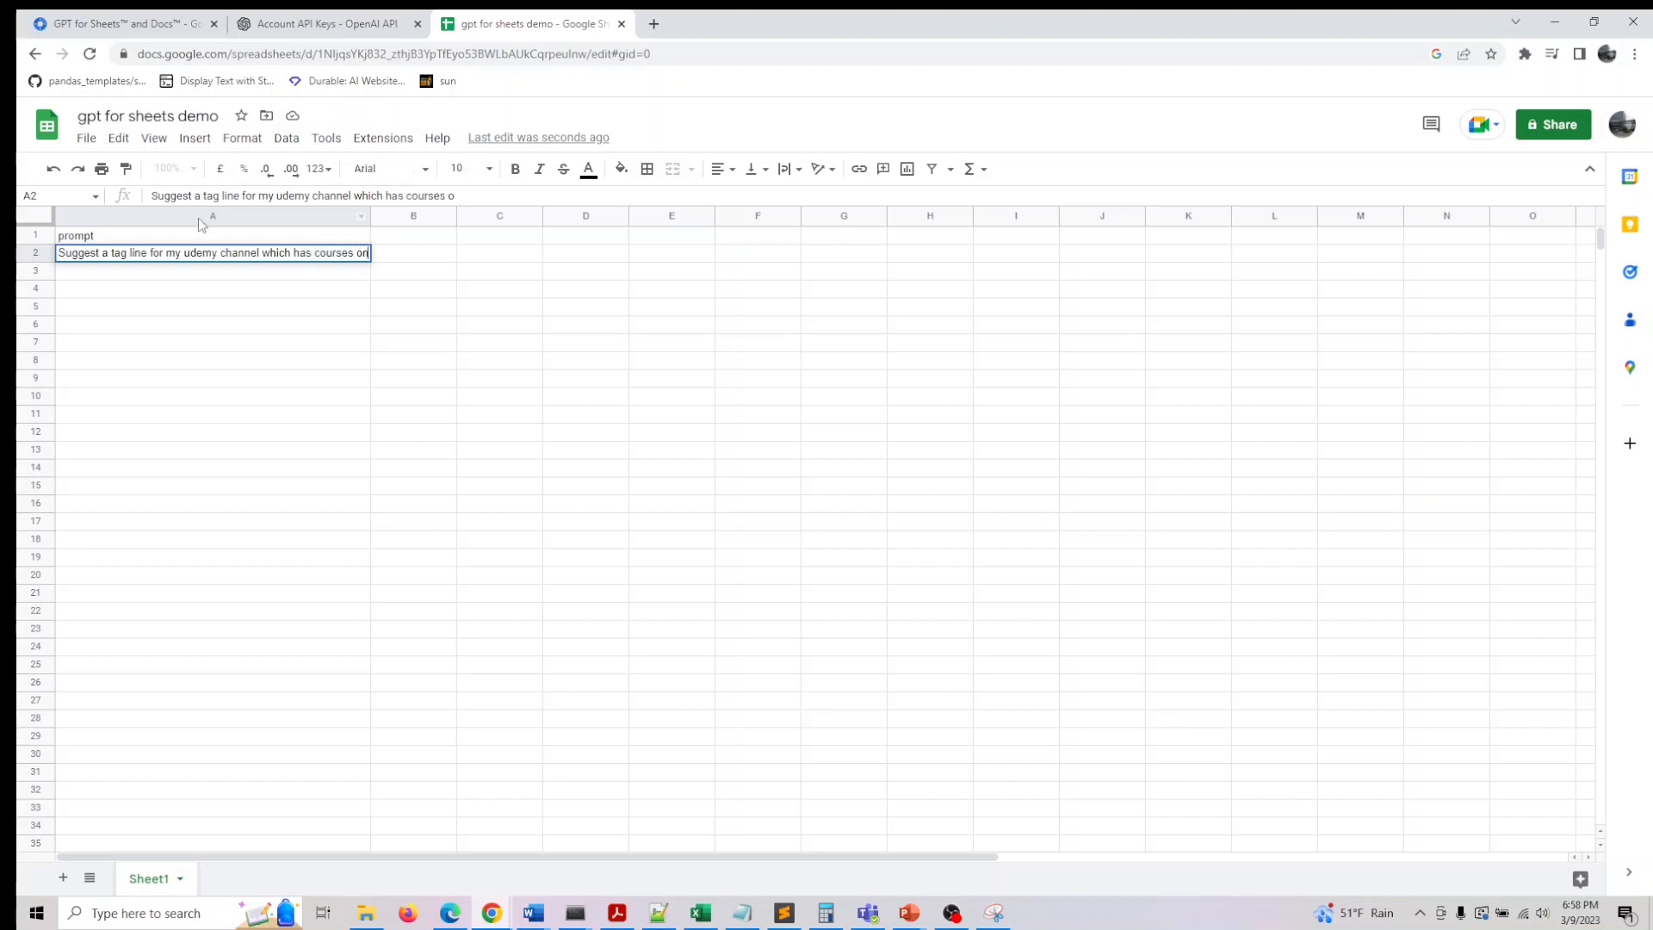
# Finish the prompt in A2 with "AI" and widen column A to fit the whole text.
pyautogui.write(' aertifical')
pyautogui.press('BackSpace')
pyautogui.press('BackSpace')
pyautogui.press('BackSpace')
pyautogui.press('BackSpace')
pyautogui.press('BackSpace')
pyautogui.press('BackSpace')
pyautogui.press('BackSpace')
pyautogui.press('BackSpace')
pyautogui.press('BackSpace')
pyautogui.write('rtifi')
pyautogui.press('BackSpace')
pyautogui.press('BackSpace')
pyautogui.press('BackSpace')
pyautogui.press('BackSpace')
pyautogui.press('BackSpace')
pyautogui.press('BackSpace')
pyautogui.write('AI')
pyautogui.press('Return')
pyautogui.click(403, 218)
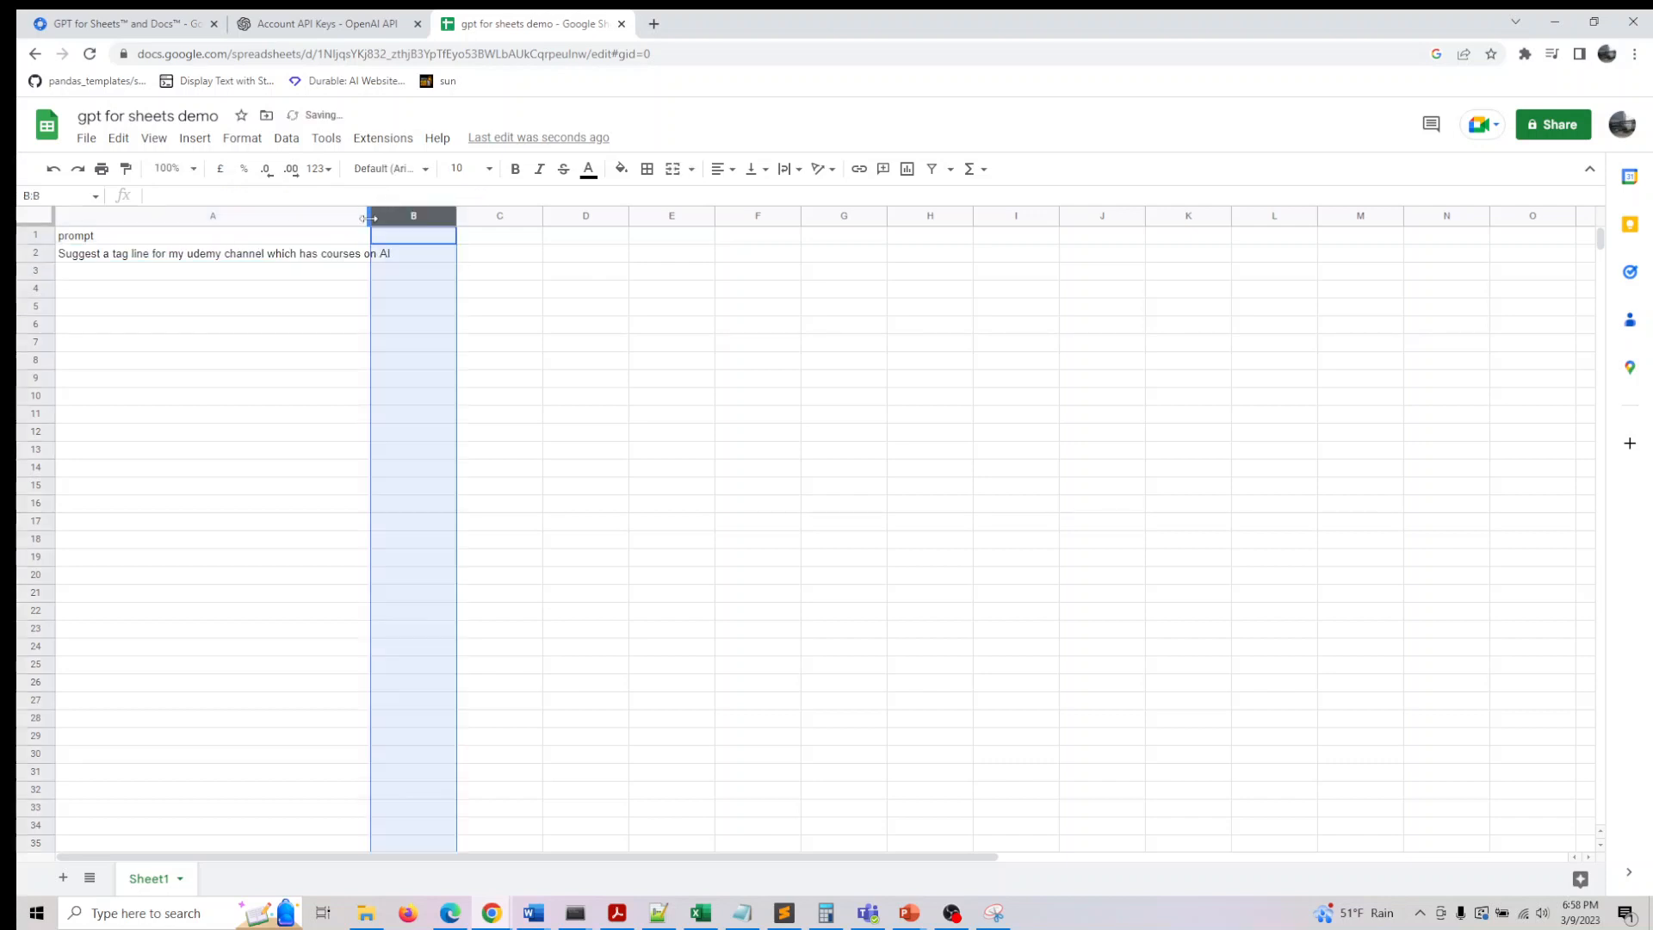
pyautogui.moveTo(370, 215); pyautogui.dragTo(440, 216)
pyautogui.click(491, 236)
pyautogui.doubleClick(491, 236)
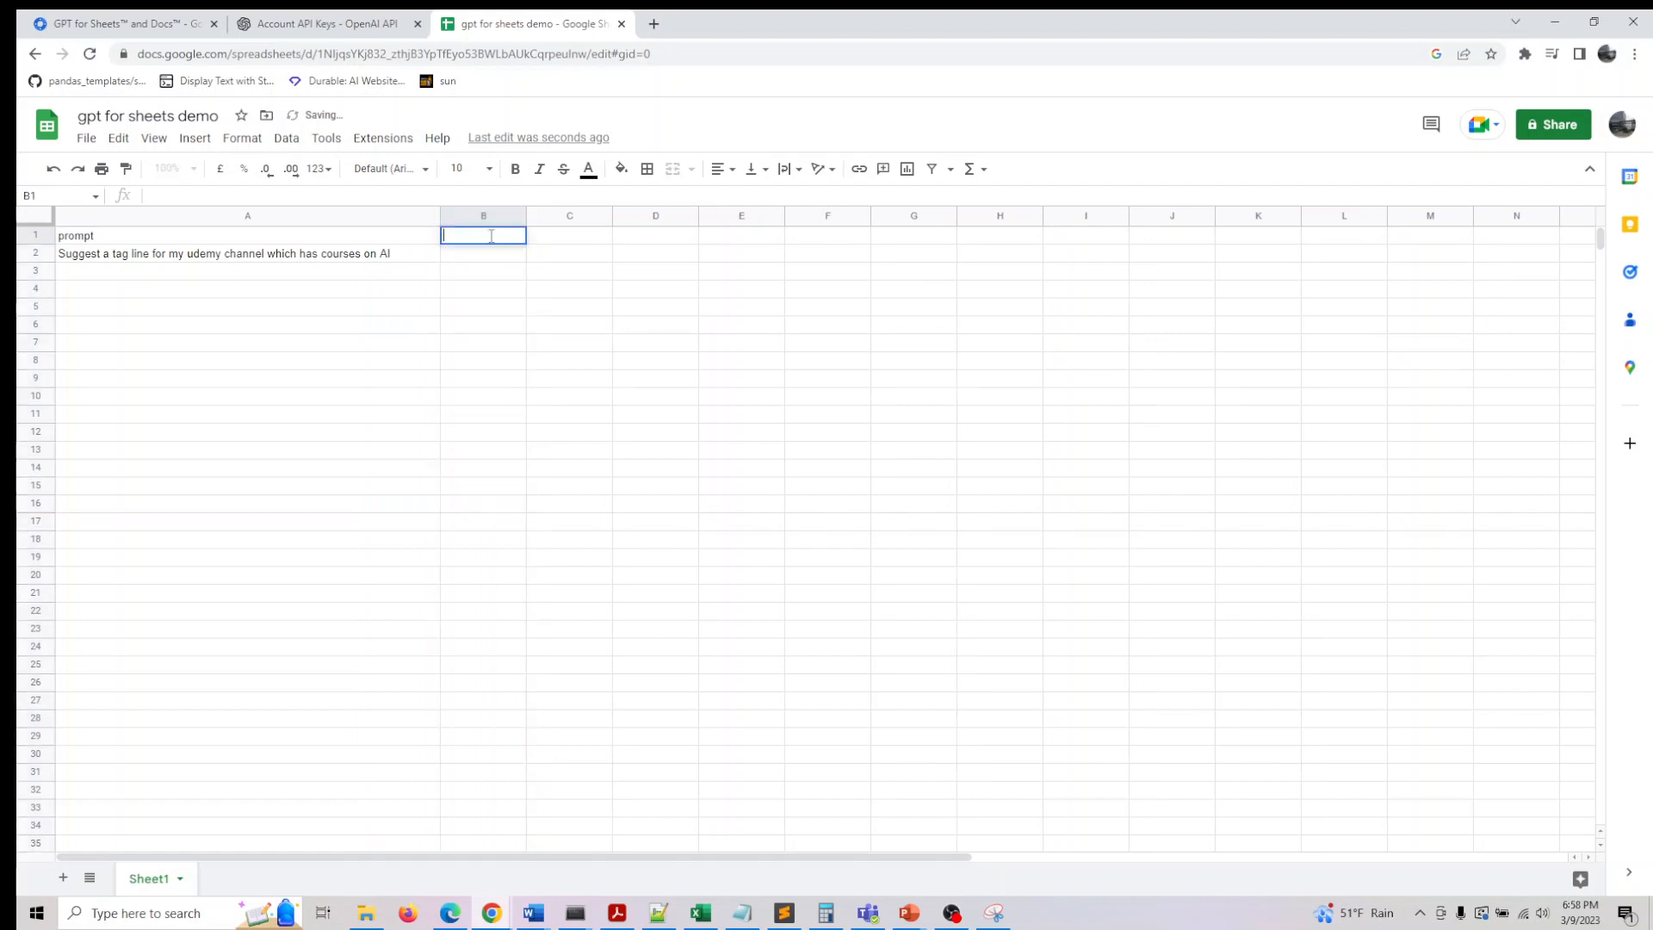
pyautogui.write('formula')
pyautogui.click(463, 258)
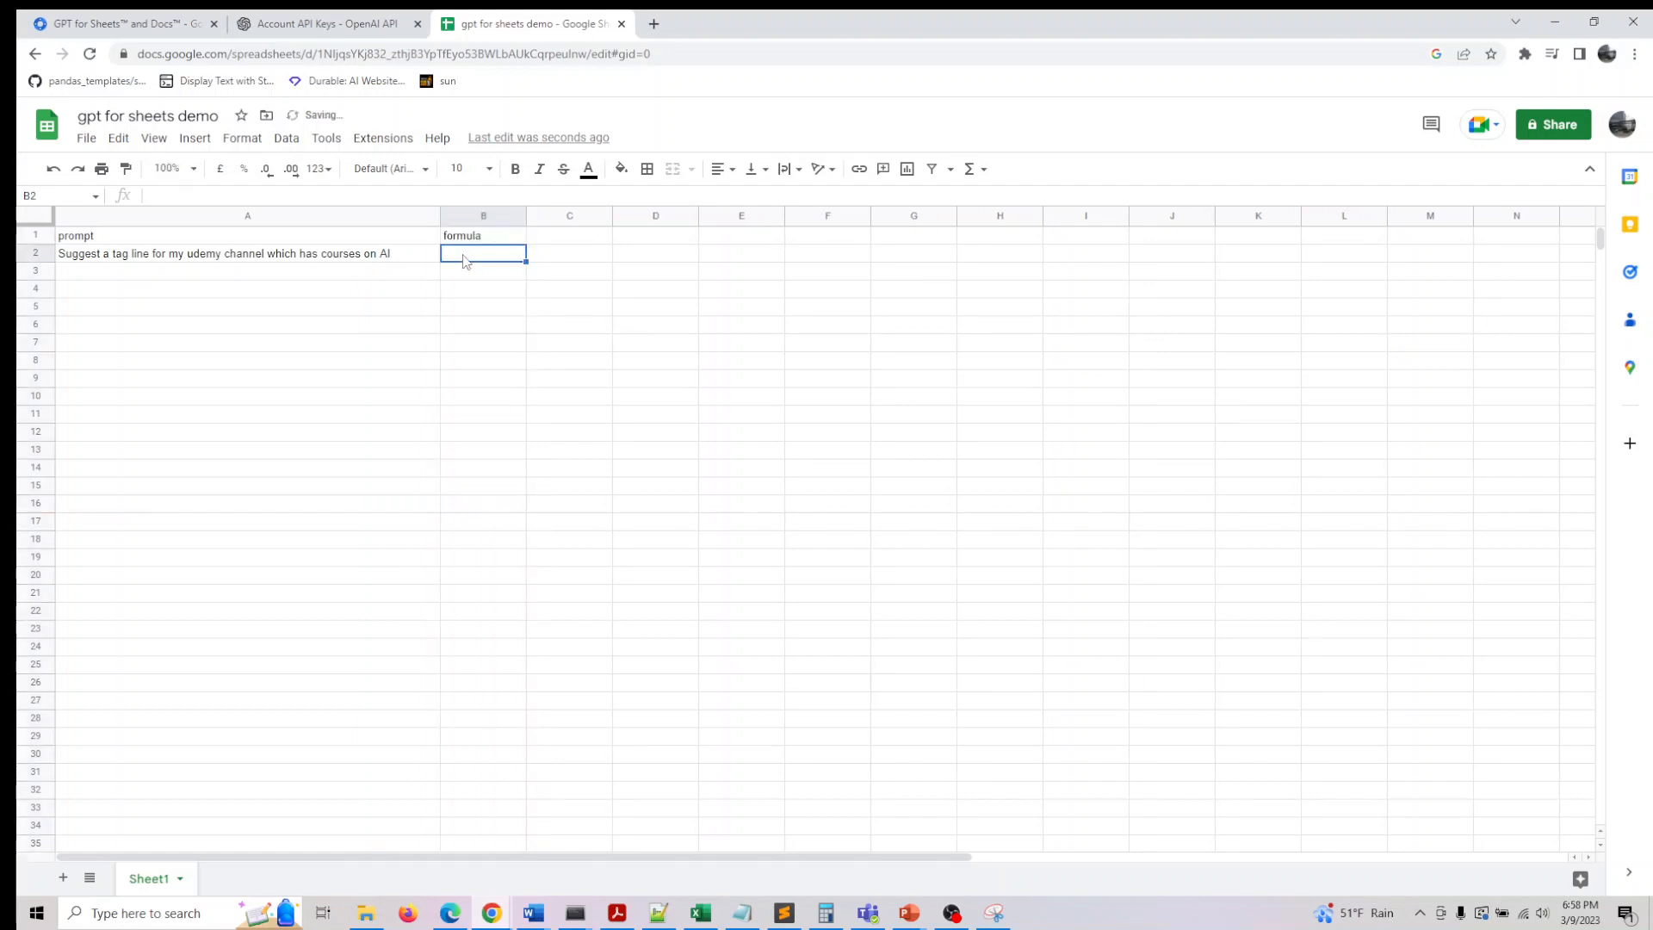
pyautogui.doubleClick(466, 260)
pyautogui.doubleClick(490, 236)
pyautogui.moveTo(490, 236); pyautogui.dragTo(366, 222)
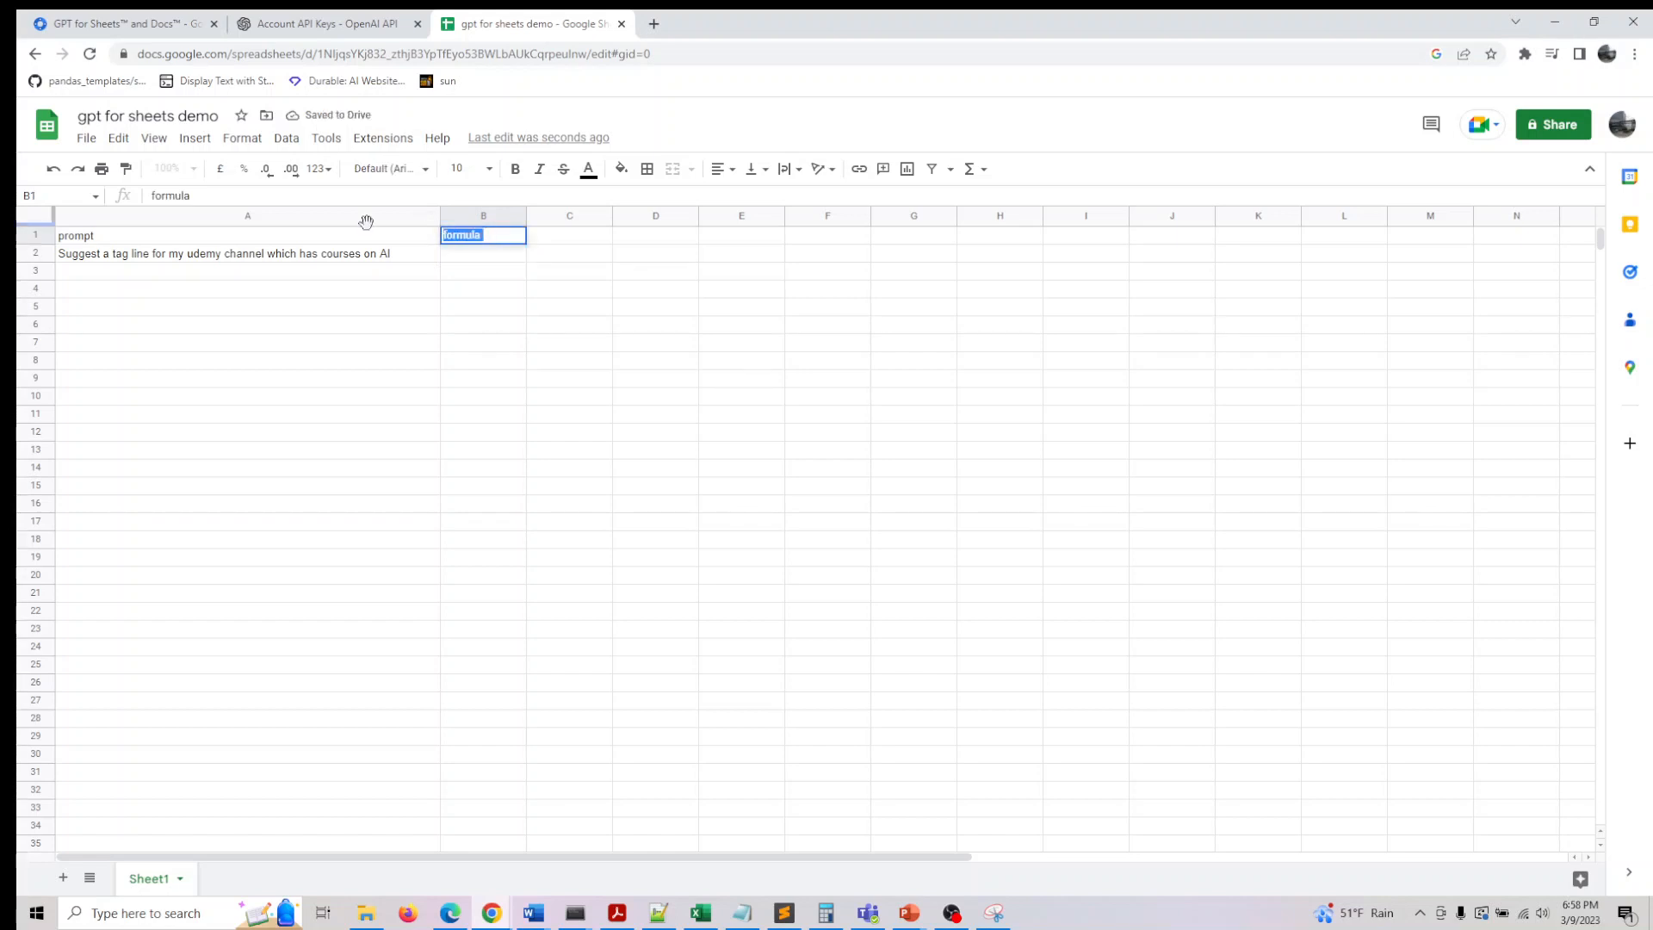
pyautogui.press('BackSpace')
# Enter the formula =GPT(A2) in cell B2 and widen column B to fit the generated tag line.
pyautogui.doubleClick(486, 256)
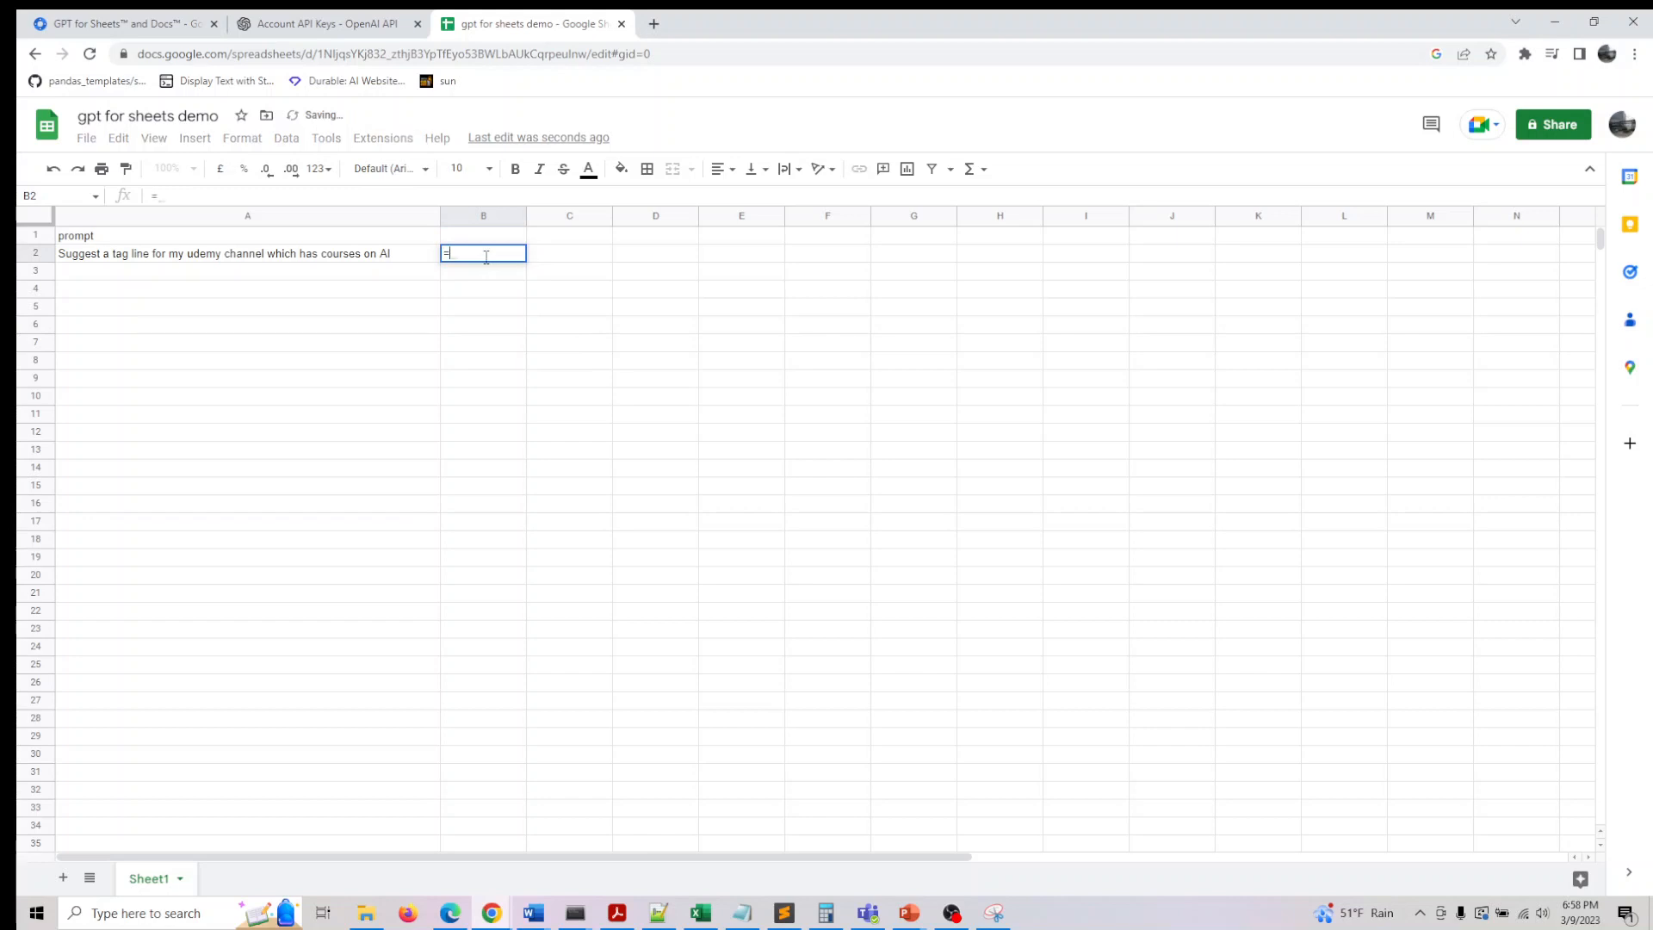
pyautogui.write('=GPT')
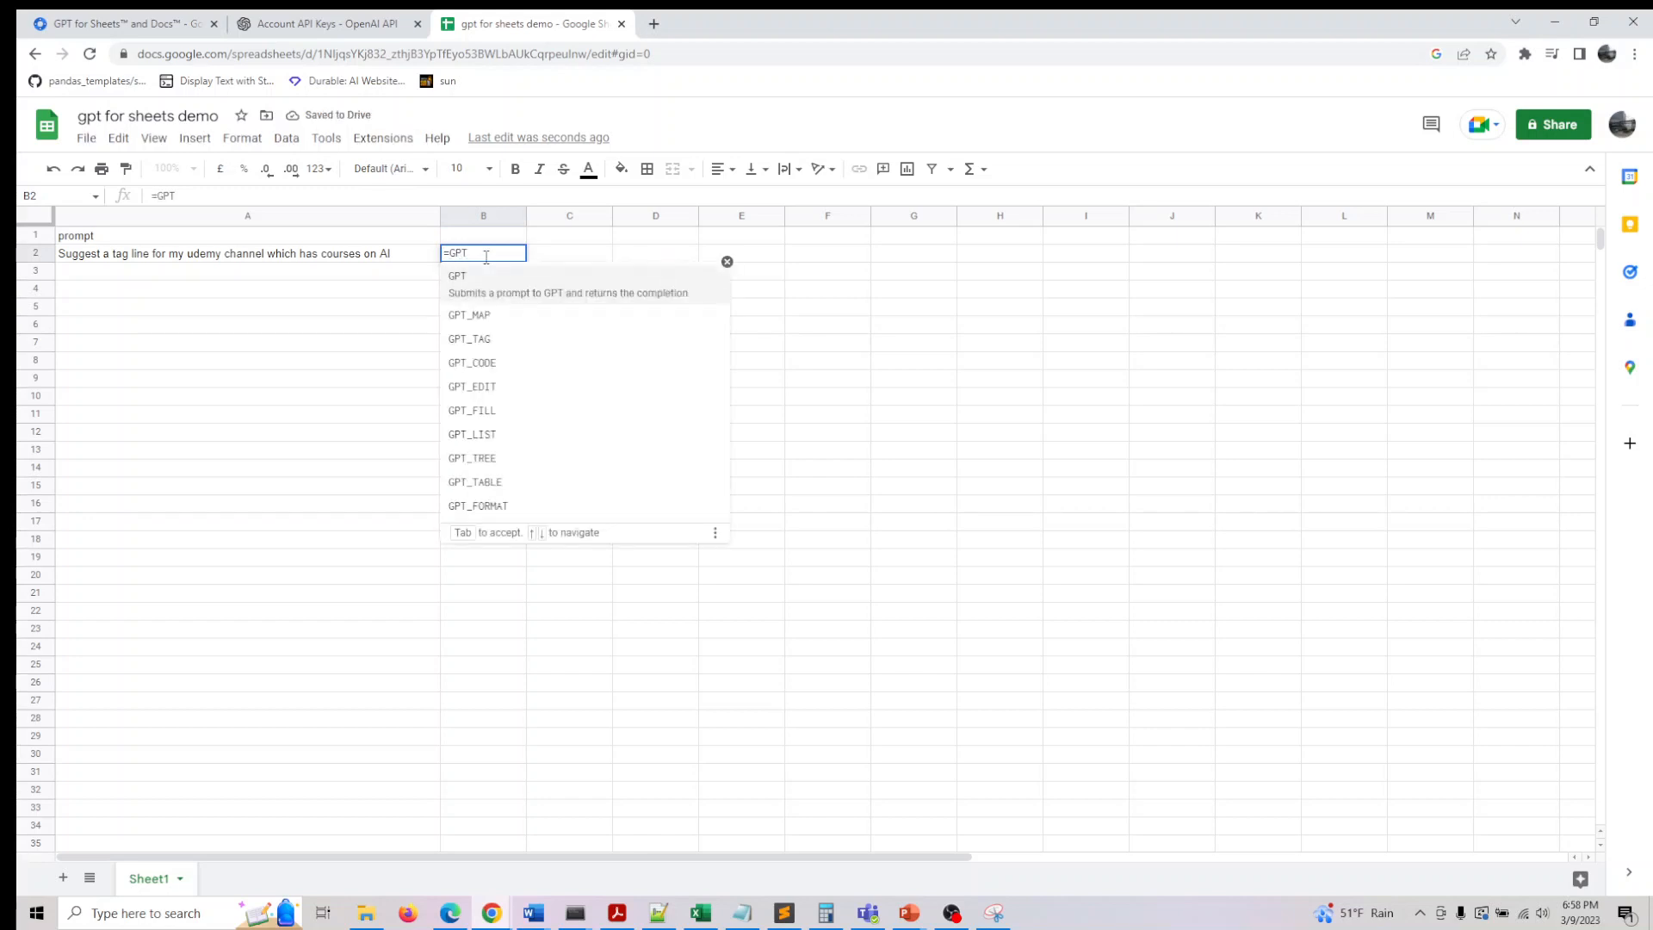
pyautogui.write('(')
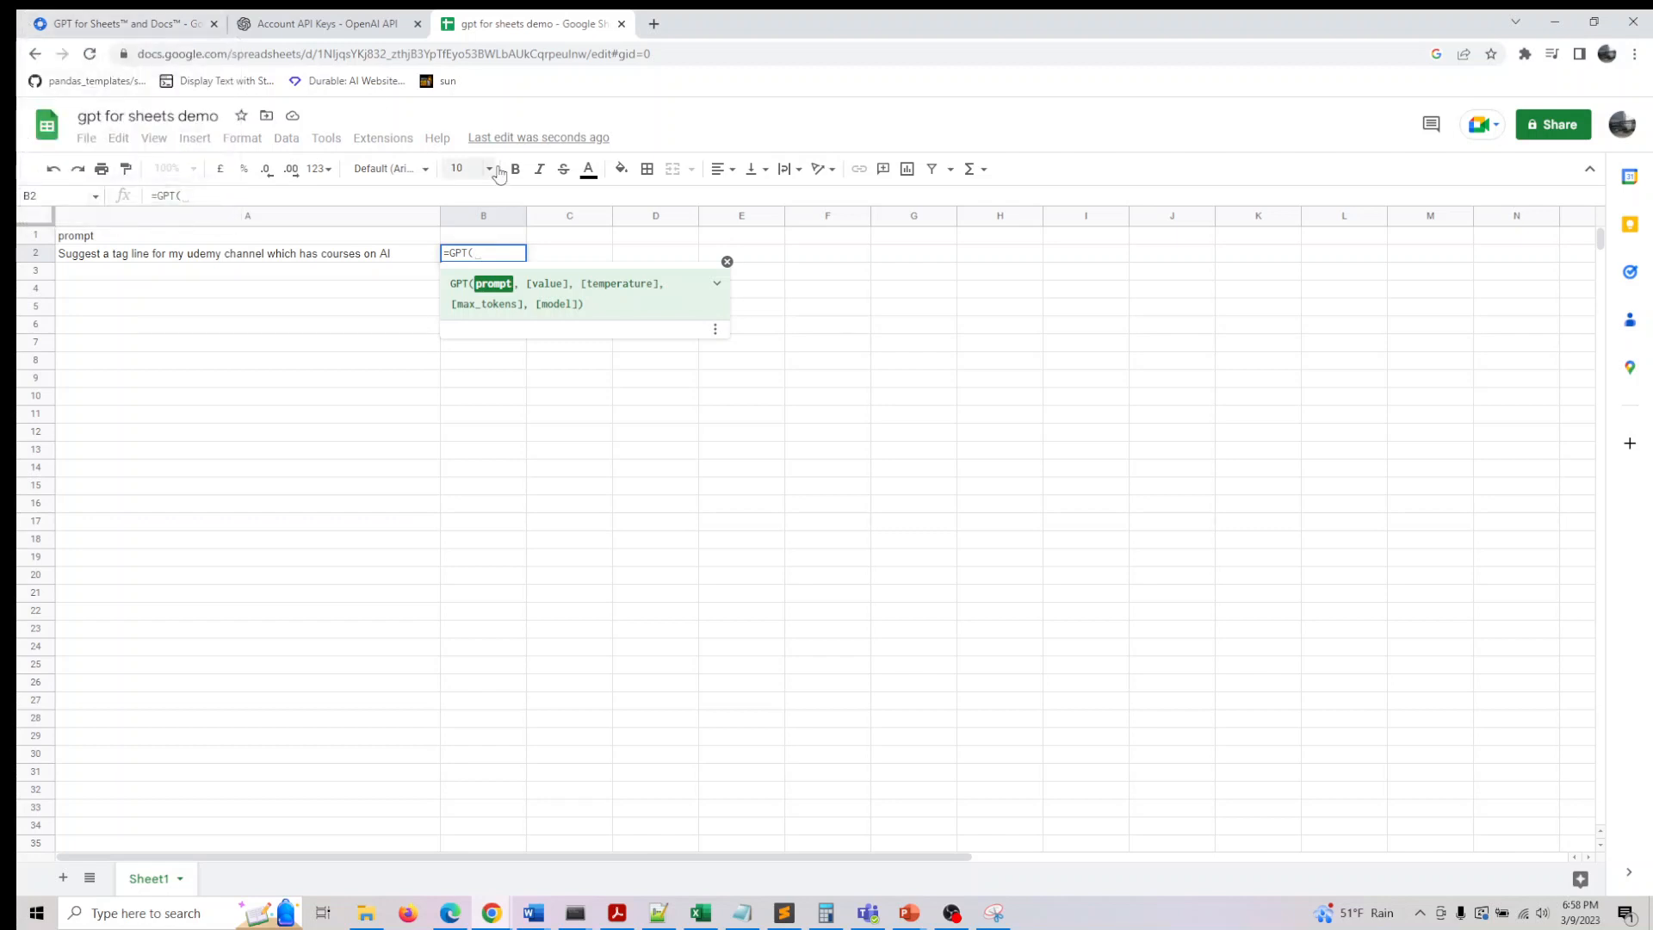
pyautogui.write('A')
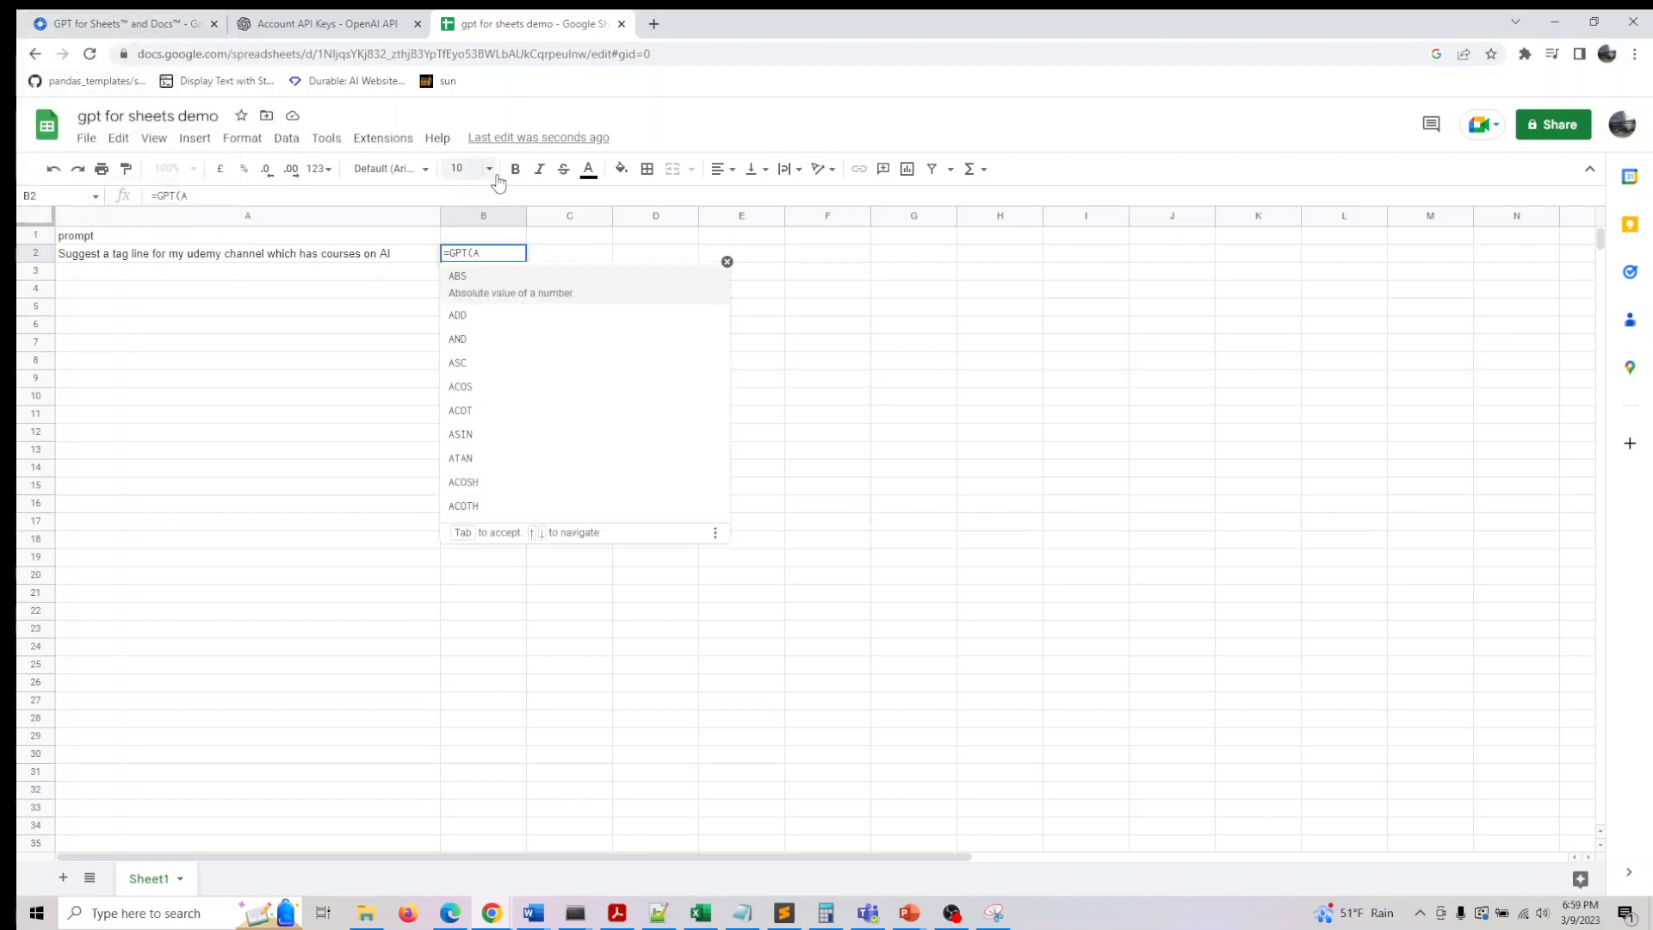
pyautogui.write('2)')
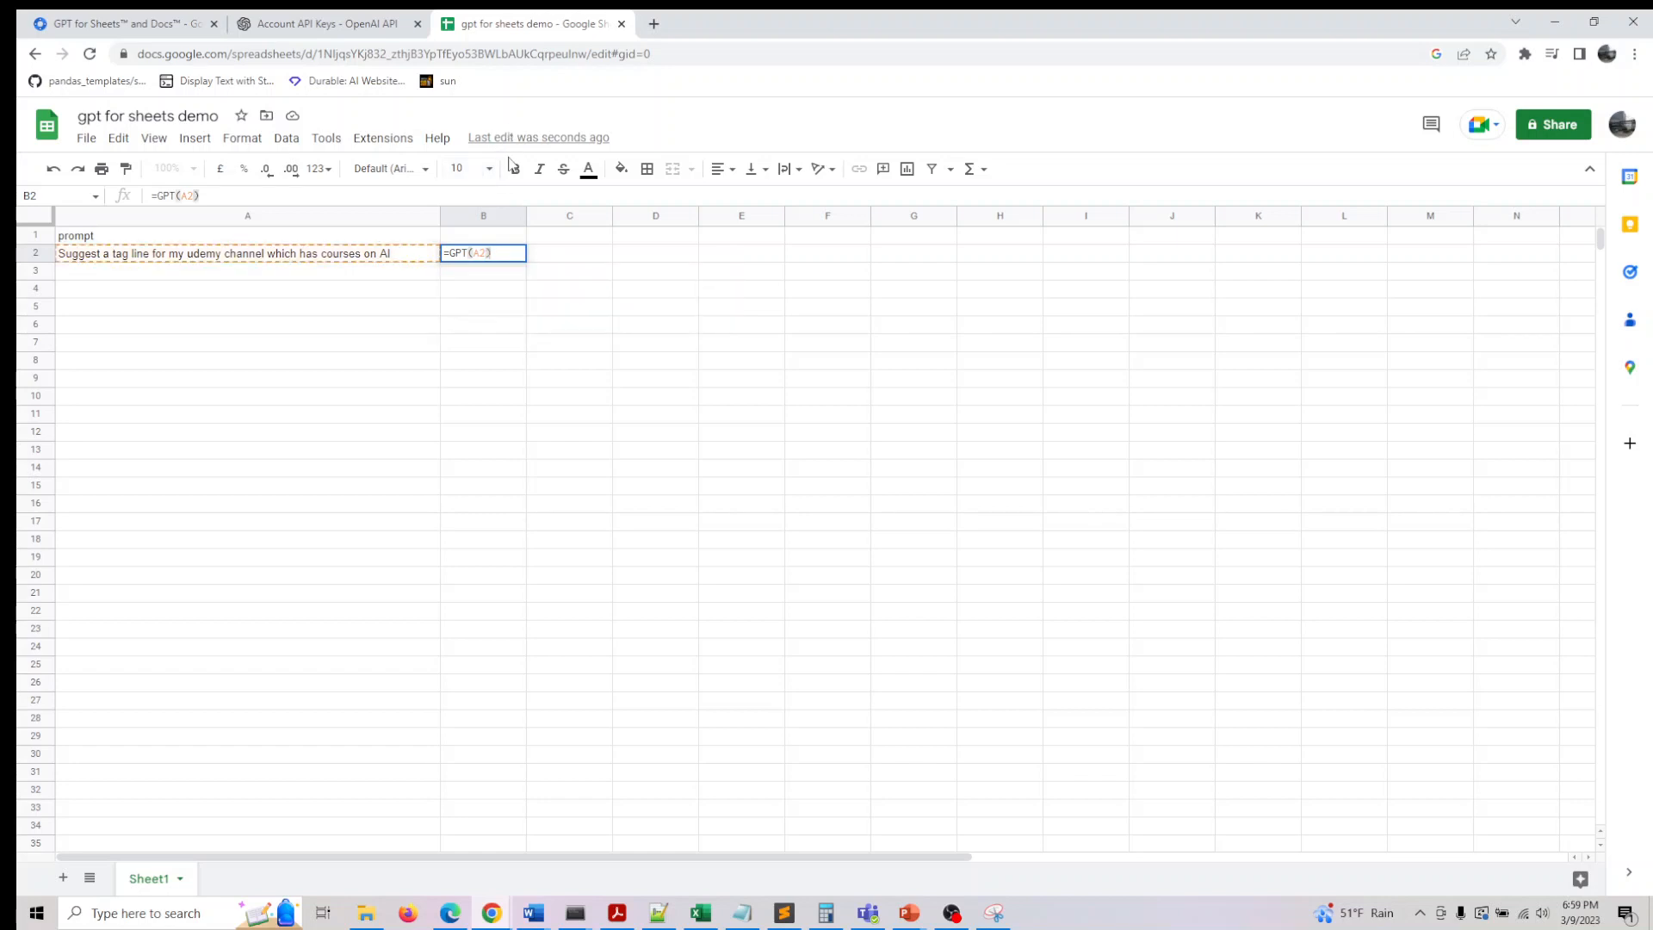
pyautogui.press('Return')
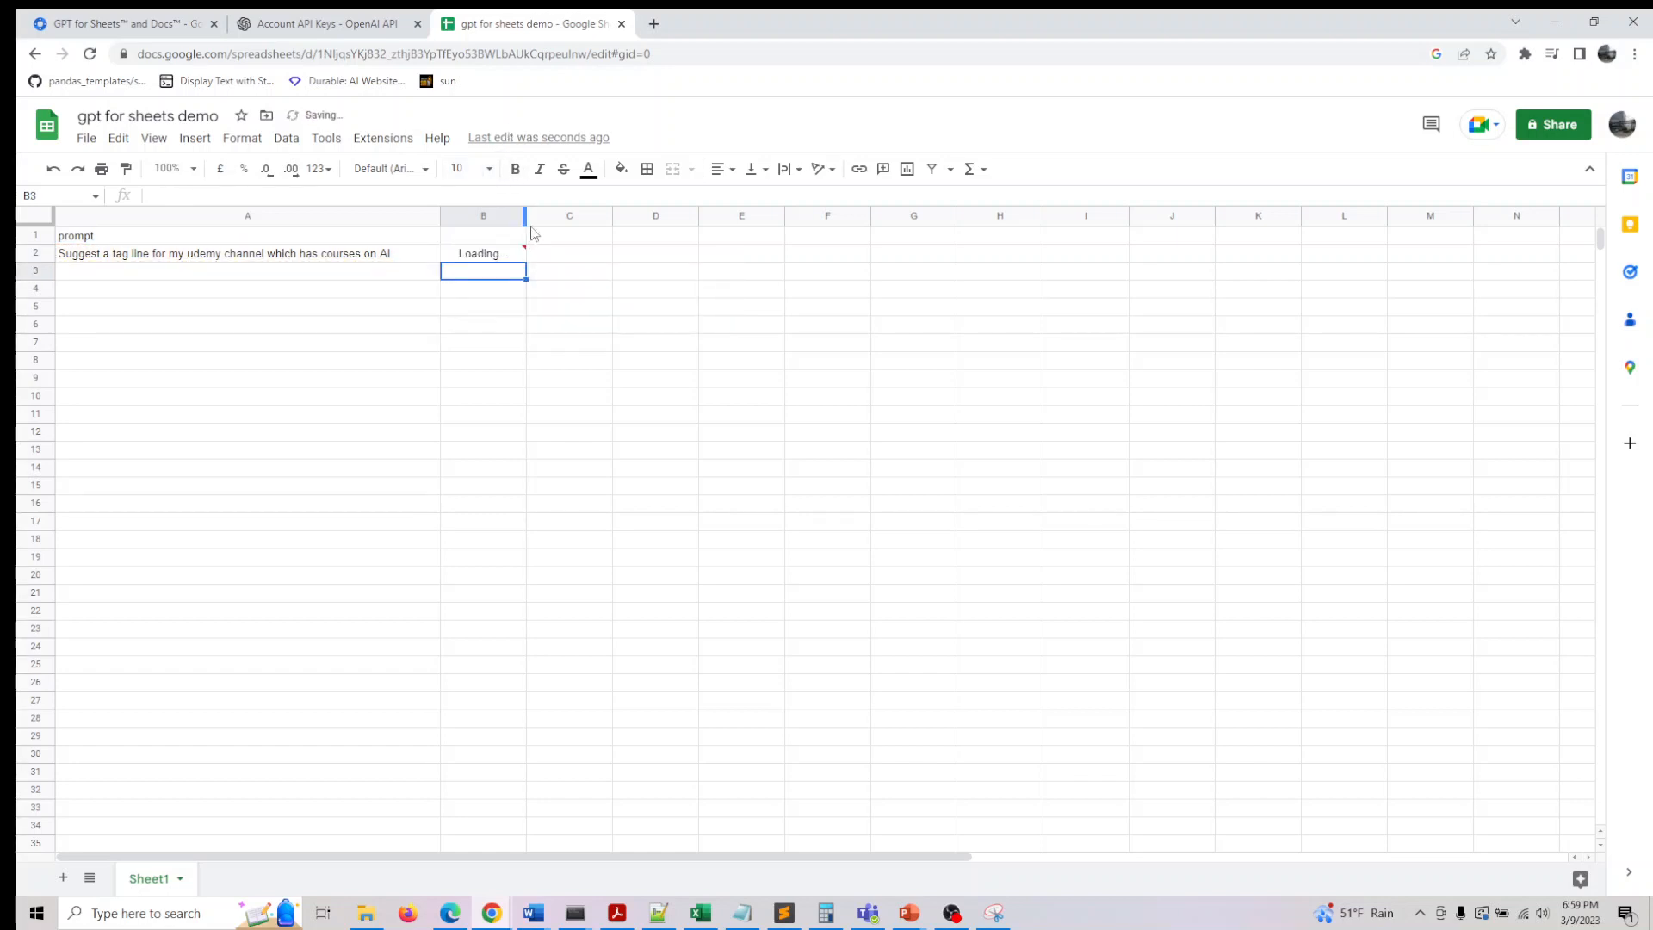
pyautogui.moveTo(526, 216); pyautogui.dragTo(626, 234)
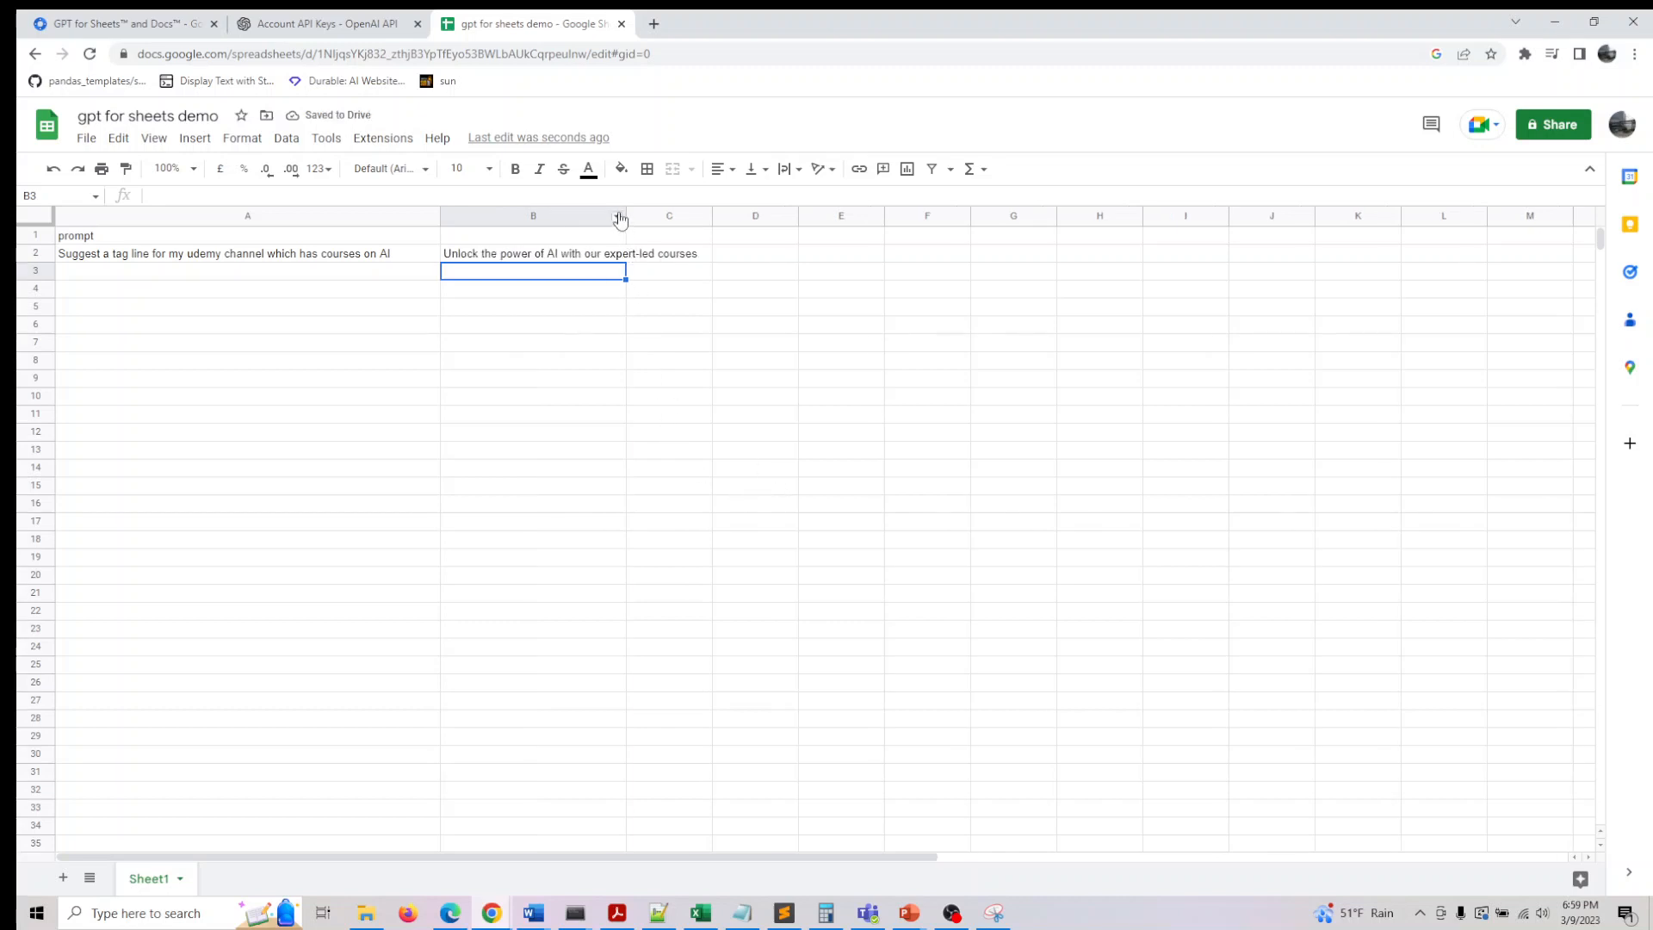
pyautogui.moveTo(626, 217); pyautogui.dragTo(760, 236)
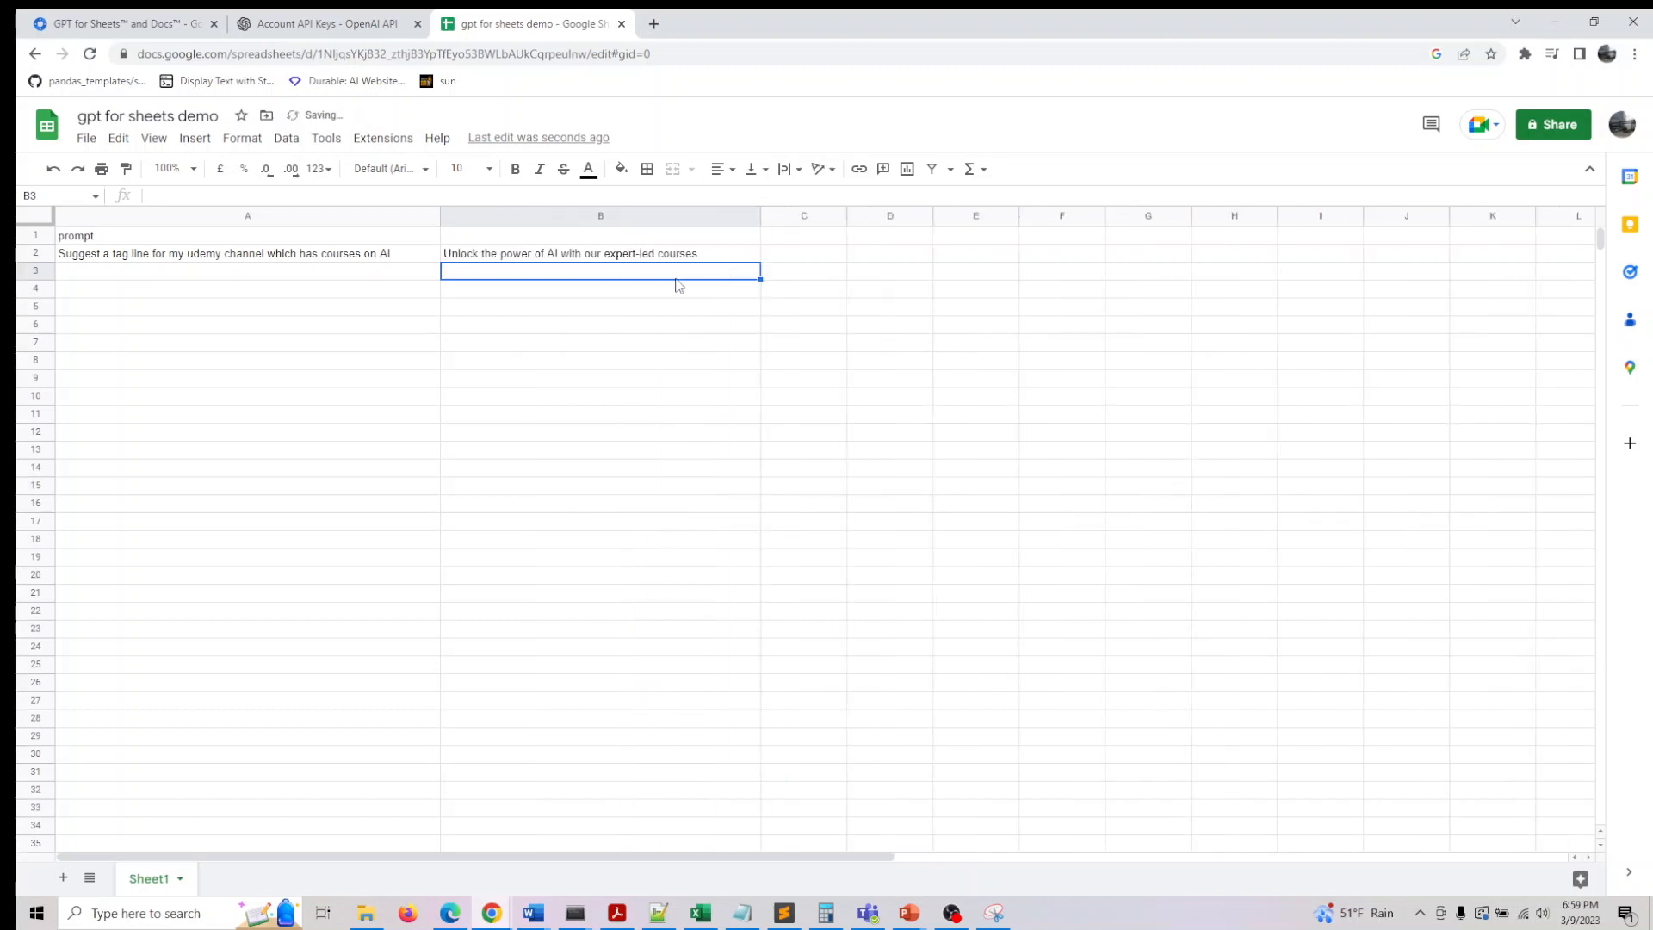
pyautogui.doubleClick(142, 272)
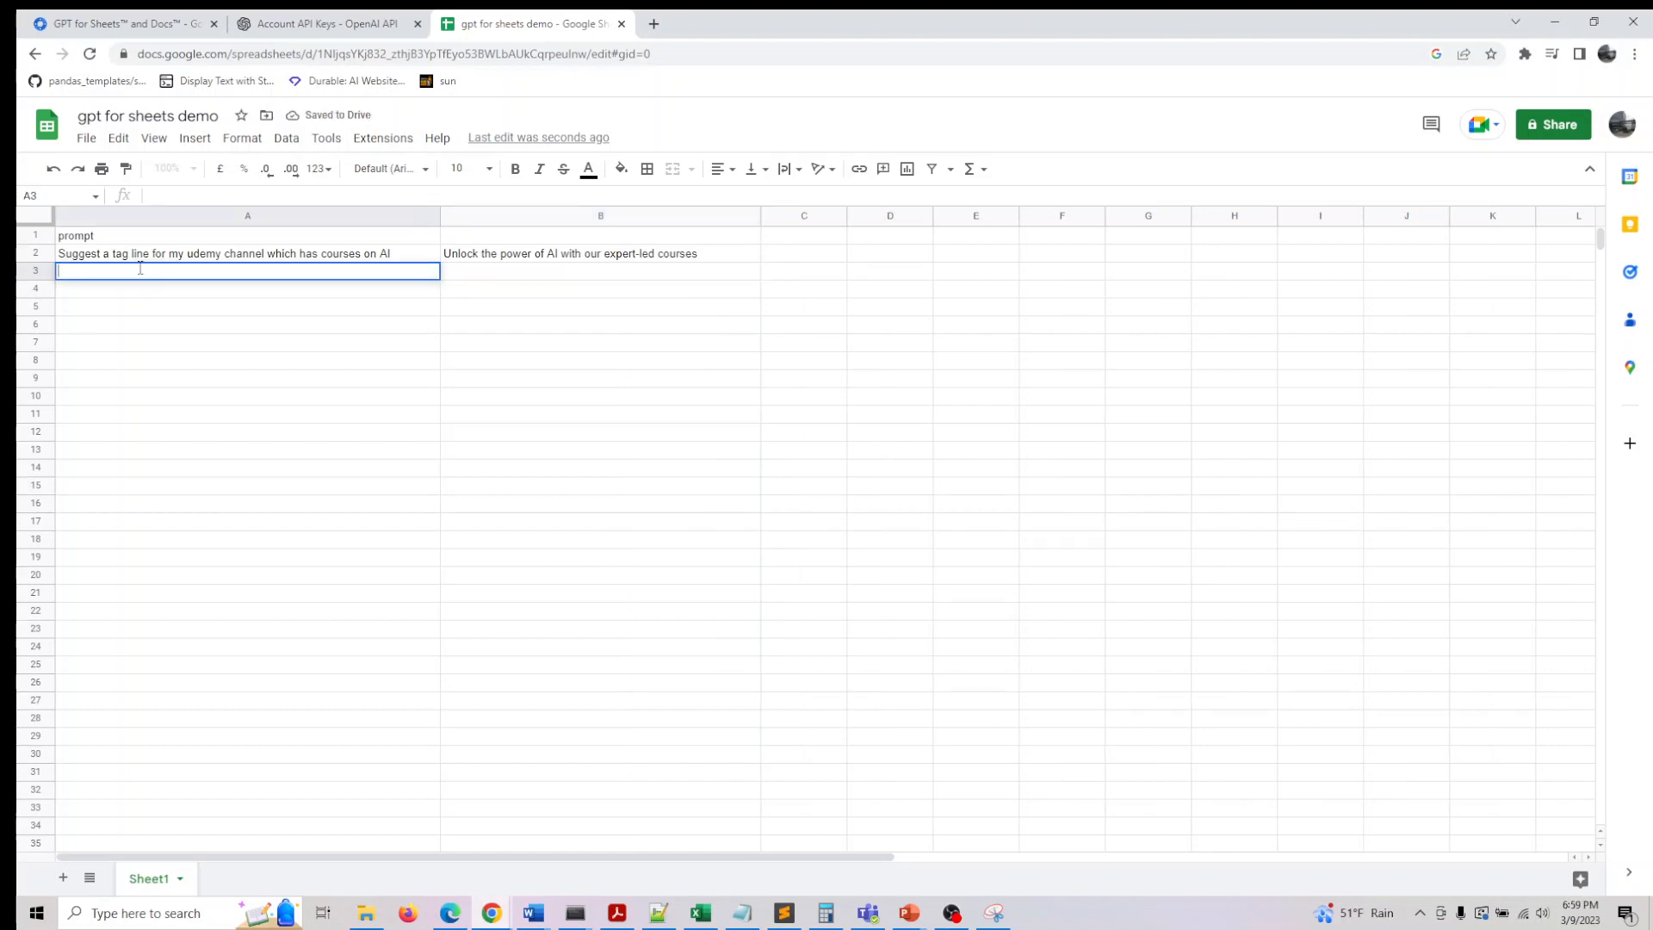
pyautogui.write('Give a tag')
pyautogui.press('BackSpace')
pyautogui.press('BackSpace')
pyautogui.press('BackSpace')
pyautogui.press('BackSpace')
pyautogui.press('BackSpace')
pyautogui.press('BackSpace')
pyautogui.press('BackSpace')
pyautogui.press('BackSpace')
pyautogui.press('BackSpace')
pyautogui.press('BackSpace')
# Enter the prompt "Suggest a tag line for my youtube channel on relationships" in cell A3.
pyautogui.write('S')
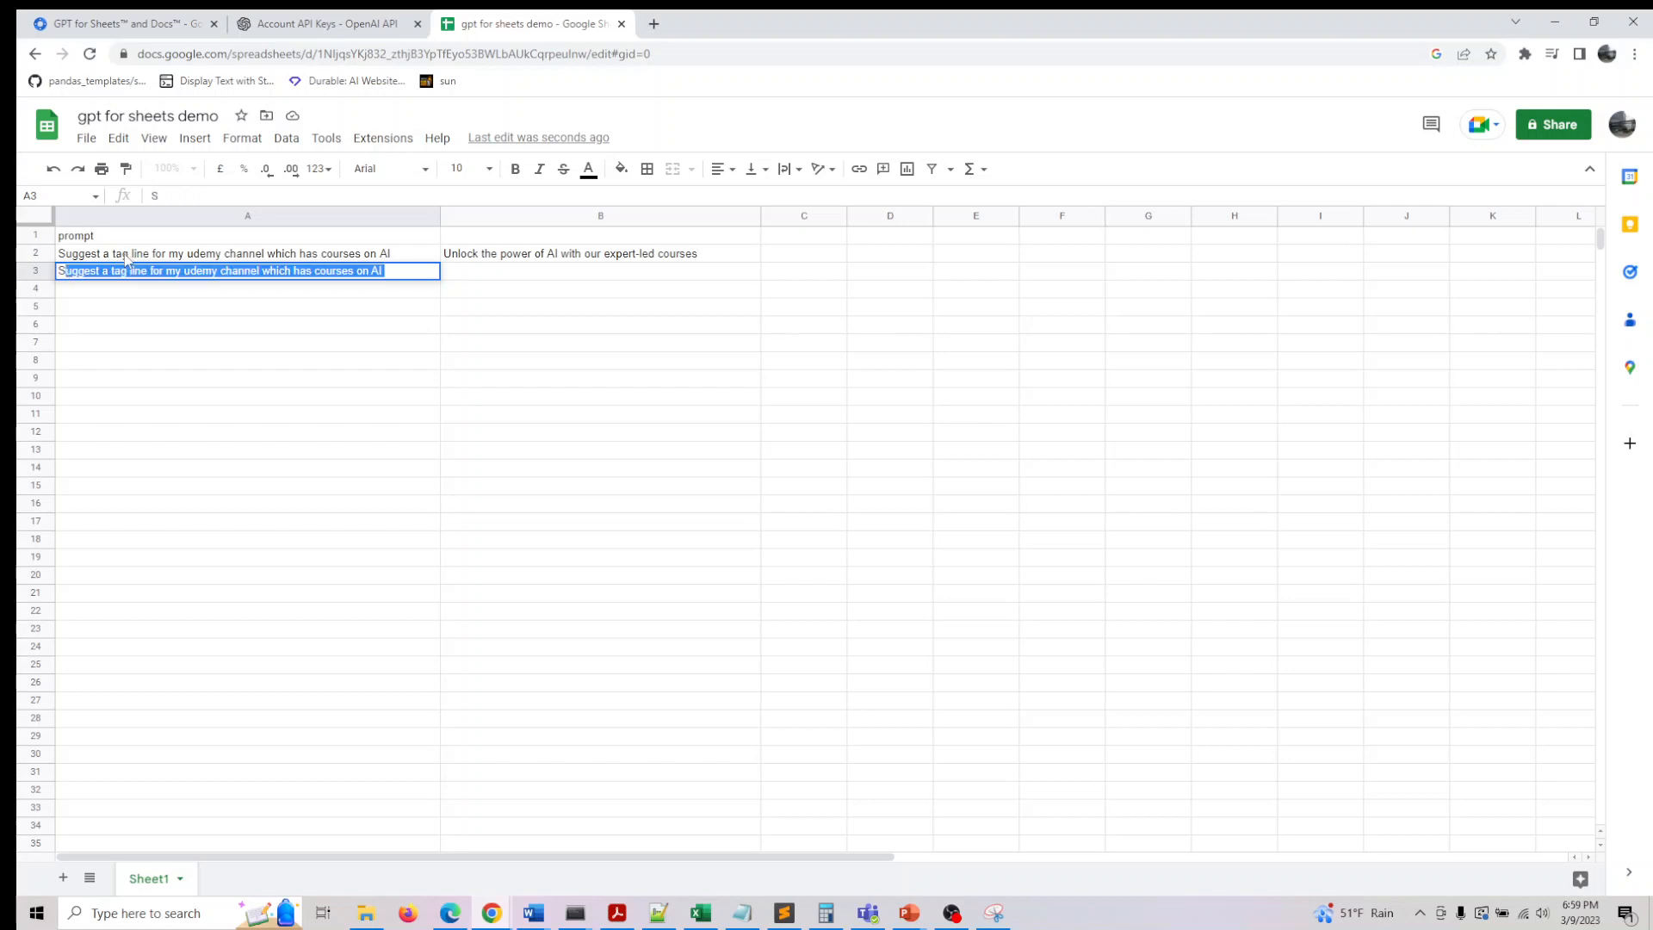
pyautogui.write('uggest ')
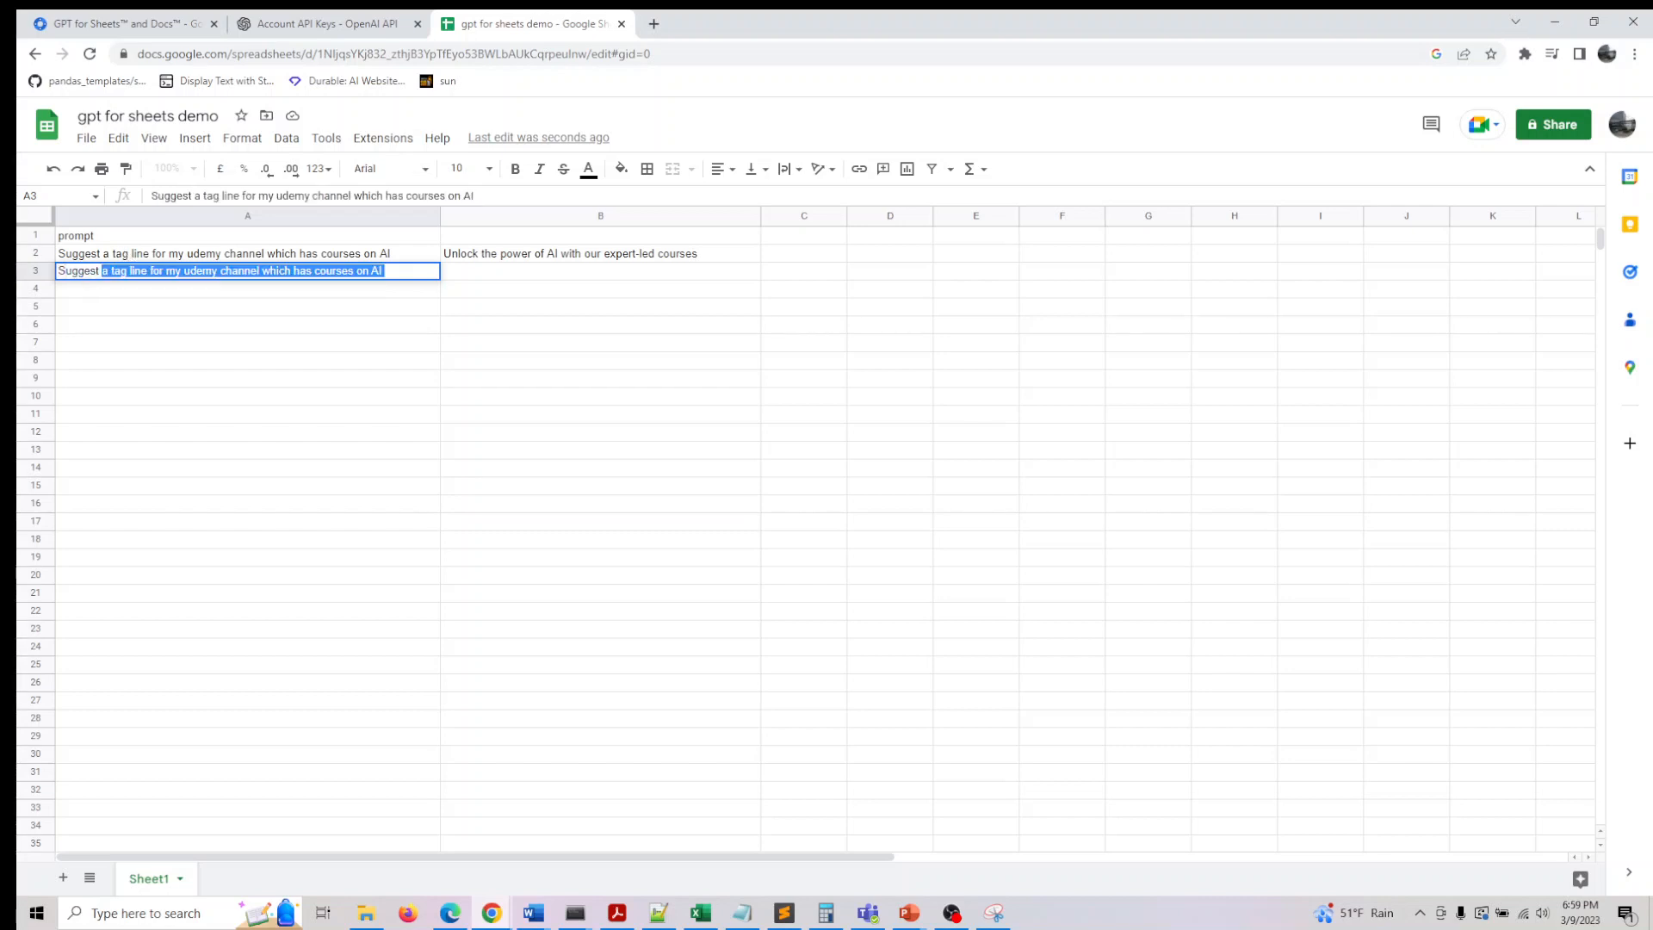
pyautogui.write('a tag line for my ')
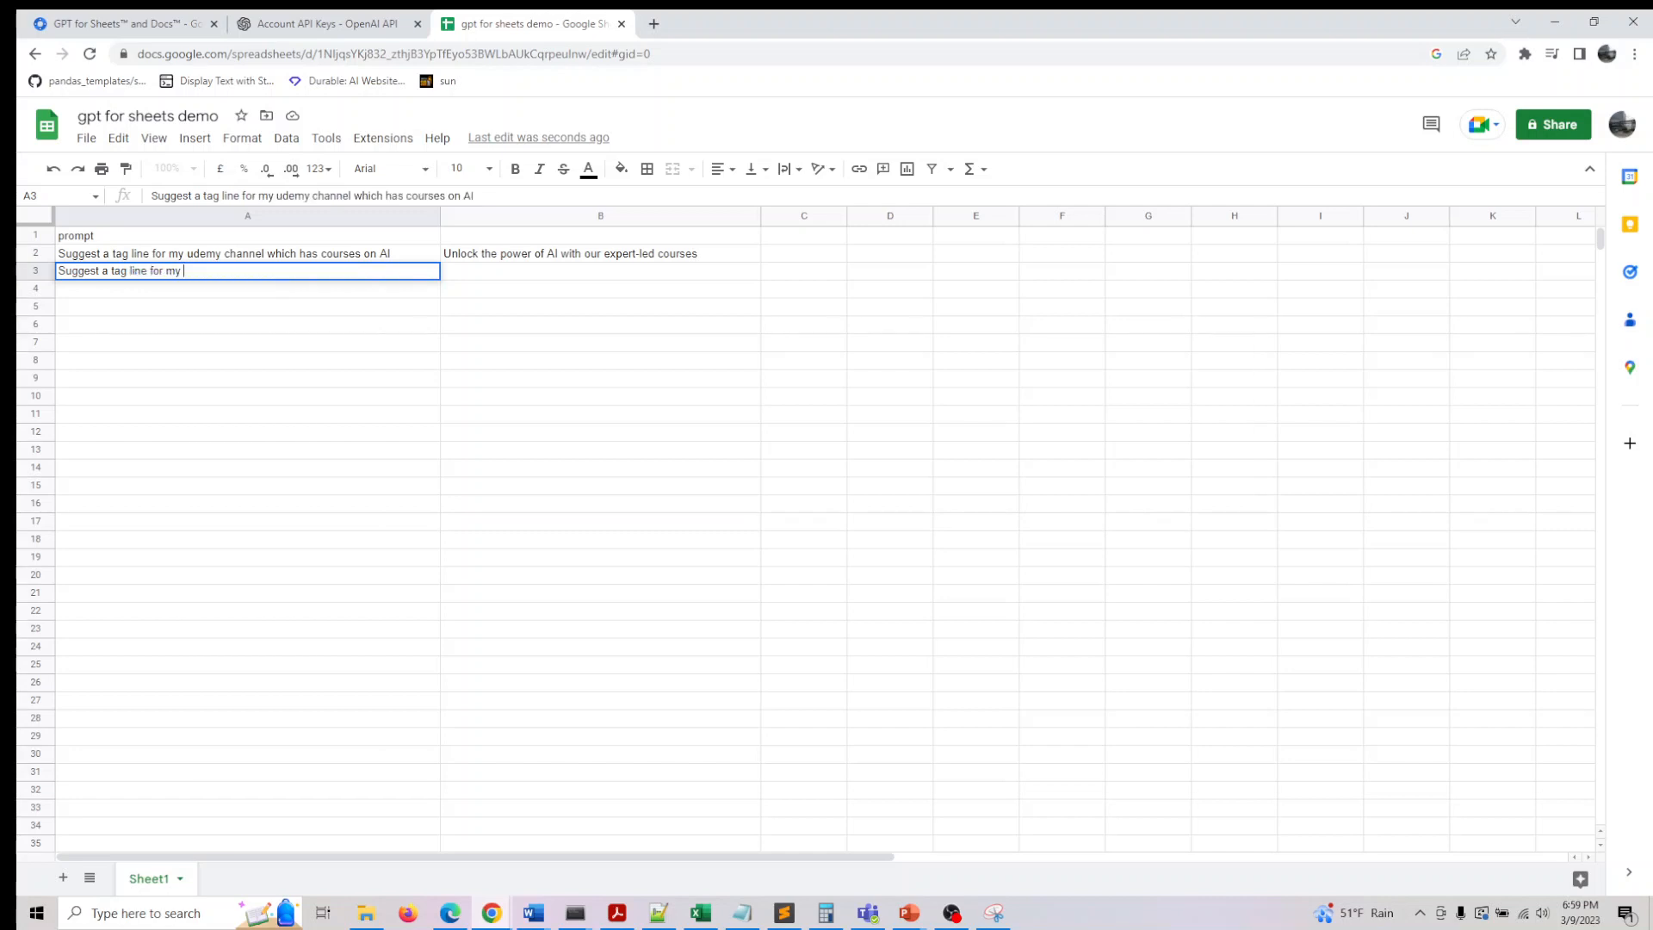
pyautogui.write('youtube hannel')
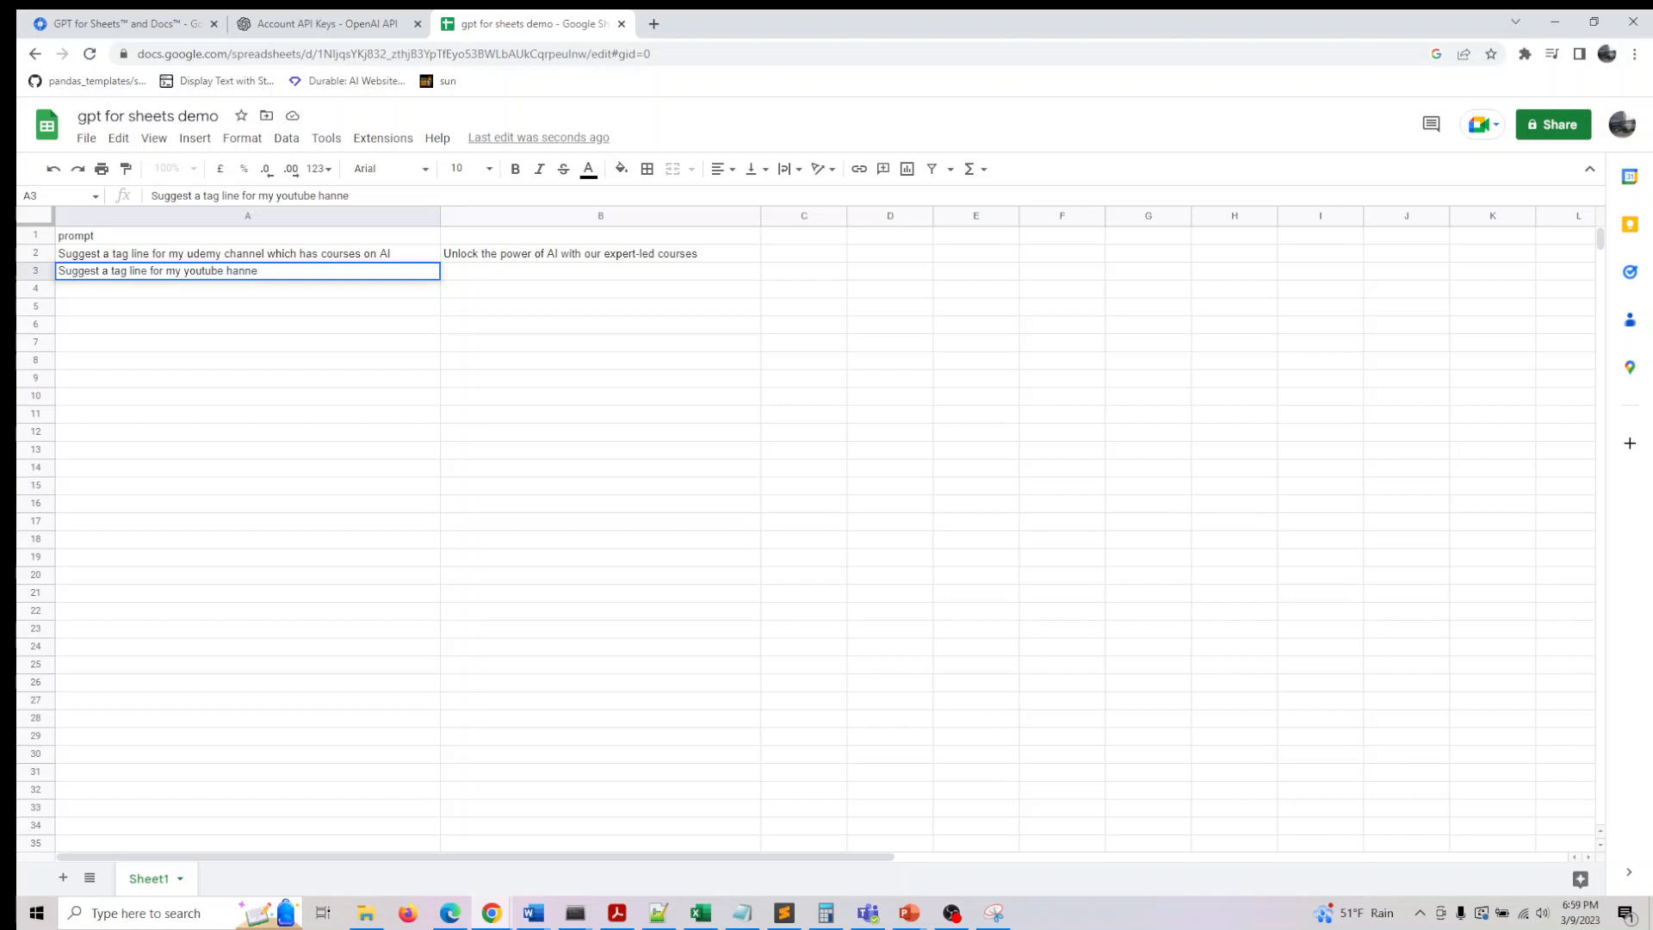
pyautogui.press('BackSpace')
pyautogui.press('BackSpace')
pyautogui.press('BackSpace')
pyautogui.press('BackSpace')
pyautogui.press('BackSpace')
pyautogui.write('channel on relationships')
# Fill the GPT formula from B2 down into B3 to generate the second tag line.
pyautogui.doubleClick(459, 274)
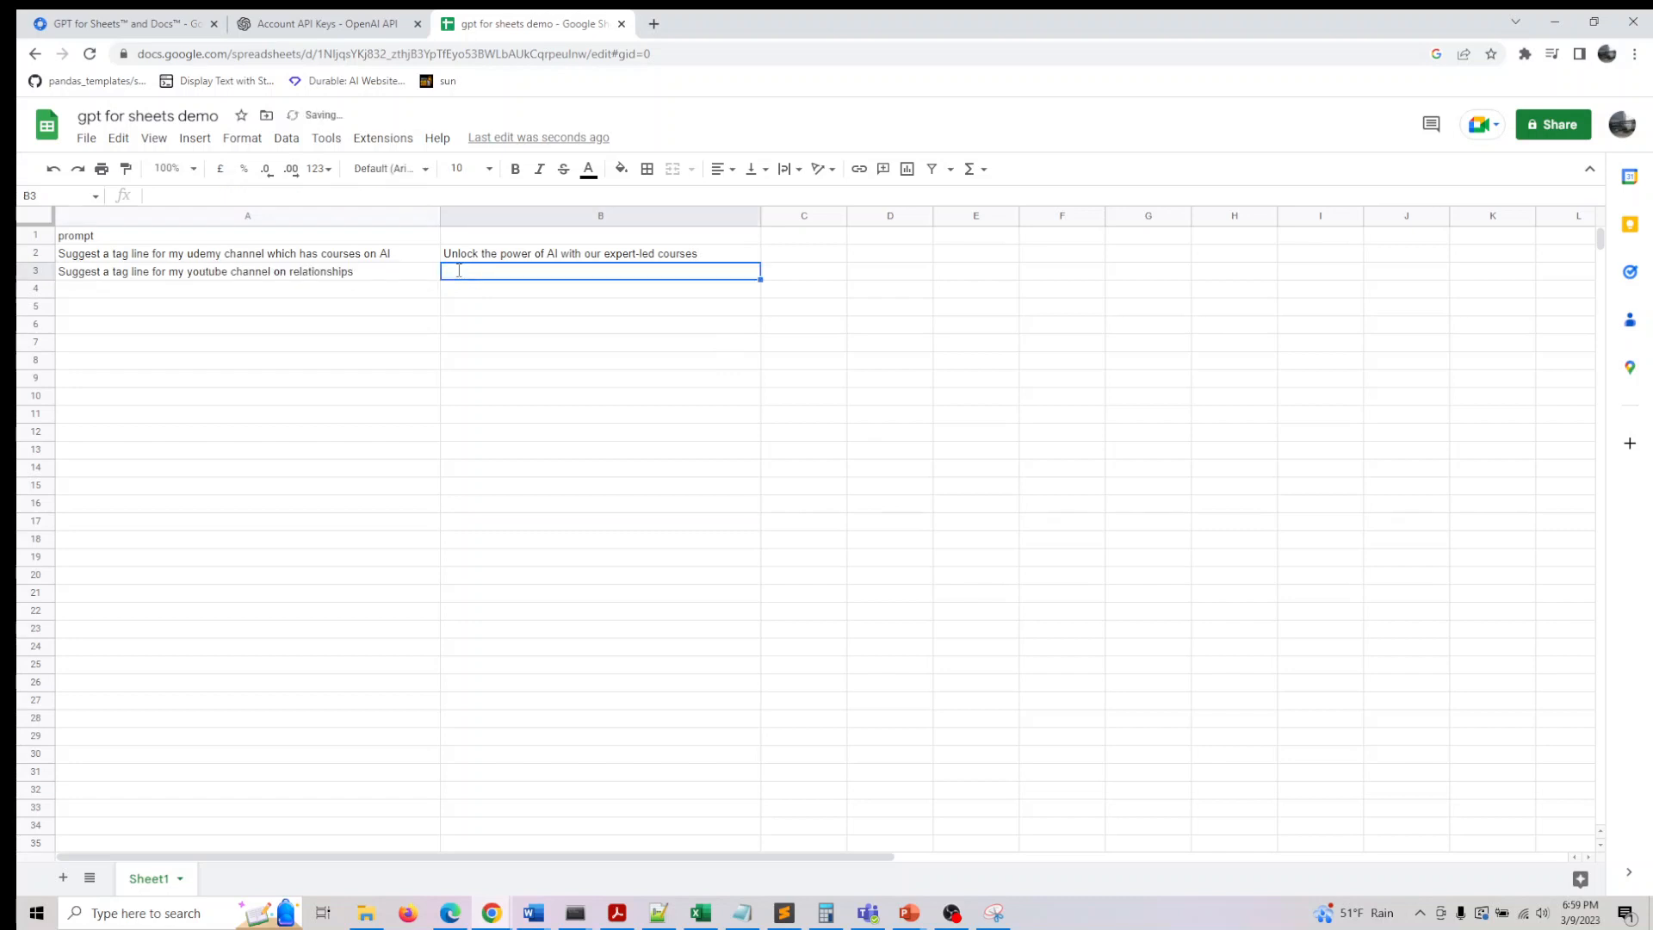
pyautogui.click(745, 256)
pyautogui.moveTo(761, 268); pyautogui.dragTo(761, 274)
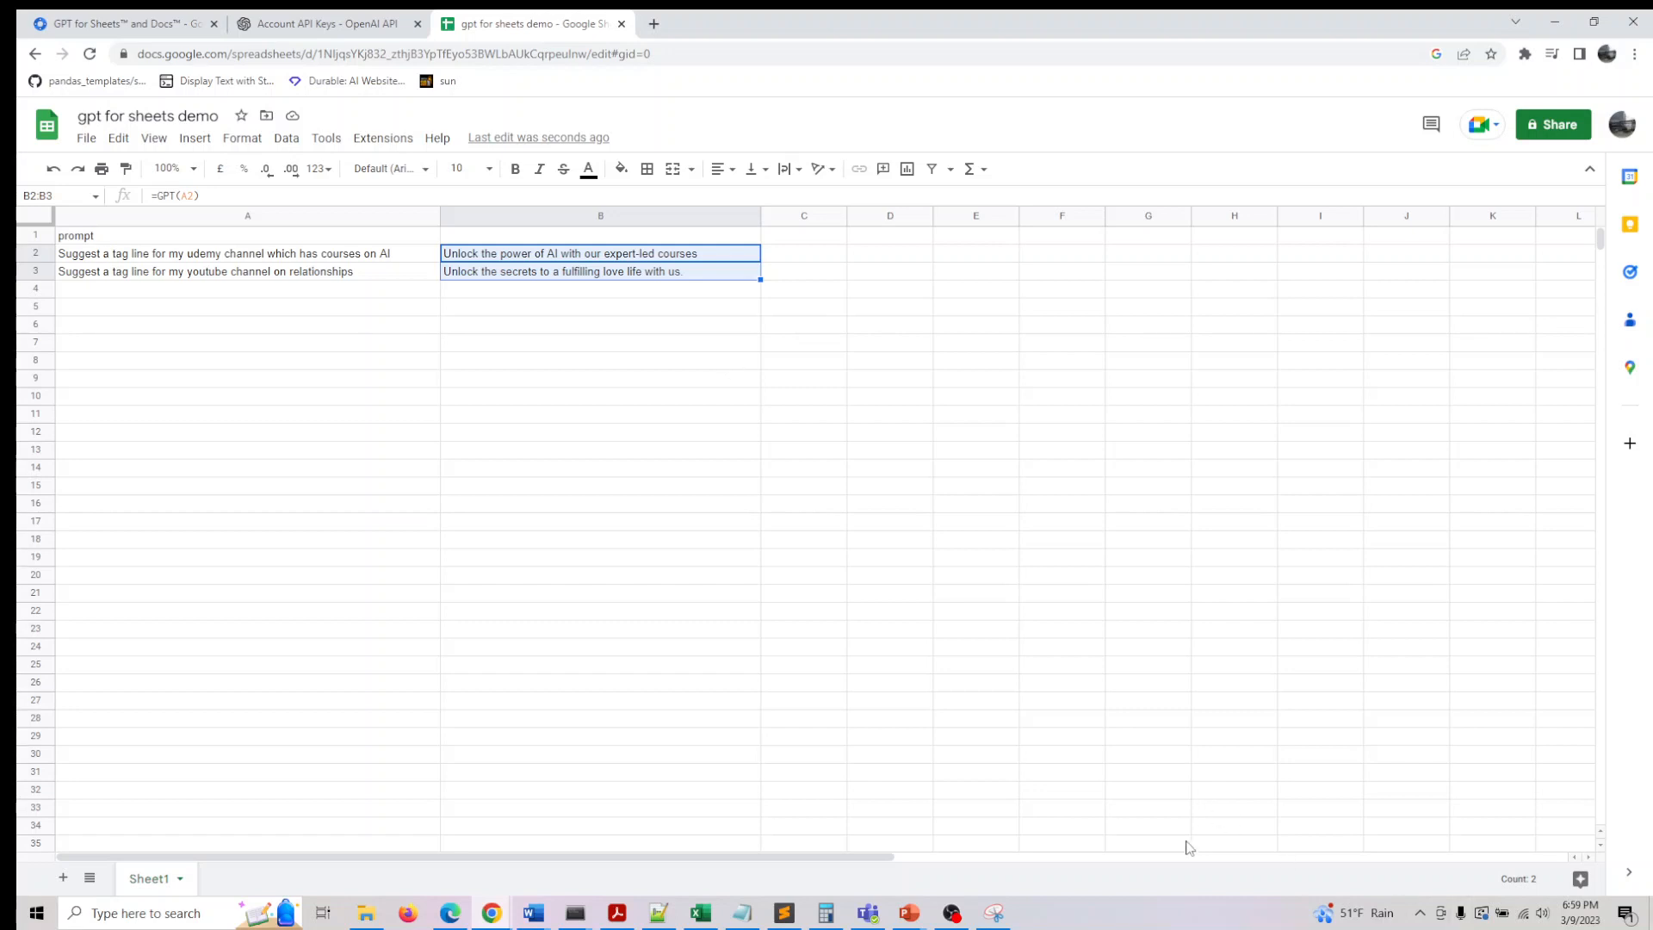
# Switch to the Presentation1 file in PowerPoint and review the GPT Functions slide with its tagline and temperature examples.
pyautogui.click(911, 914)
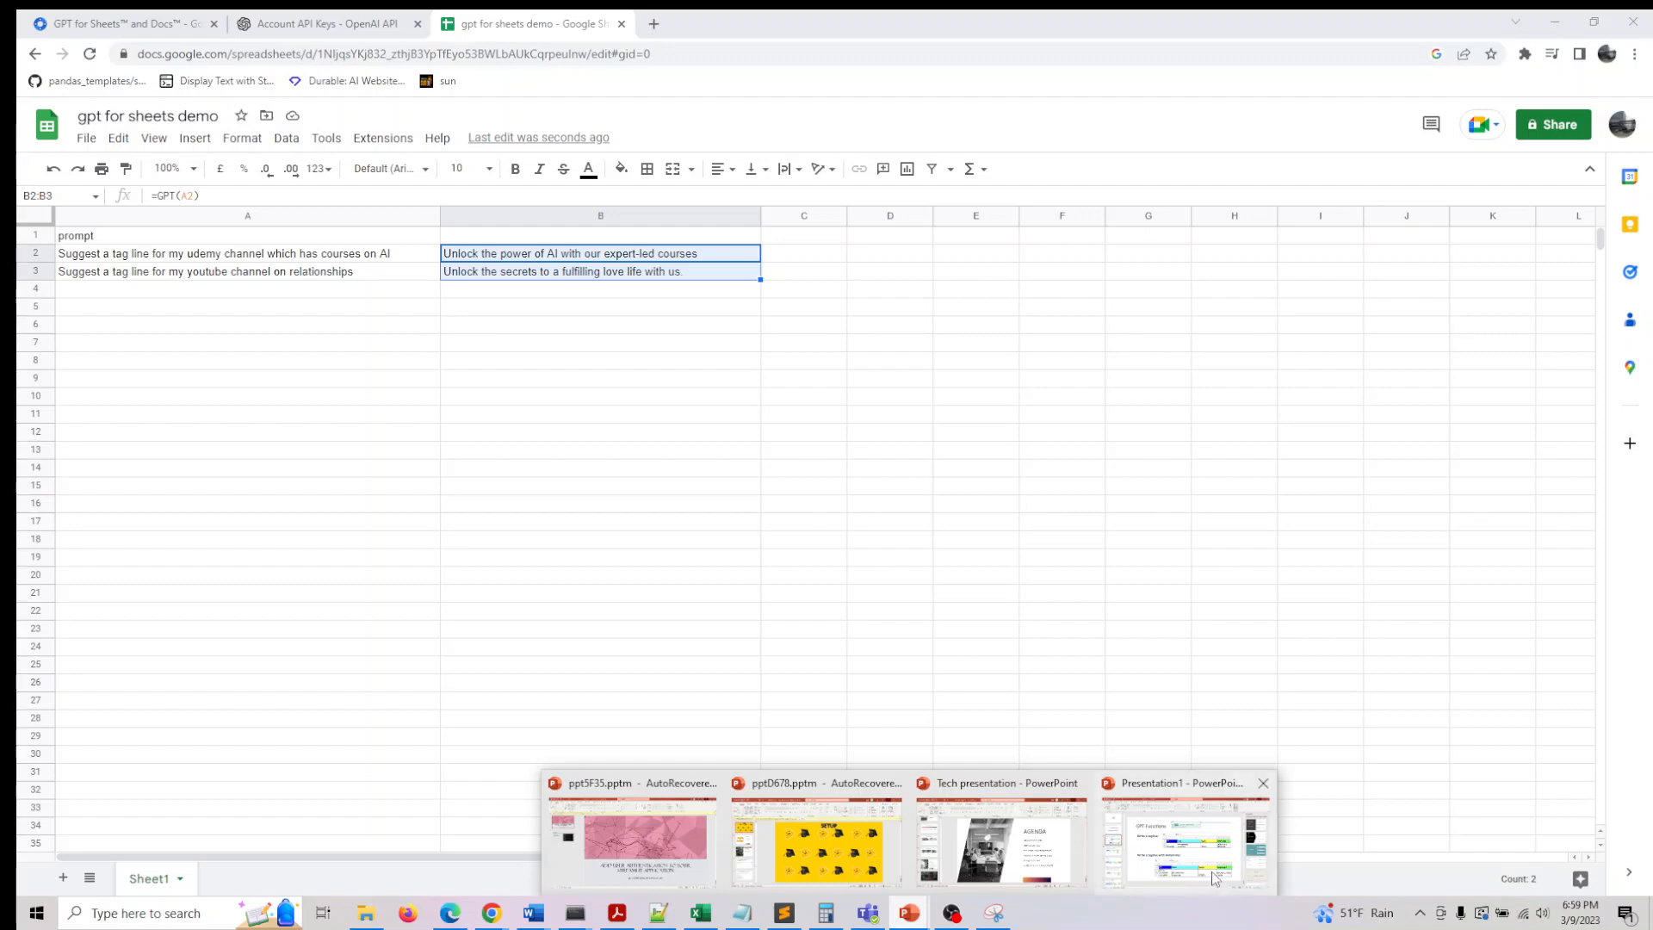
pyautogui.click(1216, 879)
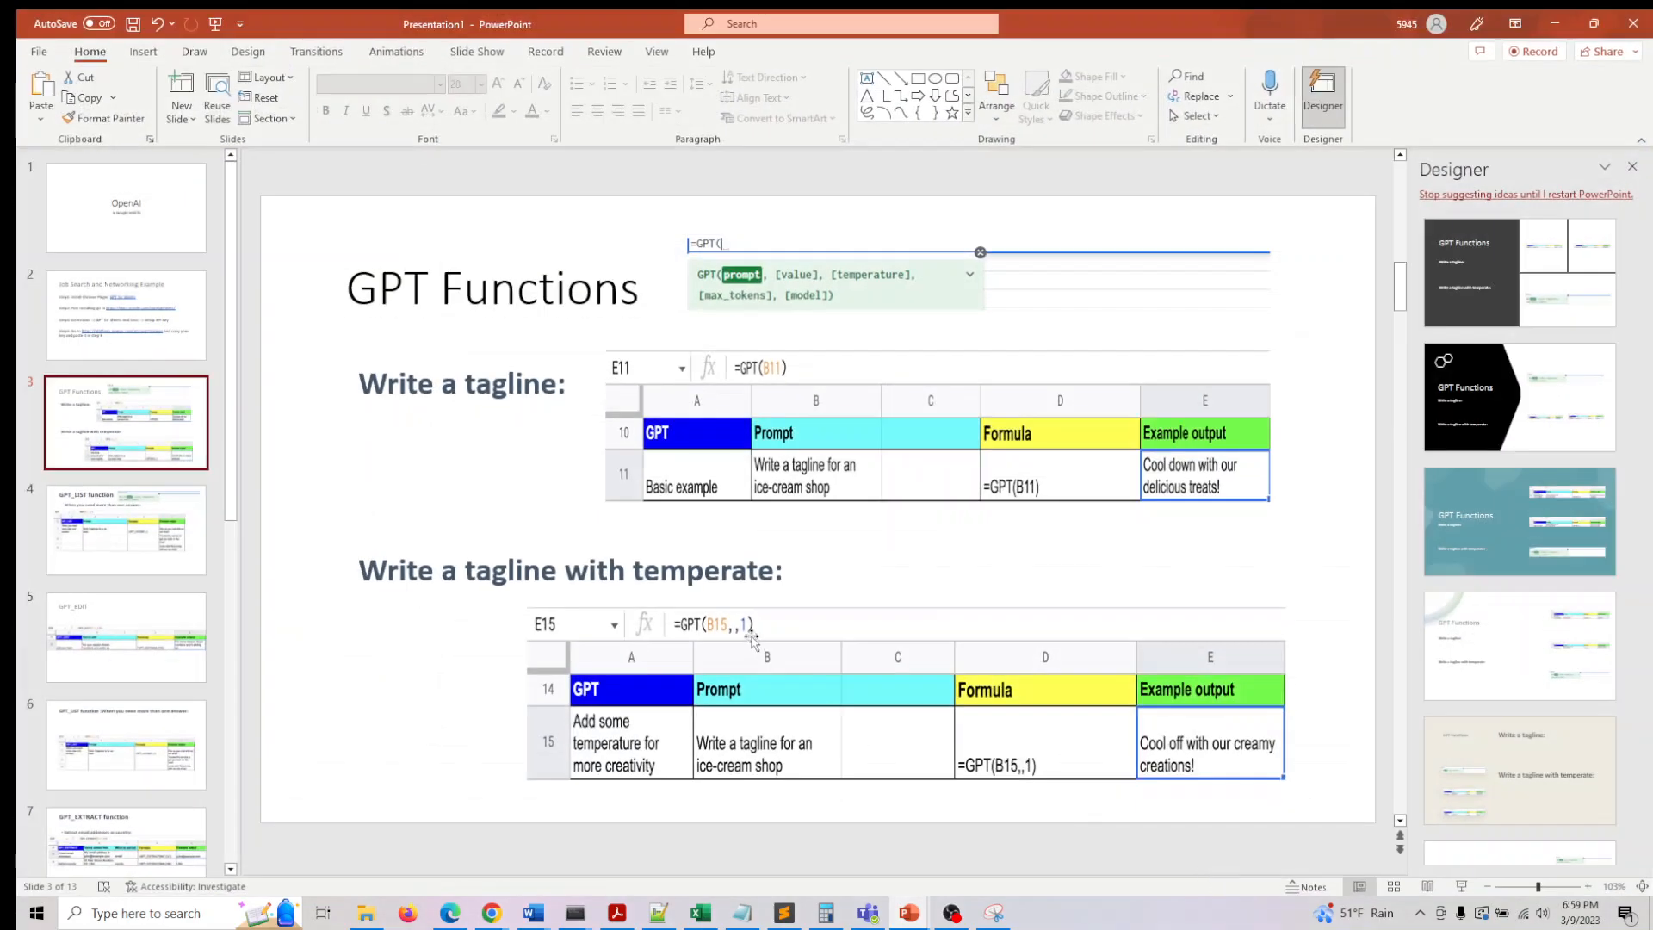
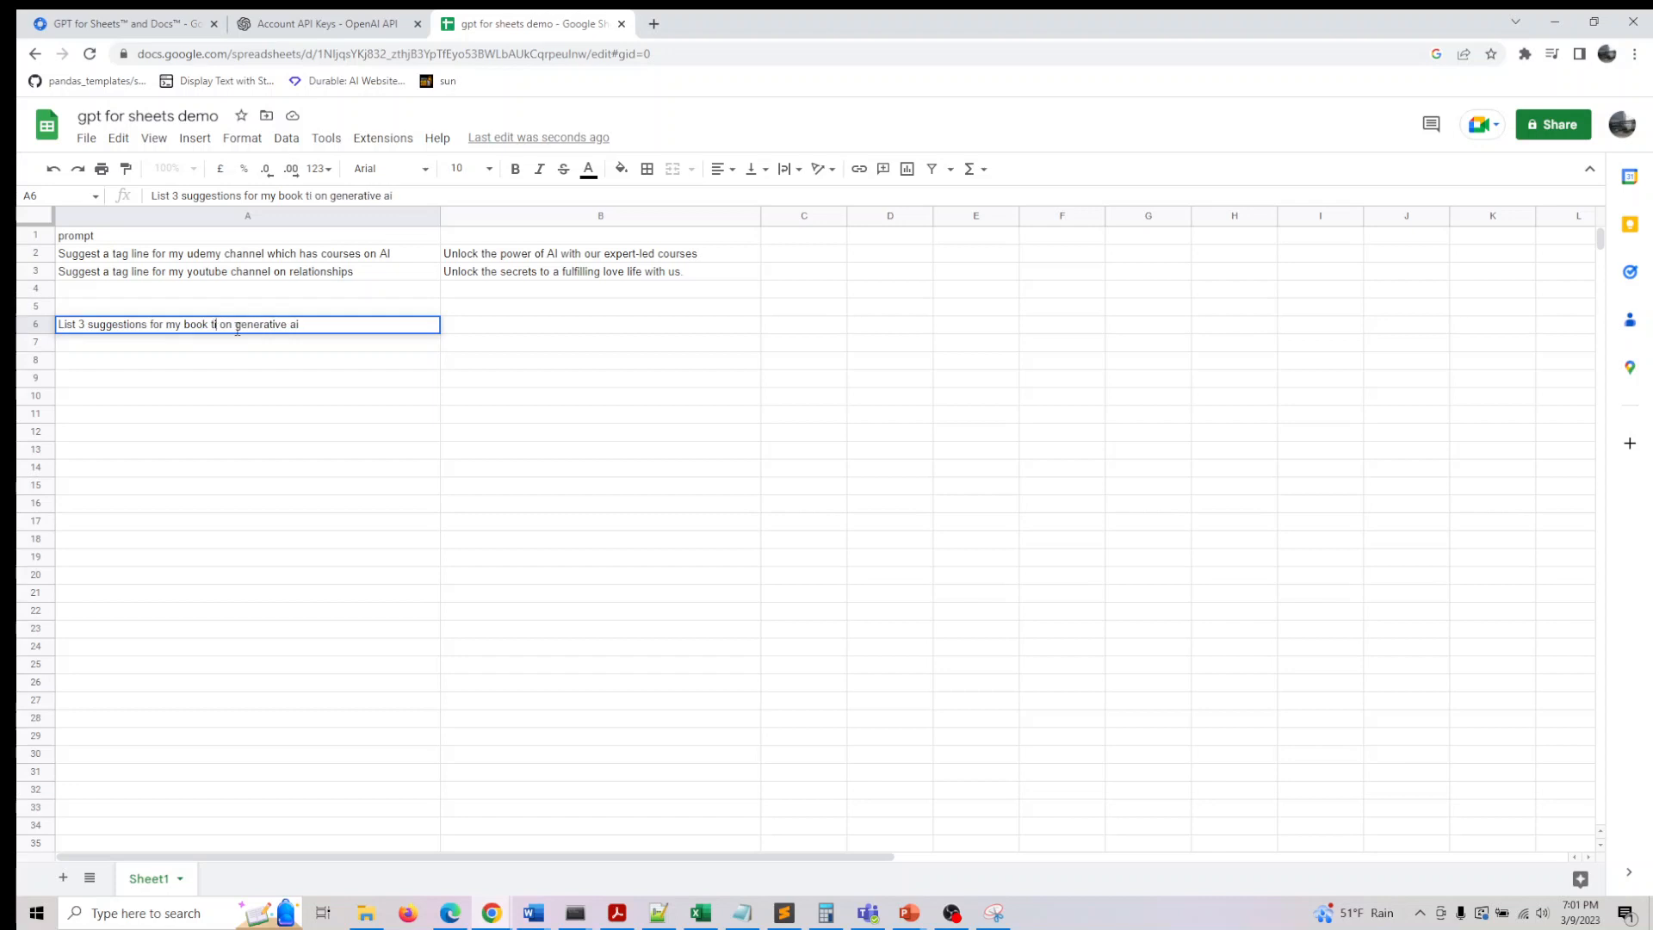
# Open cell B6 for entry and check the GPT_LIST function slide in the Presentation1 PowerPoint file.
pyautogui.click(521, 332)
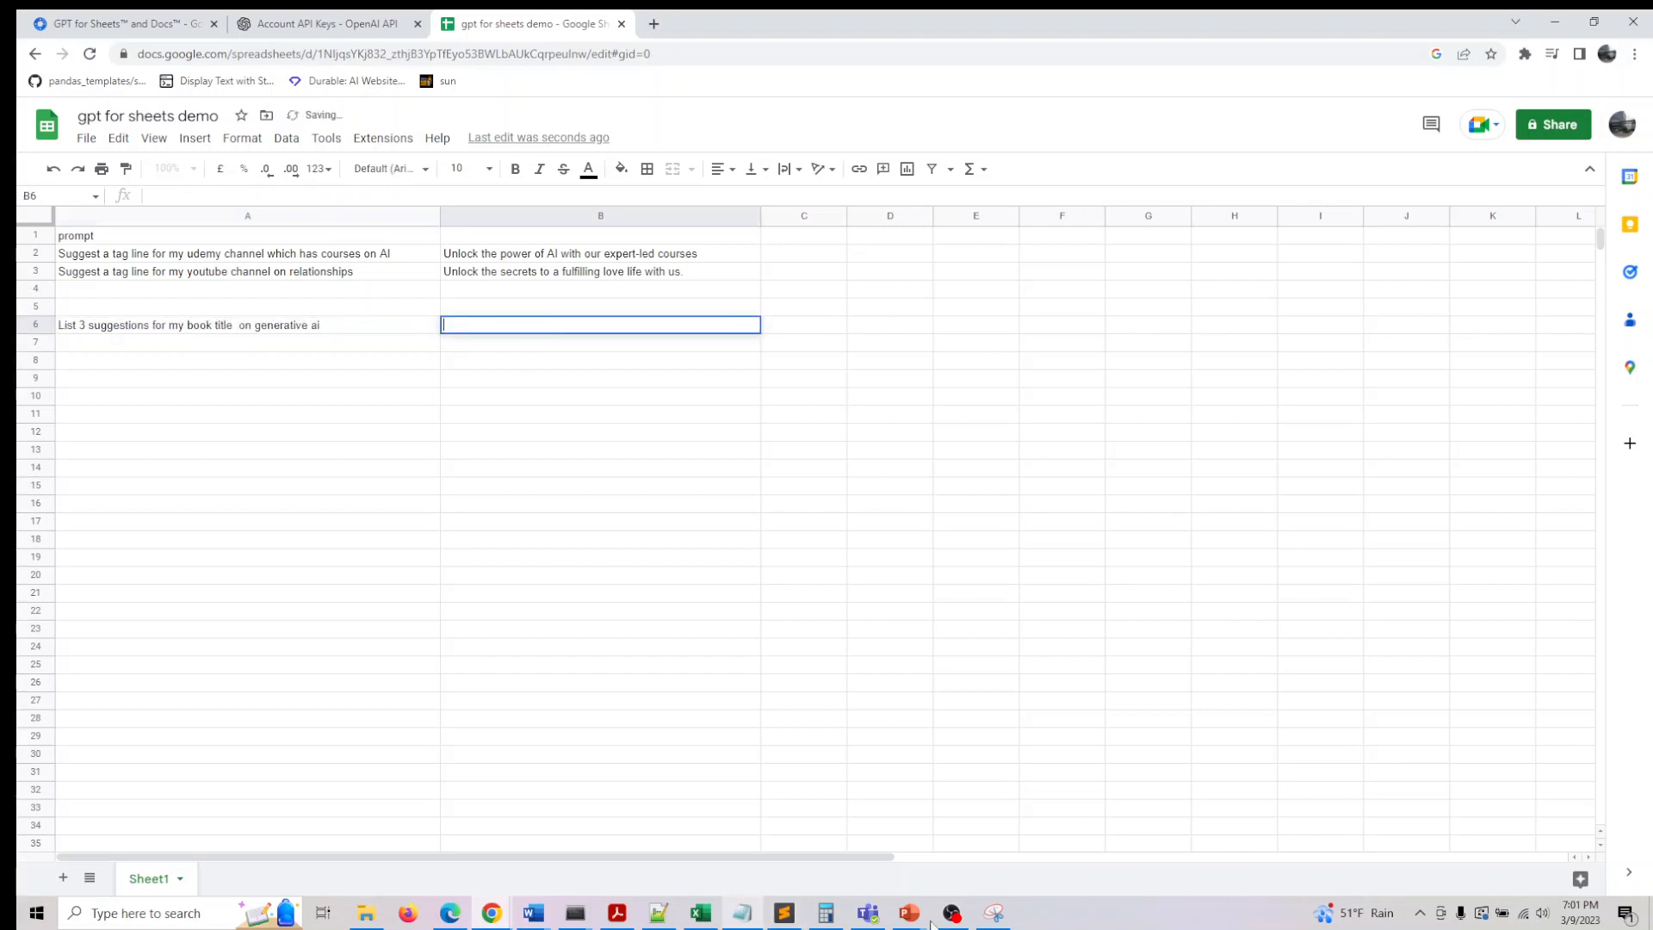
pyautogui.moveTo(909, 912)
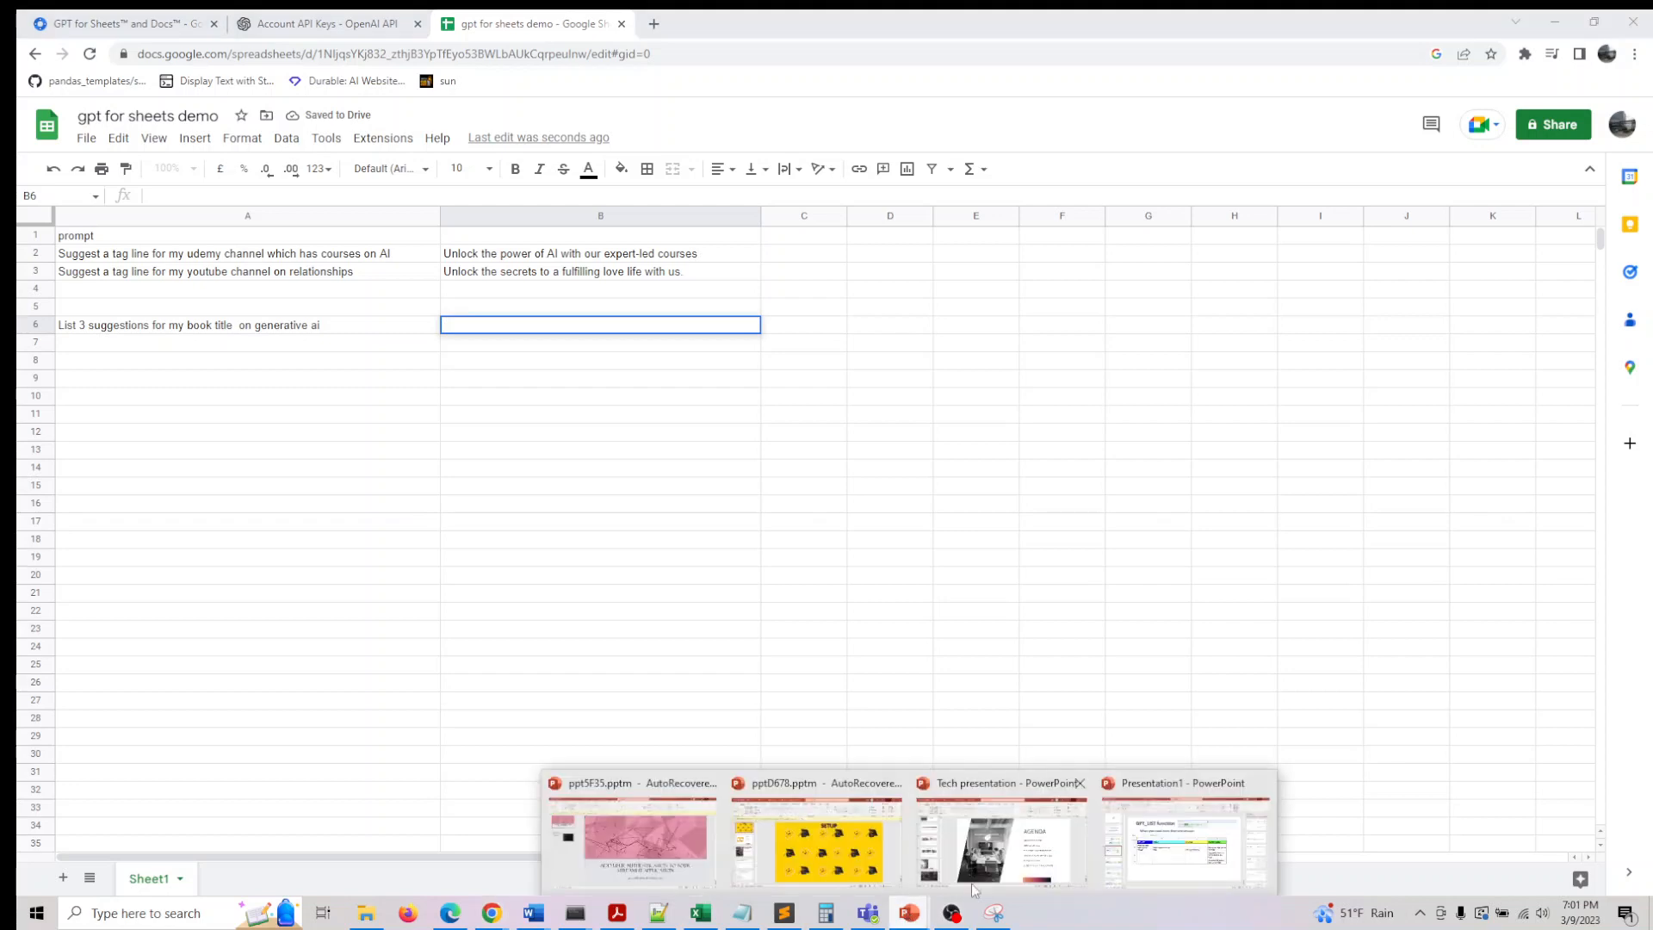
pyautogui.click(1163, 839)
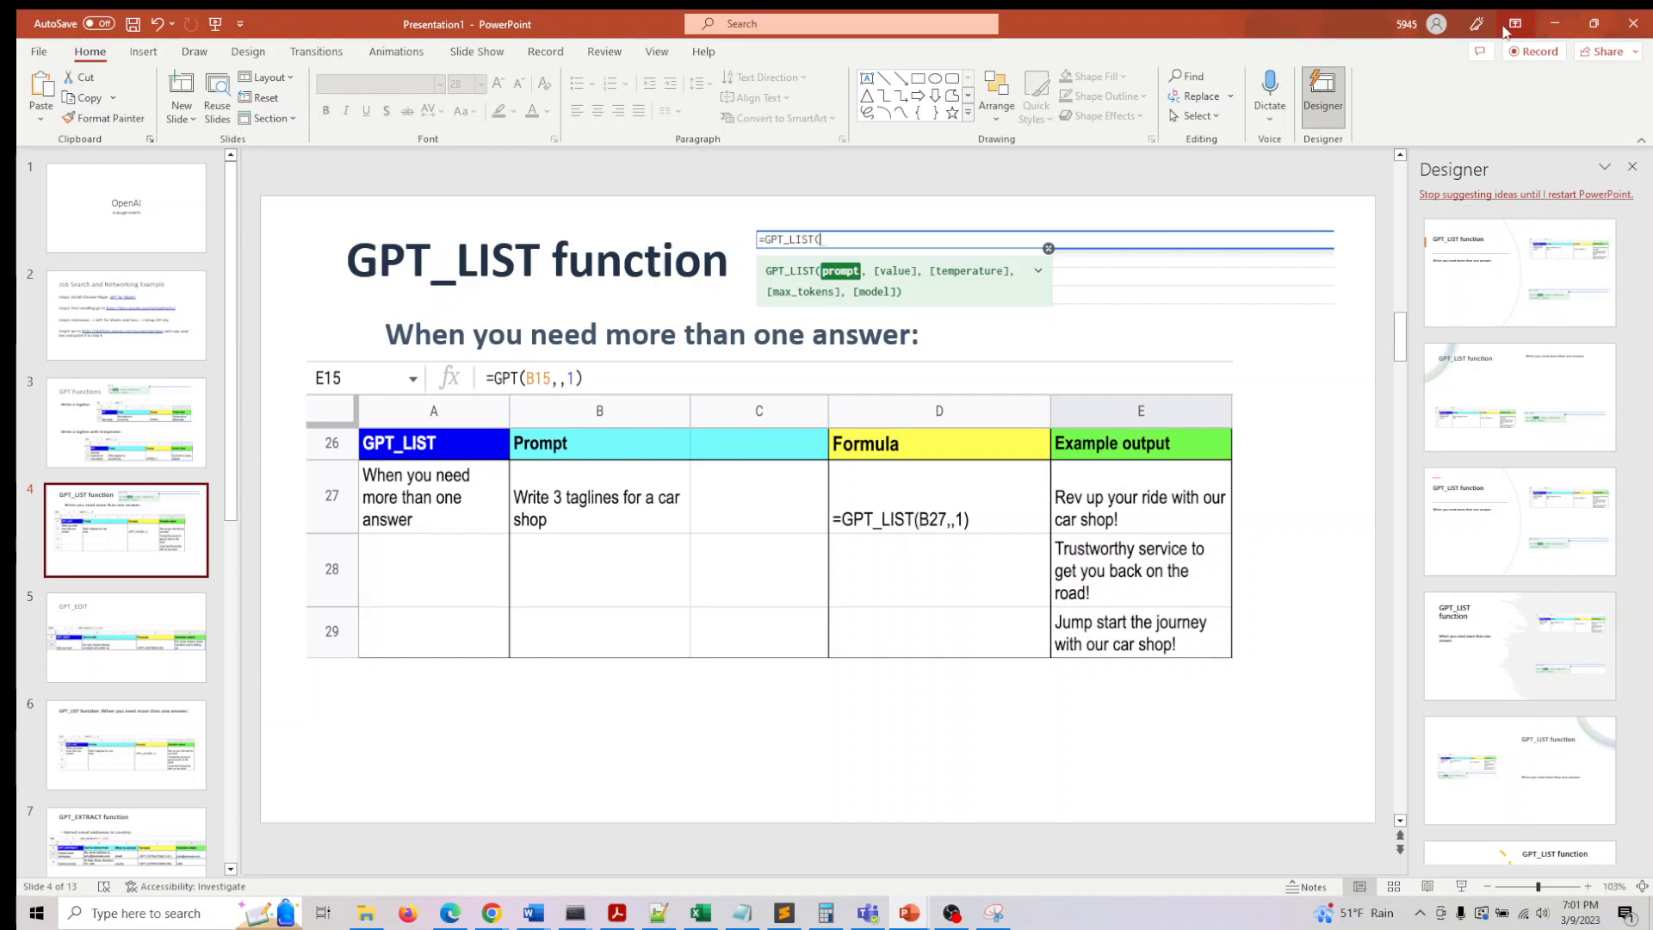
pyautogui.click(1555, 23)
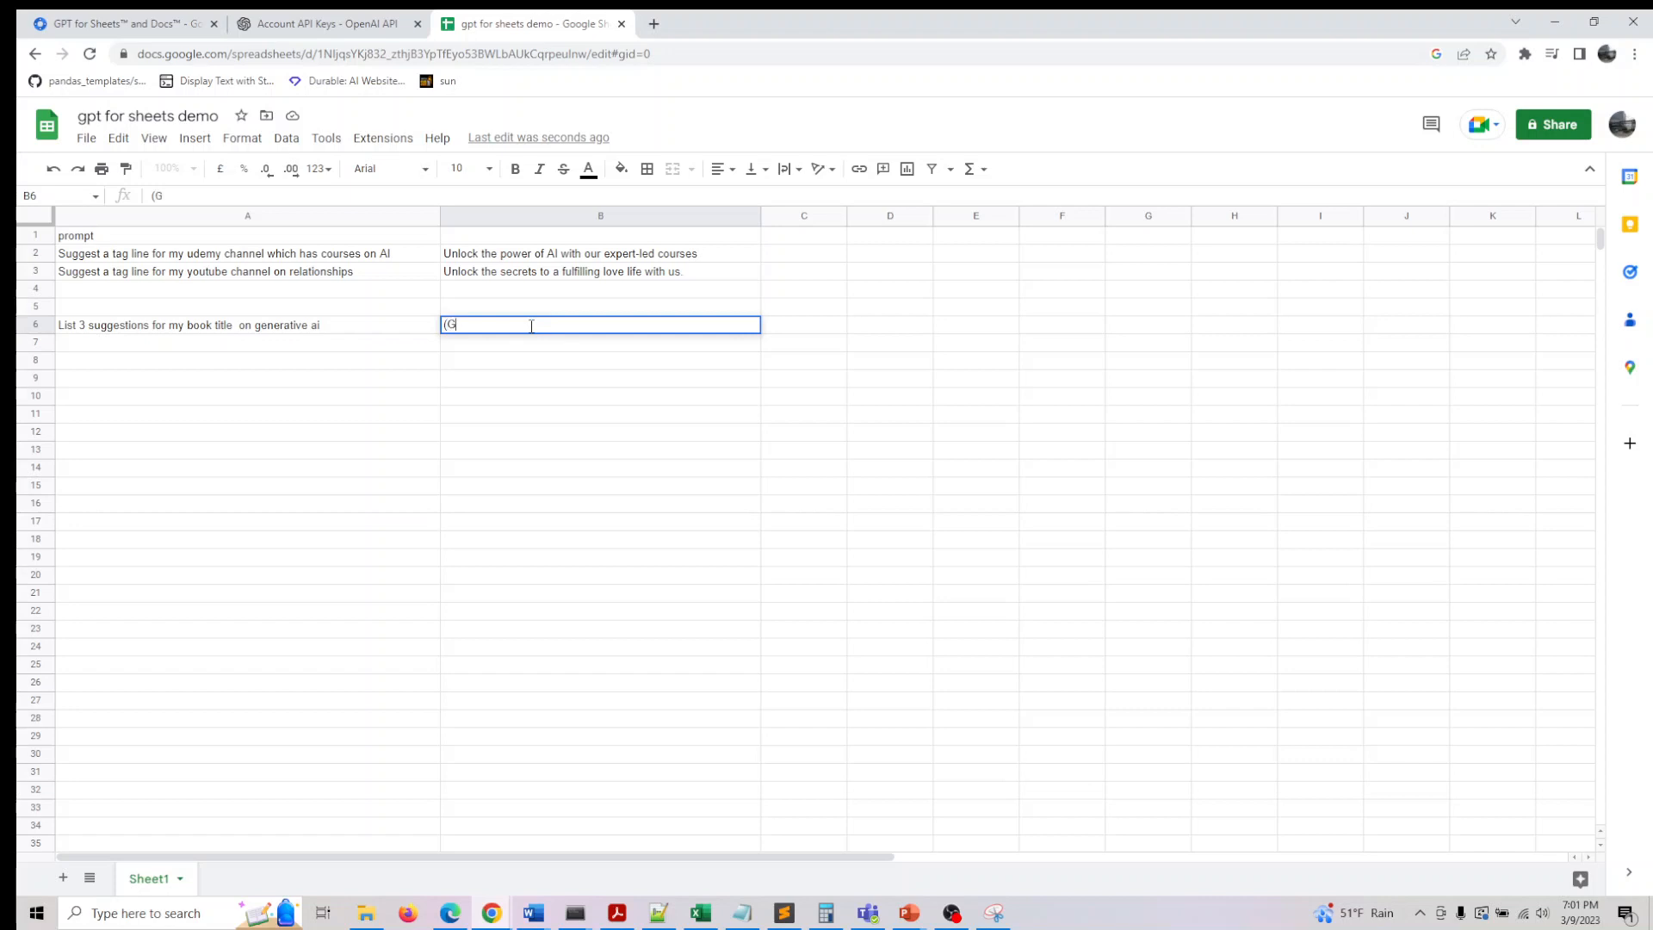
# Enter the formula =GPT_LIST(A6,1) in cell B6 and widen column B to fit the generated book titles.
pyautogui.write('PT')
pyautogui.press('BackSpace')
pyautogui.press('BackSpace')
pyautogui.press('BackSpace')
pyautogui.press('BackSpace')
pyautogui.write('=GPT')
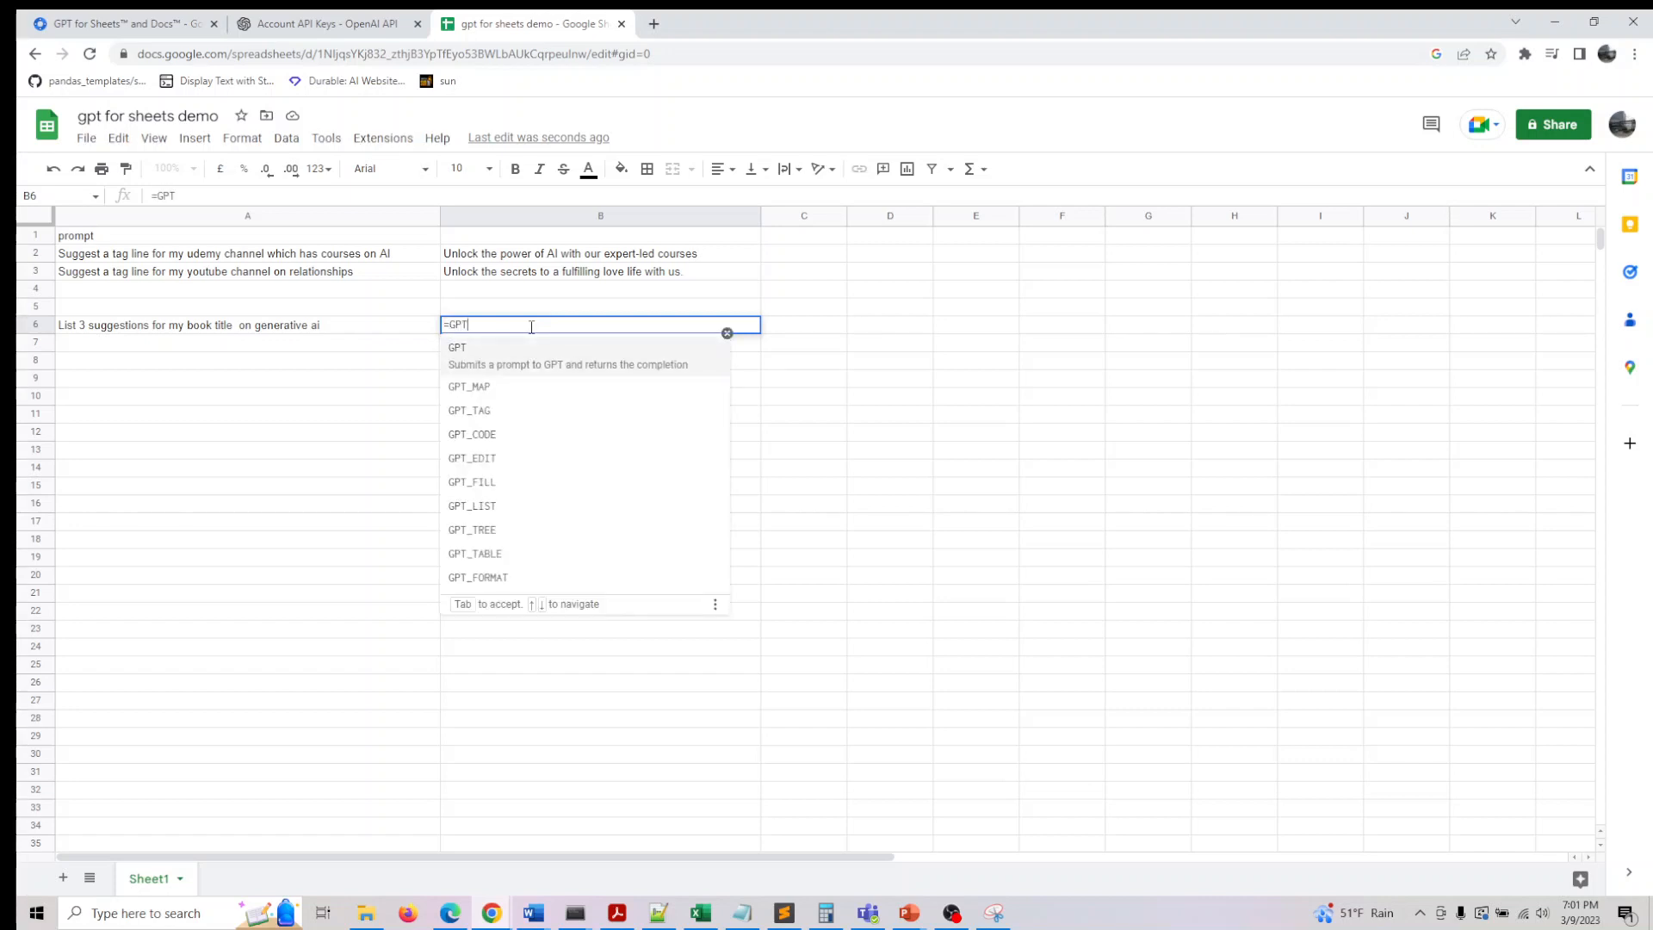
pyautogui.write('_LIST')
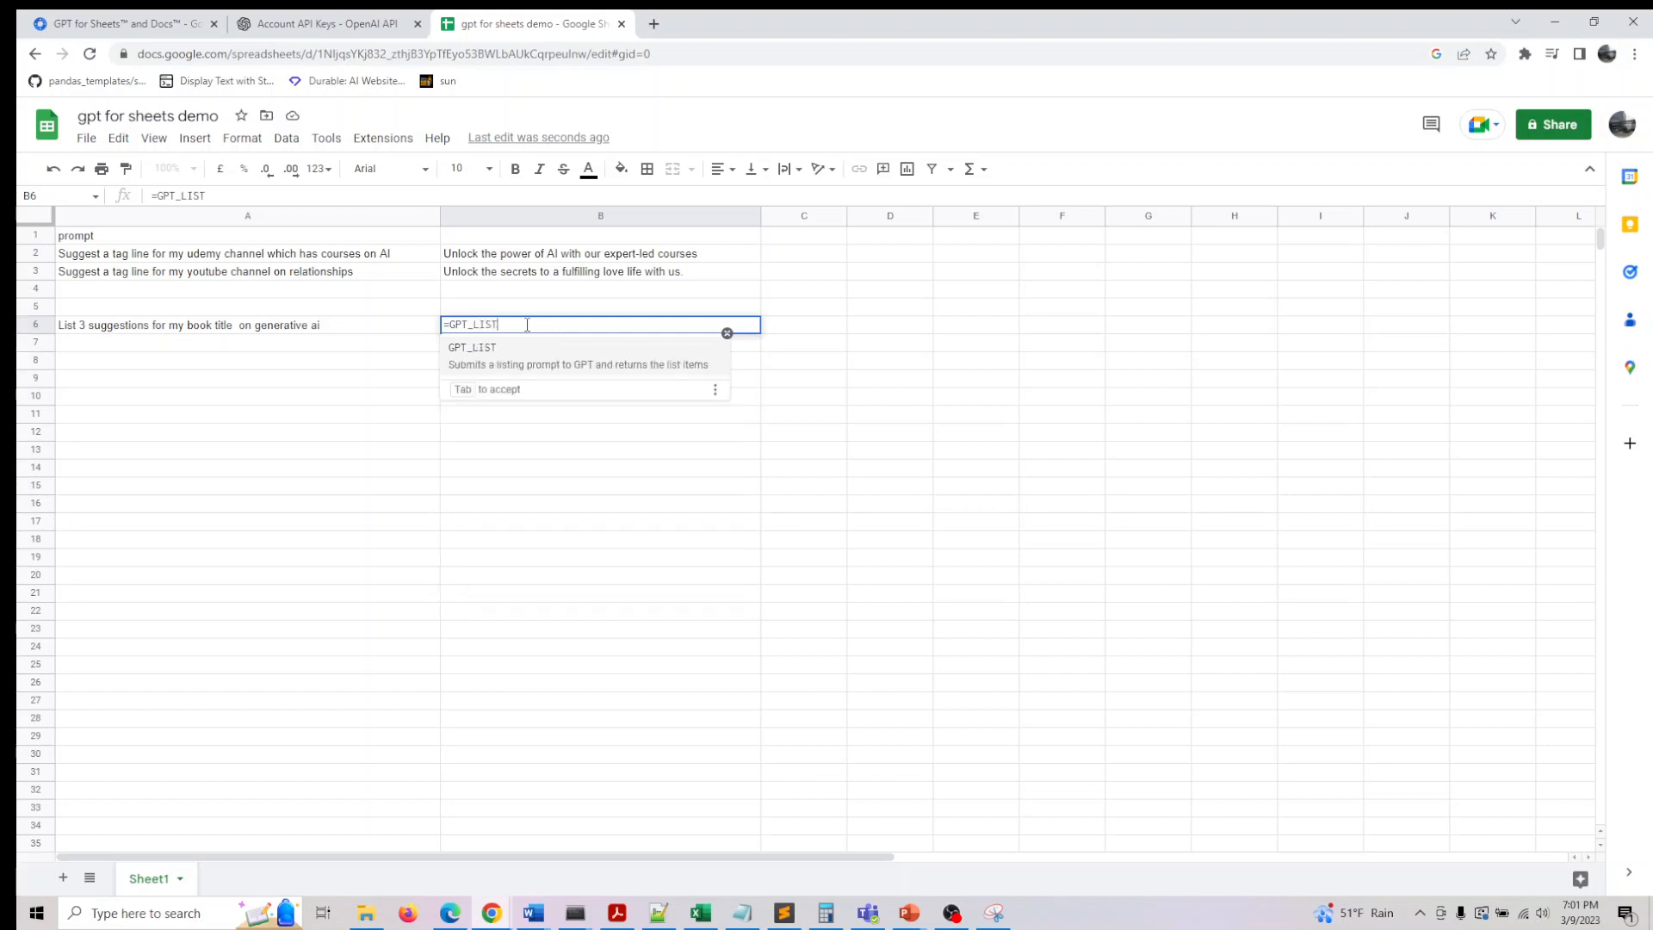
pyautogui.write('(')
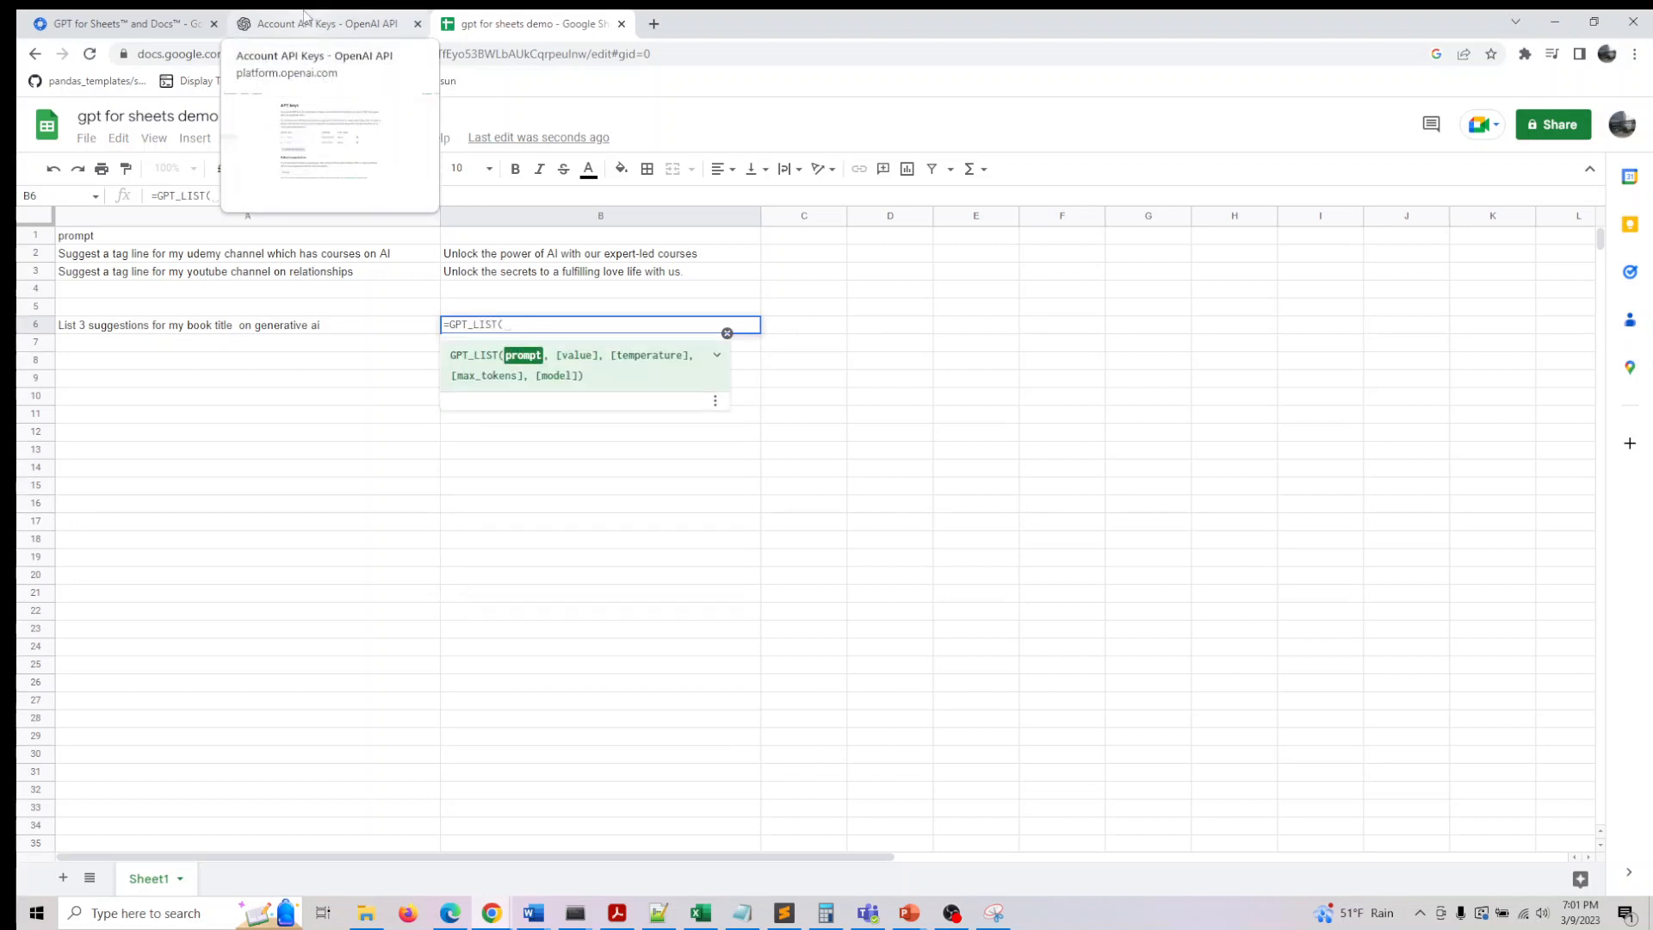
pyautogui.write('A')
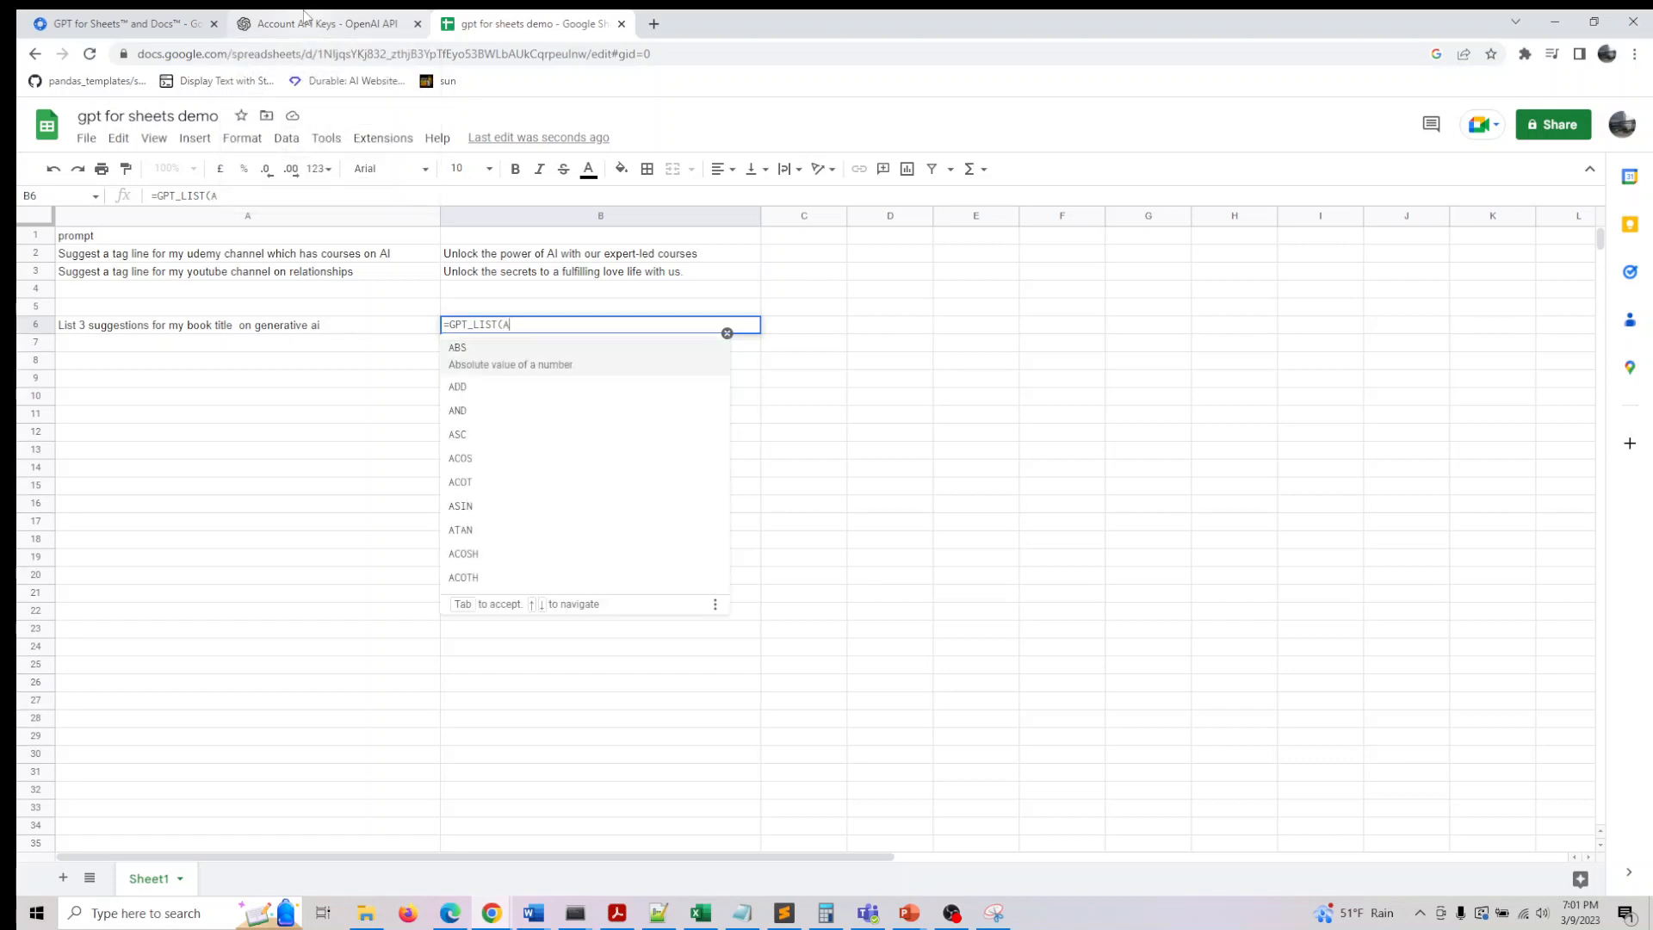
pyautogui.write('6,1)')
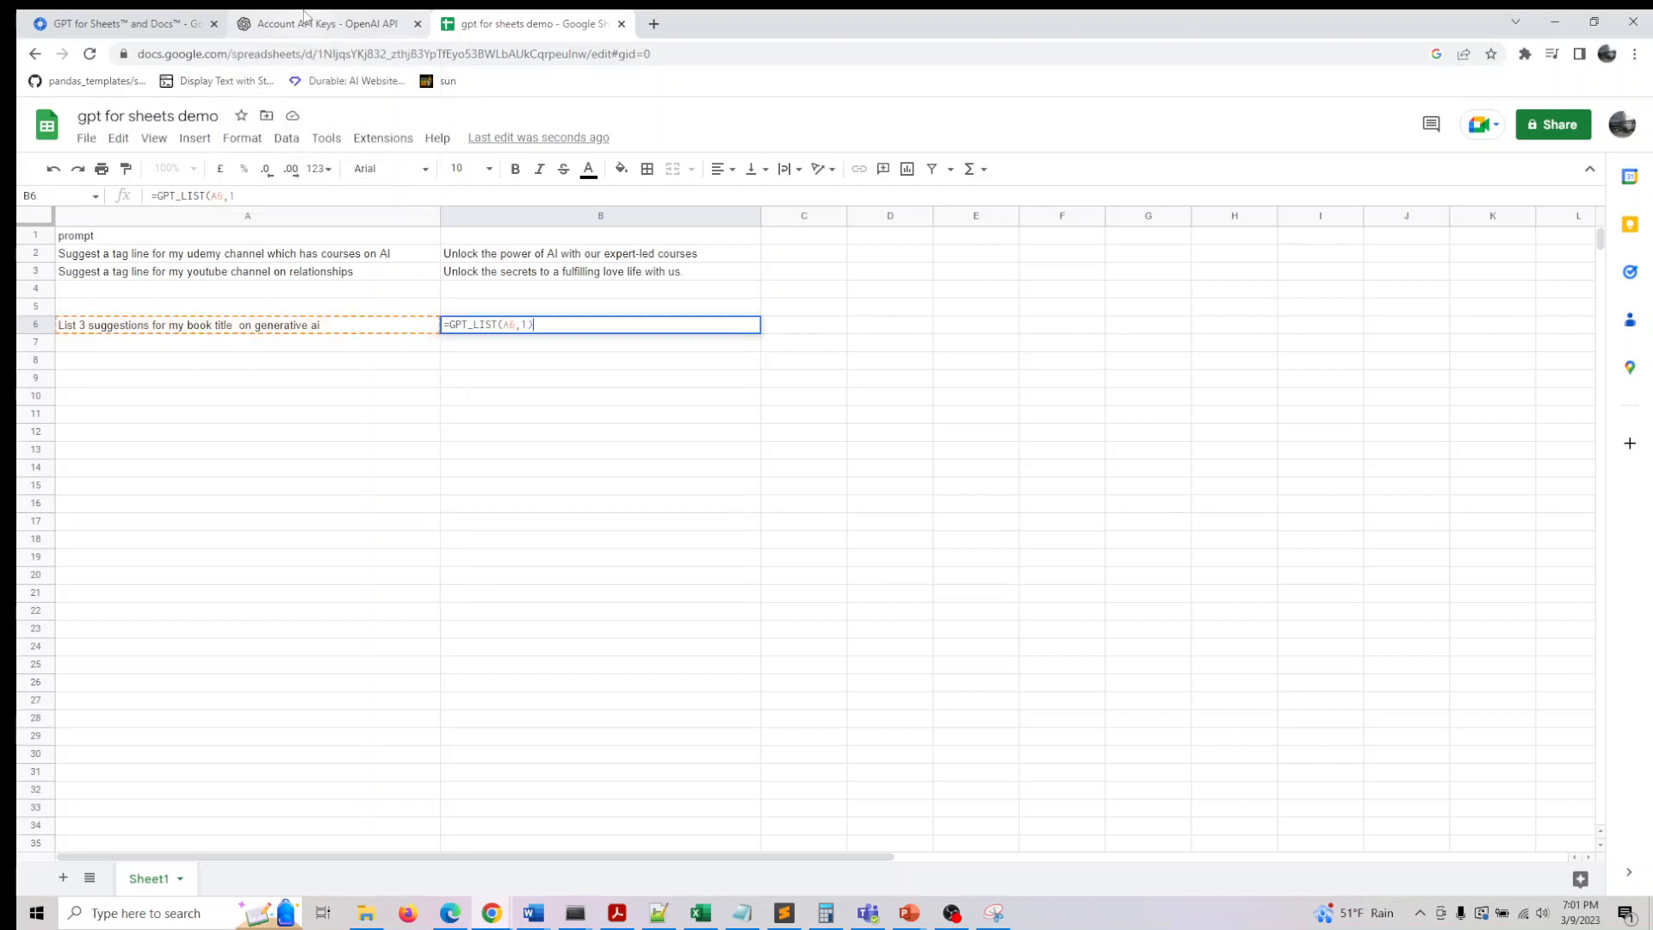
pyautogui.press('Return')
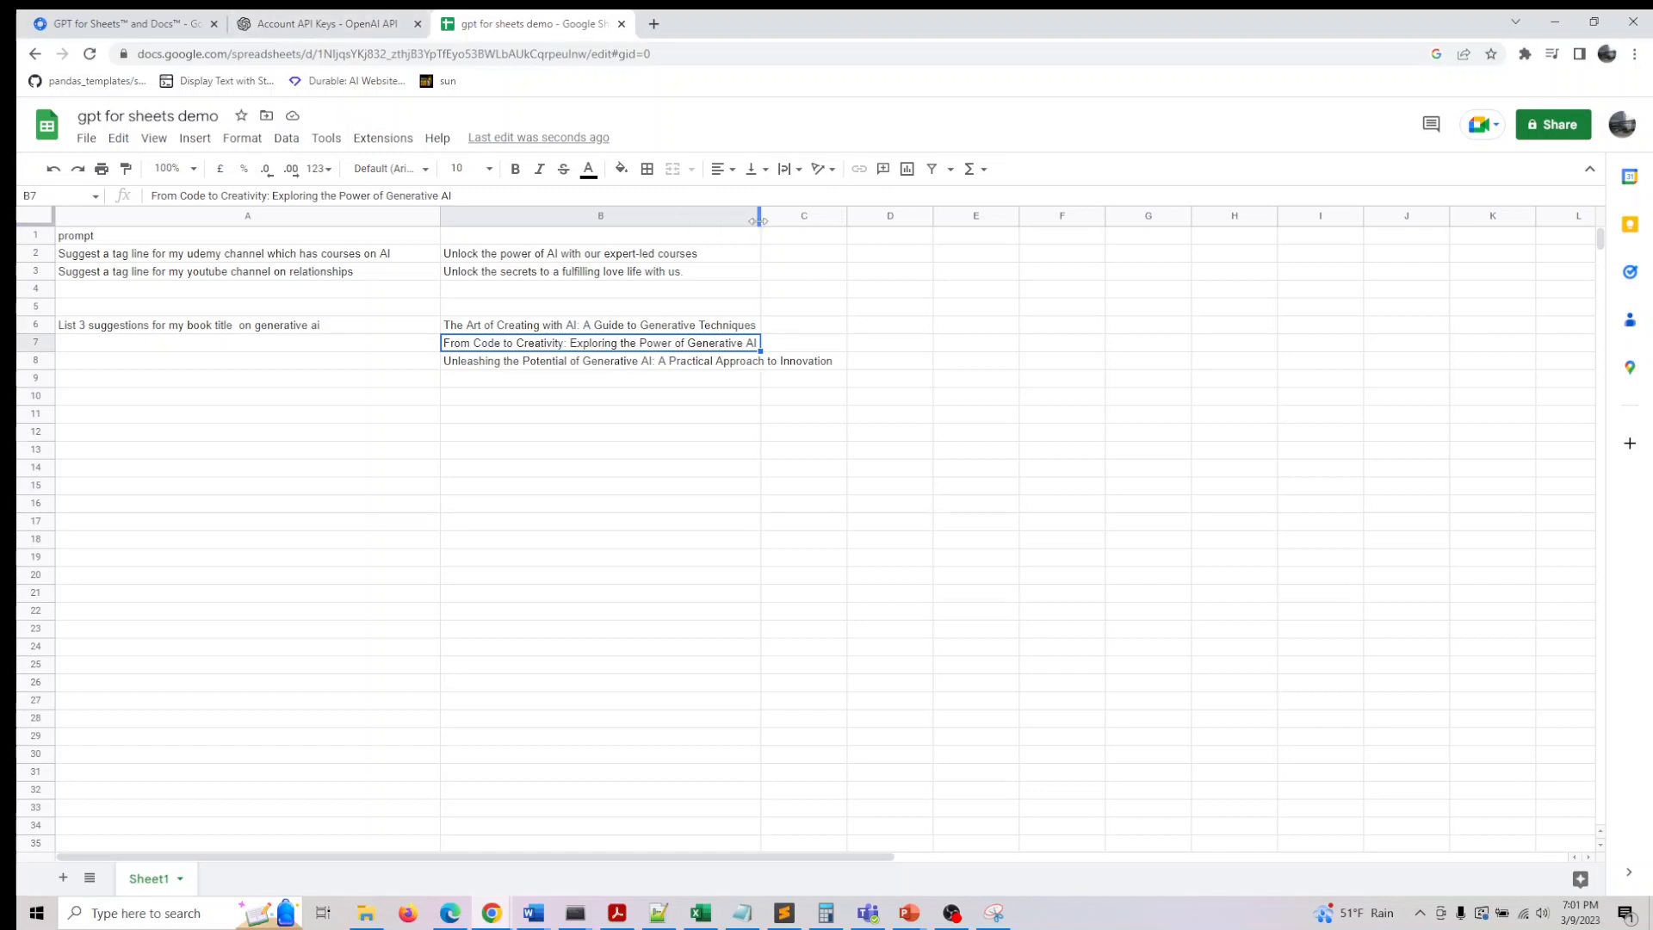
pyautogui.moveTo(760, 217); pyautogui.dragTo(835, 217)
pyautogui.click(738, 468)
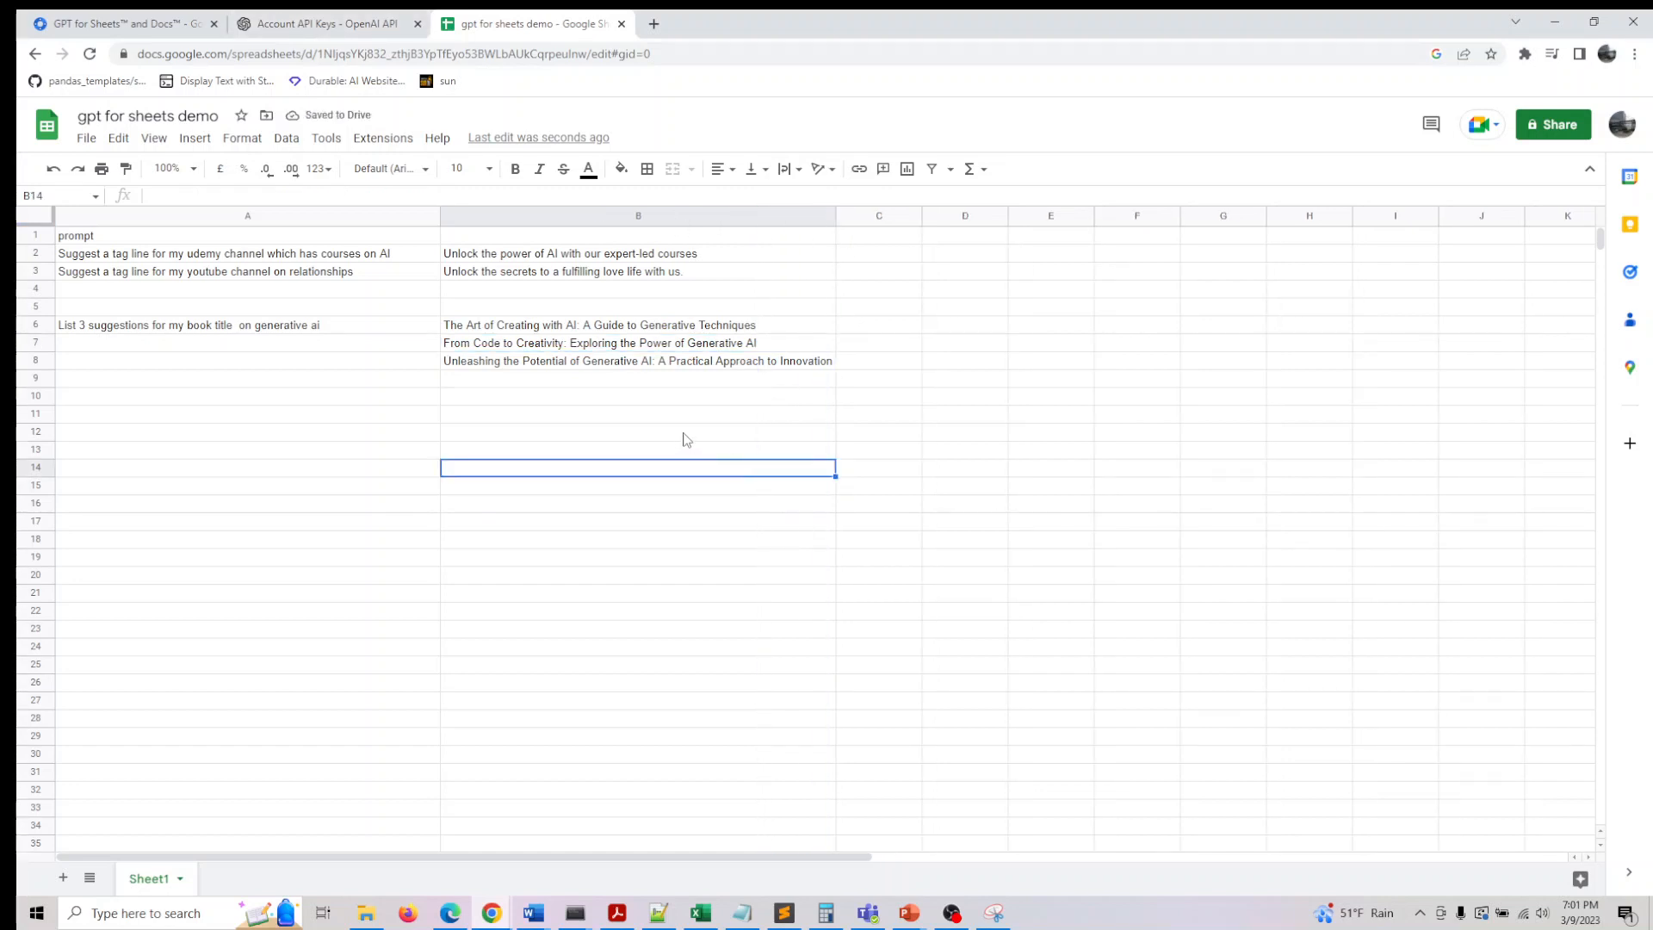
# Switch to the PowerPoint presentation and review the slides from GPT_LIST through GPT_EXTRACT for the function examples.
pyautogui.moveTo(872, 923)
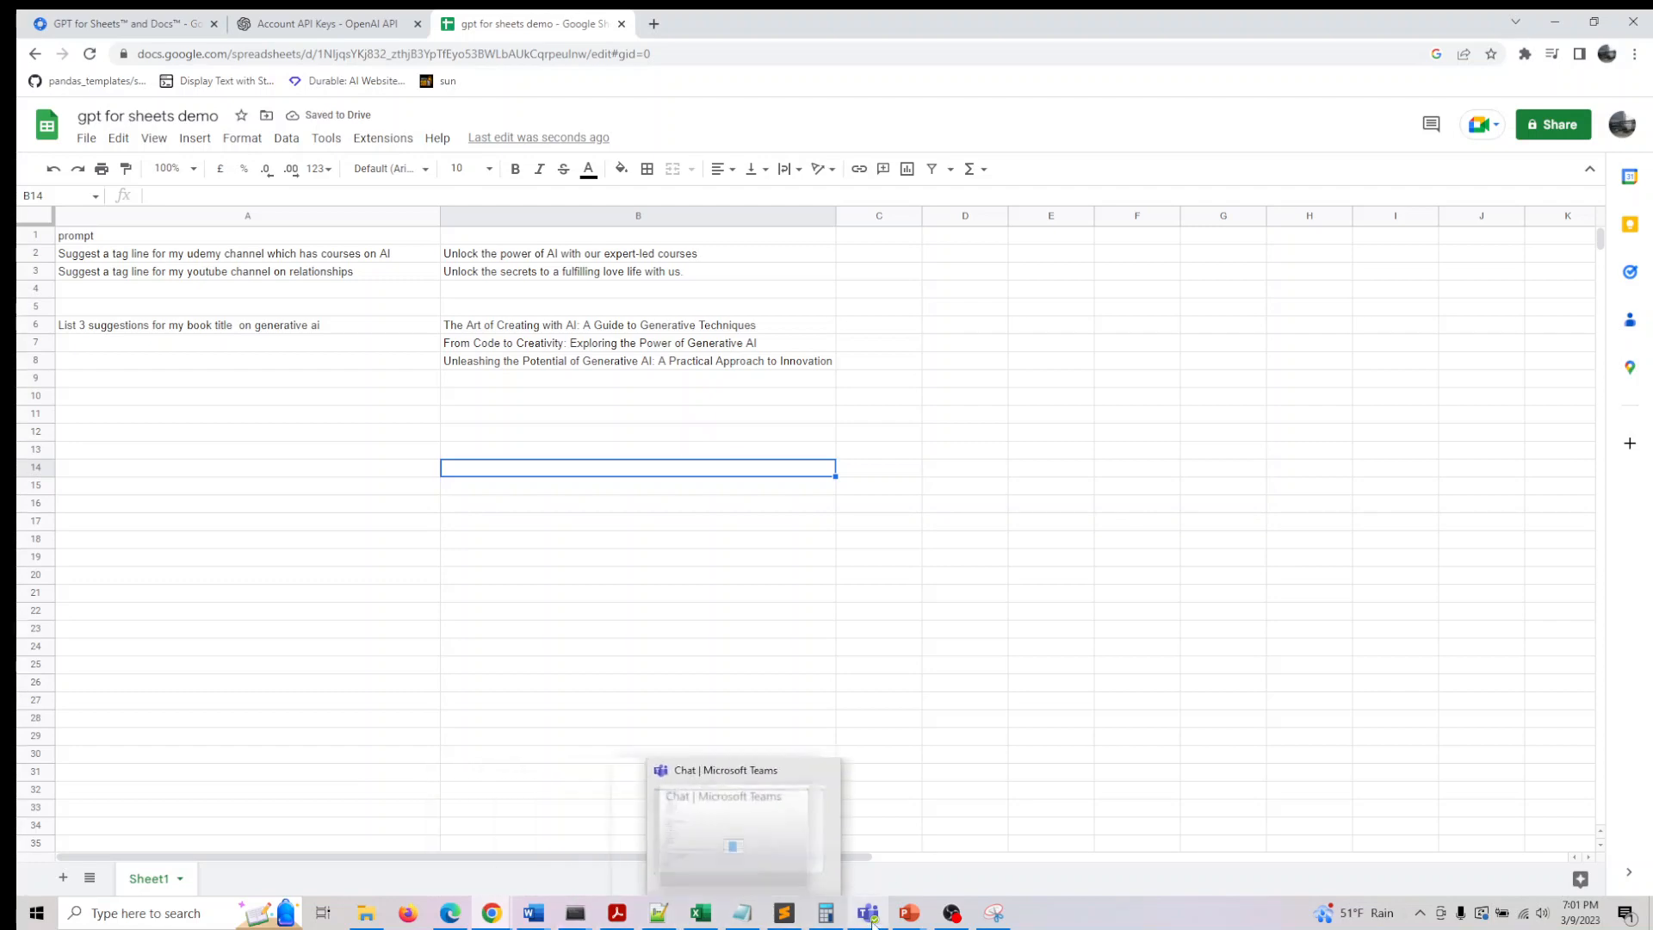
pyautogui.click(1141, 878)
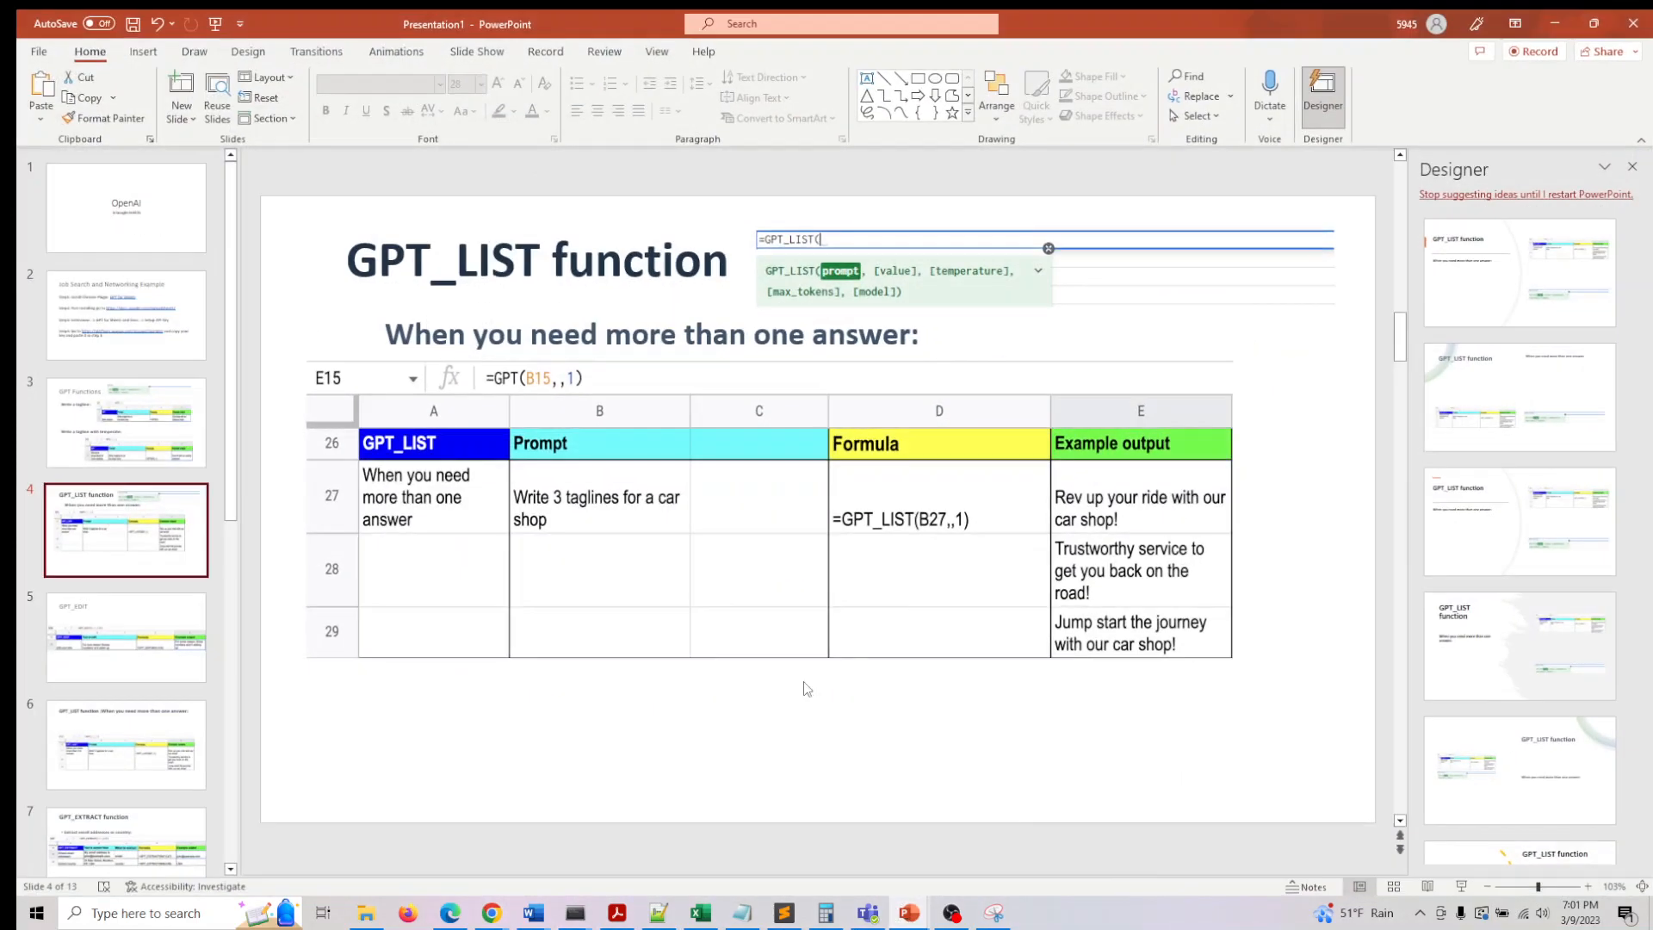
pyautogui.scroll(-1, 805, 687)
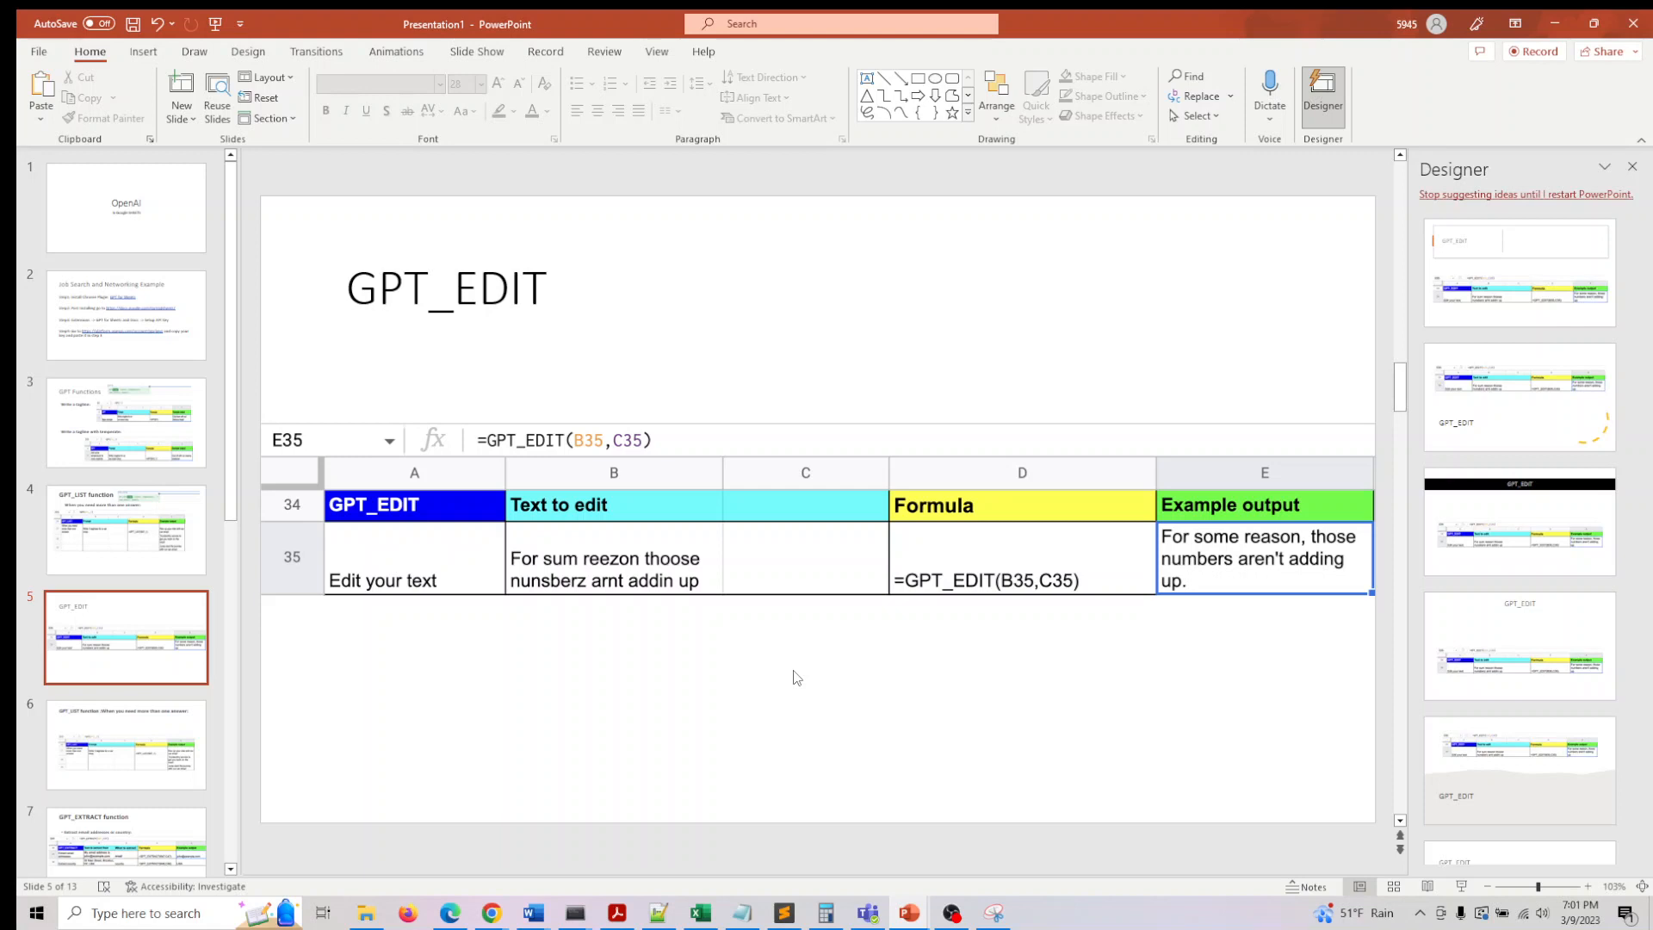
pyautogui.click(145, 737)
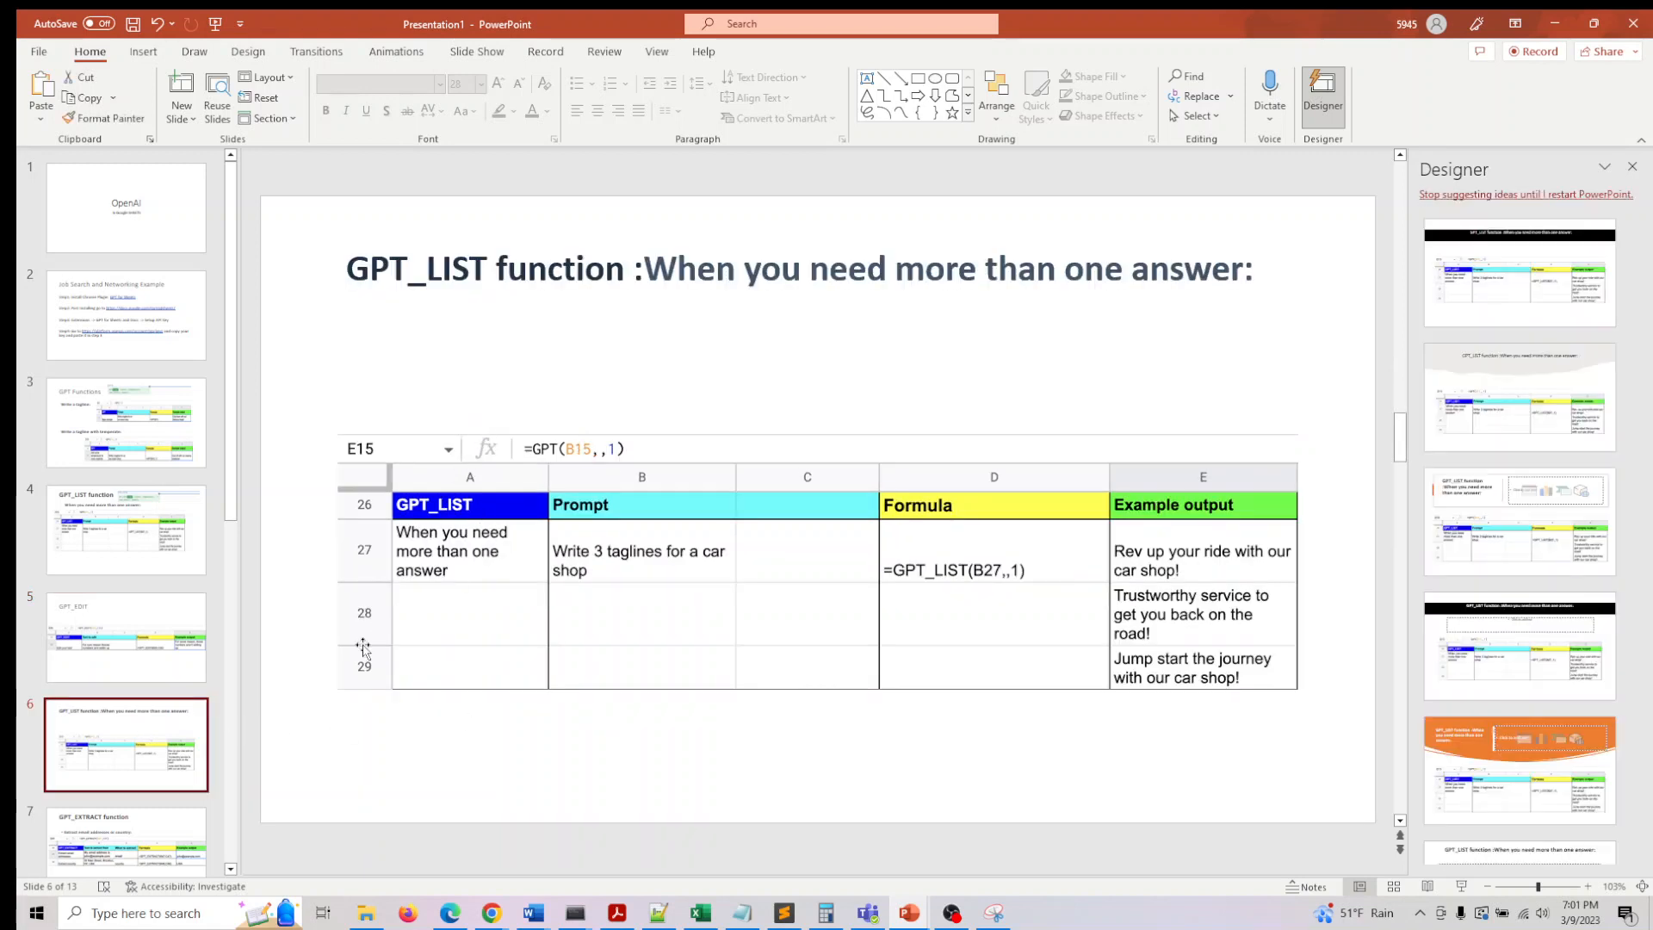
pyautogui.scroll(-1, 430, 568)
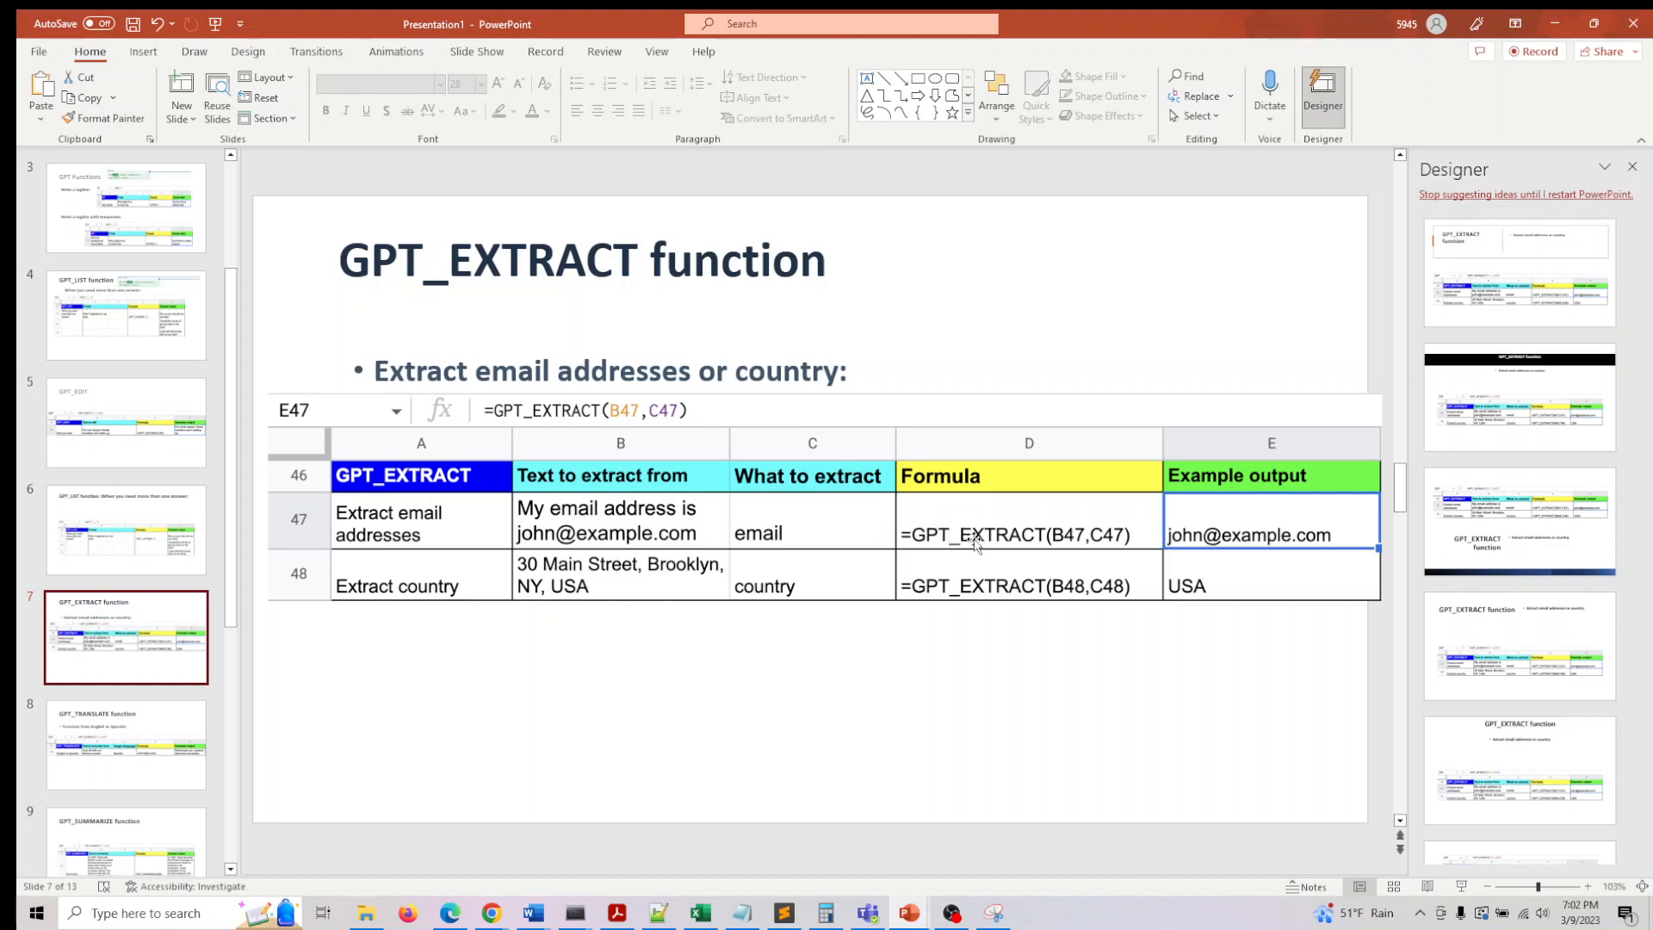
pyautogui.click(1564, 26)
# Enter a sample email address in cell A10 of the spreadsheet.
pyautogui.click(172, 401)
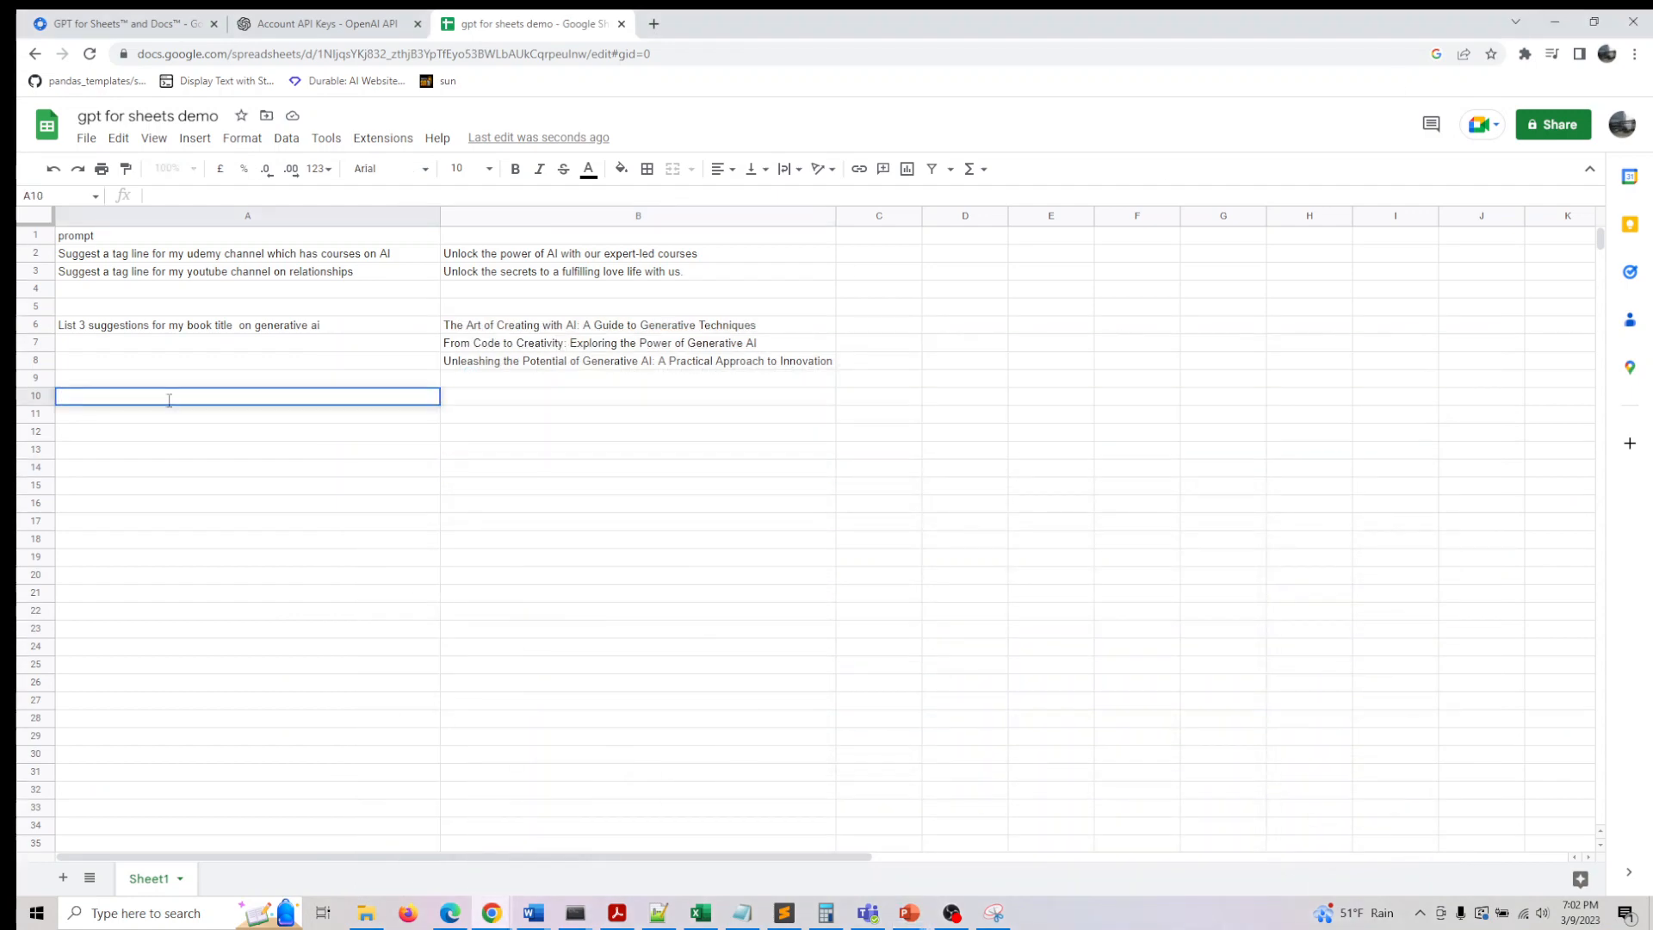
pyautogui.write('fname.')
pyautogui.write('.name')
pyautogui.write('@')
pyautogui.write('l')
pyautogui.write('gmail.com')
pyautogui.press('Tab')
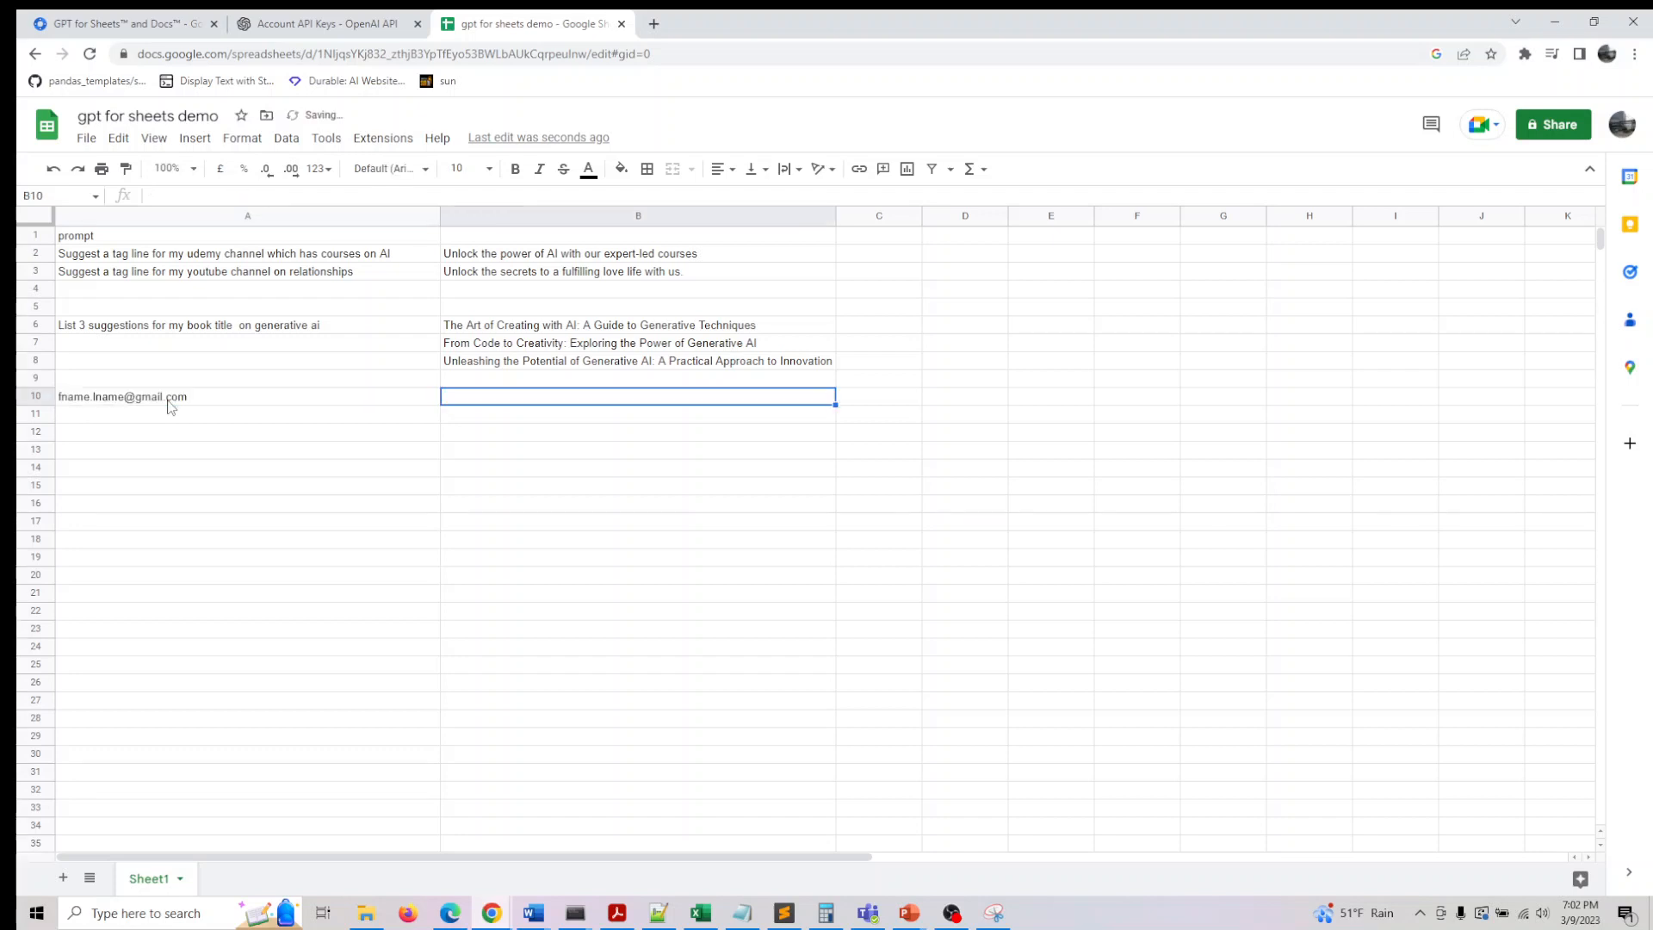
# Enter the formula =GPT_EXTRACT(A10,B10) in cell B10.
pyautogui.write('=')
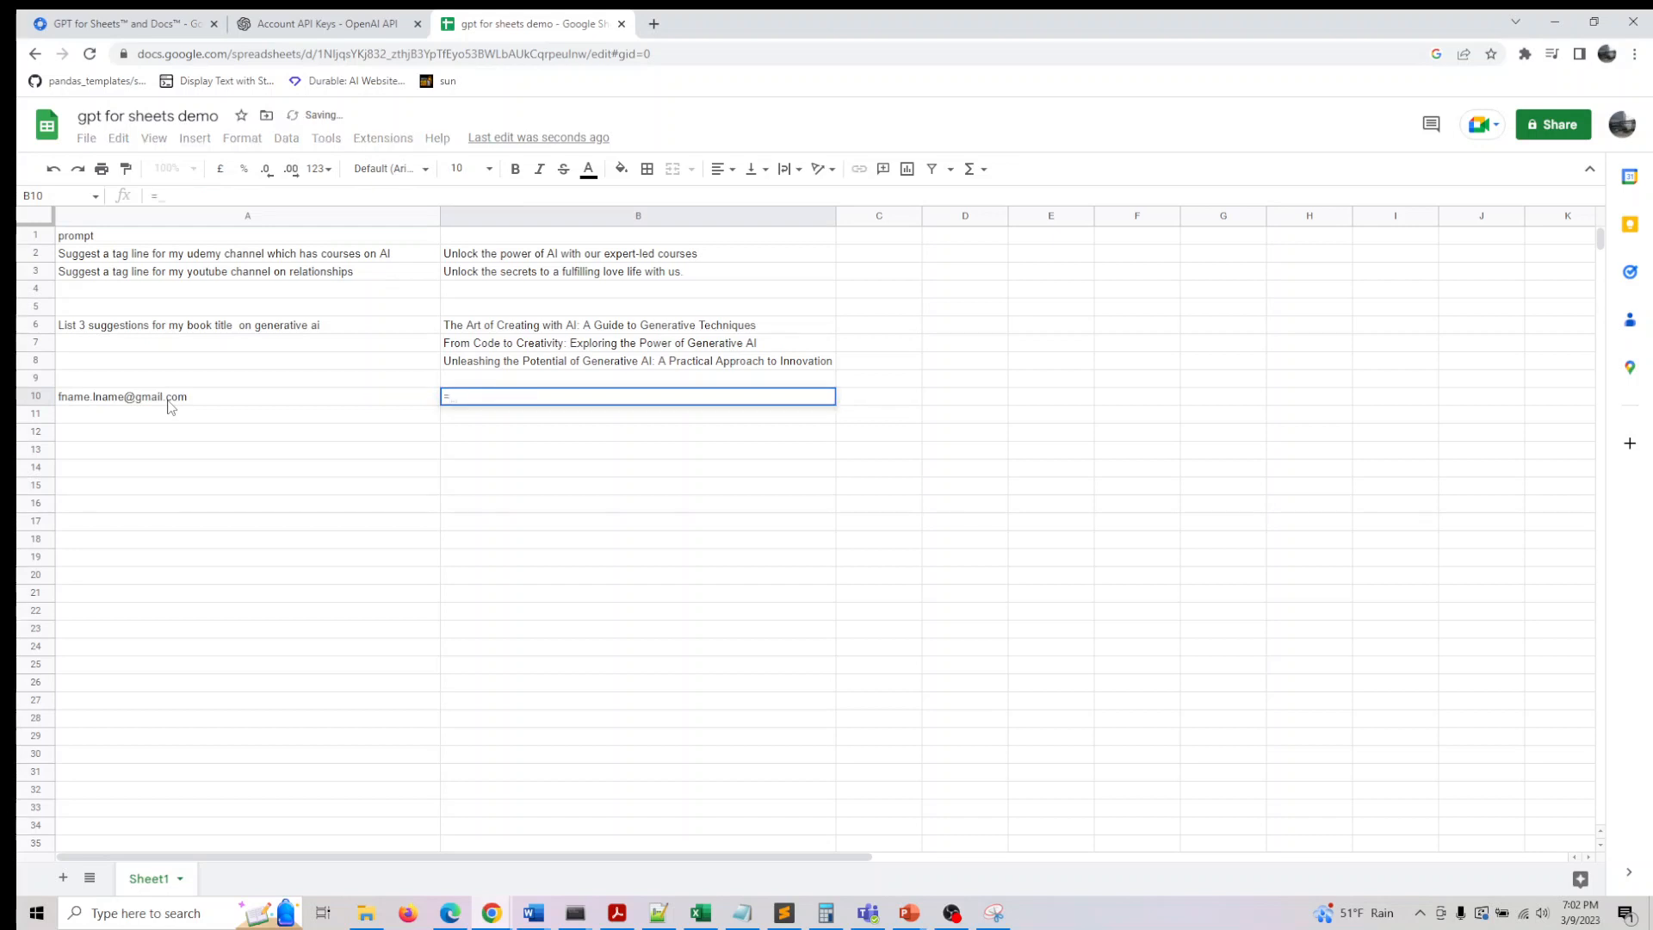
pyautogui.write('GPT_E')
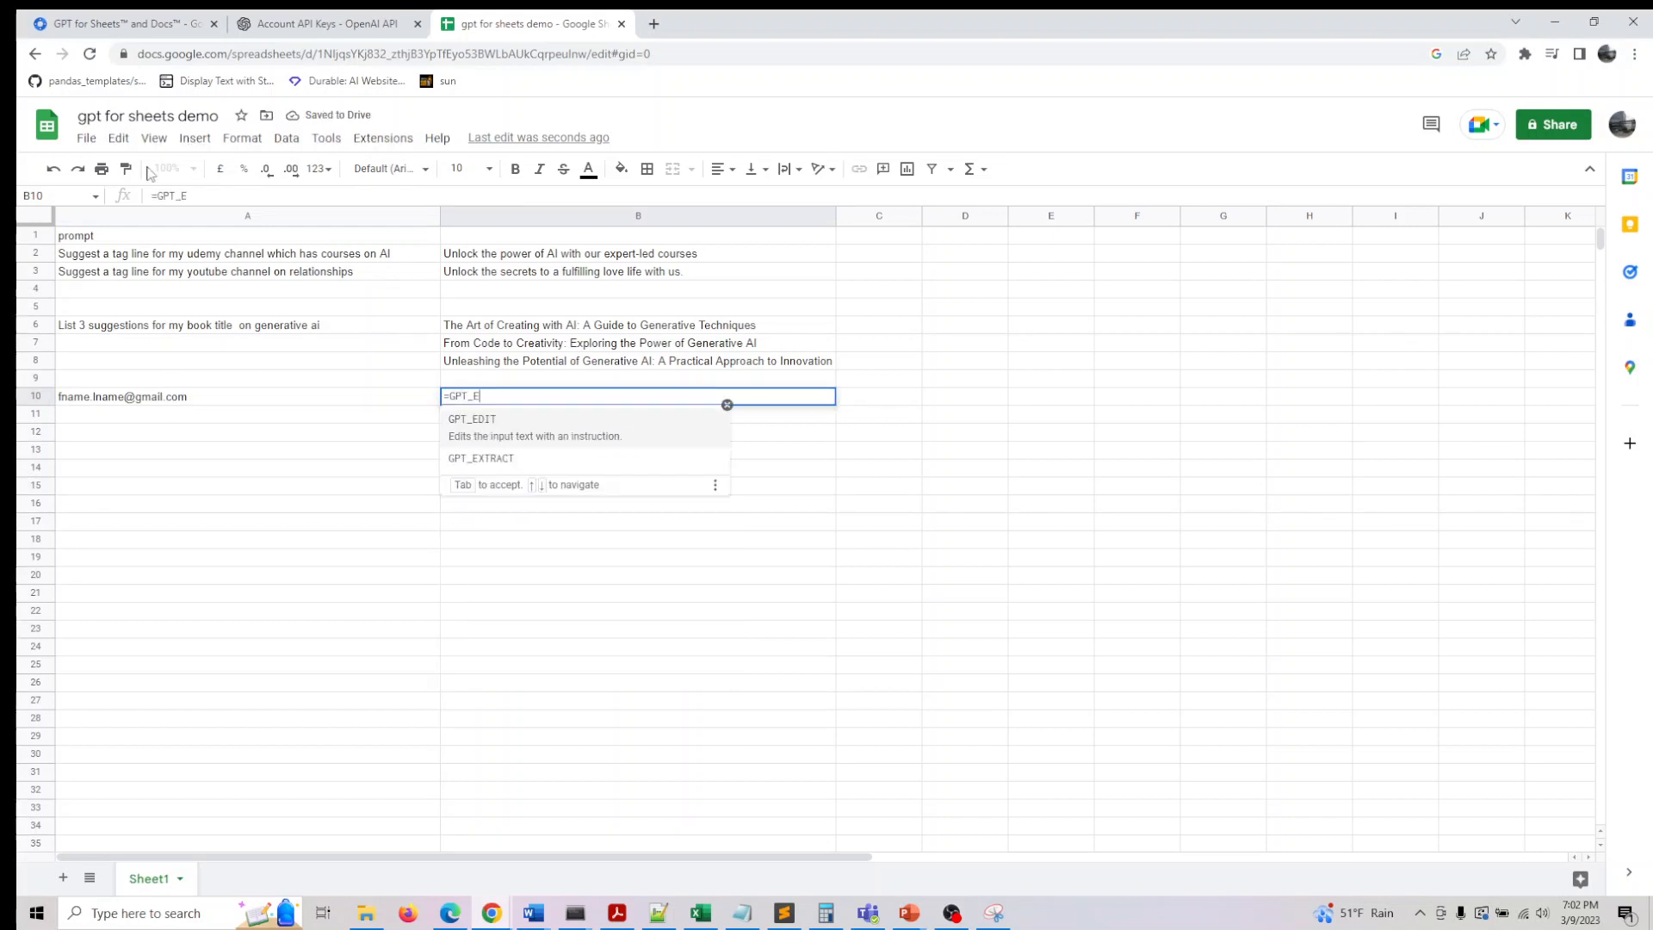
pyautogui.press('Down')
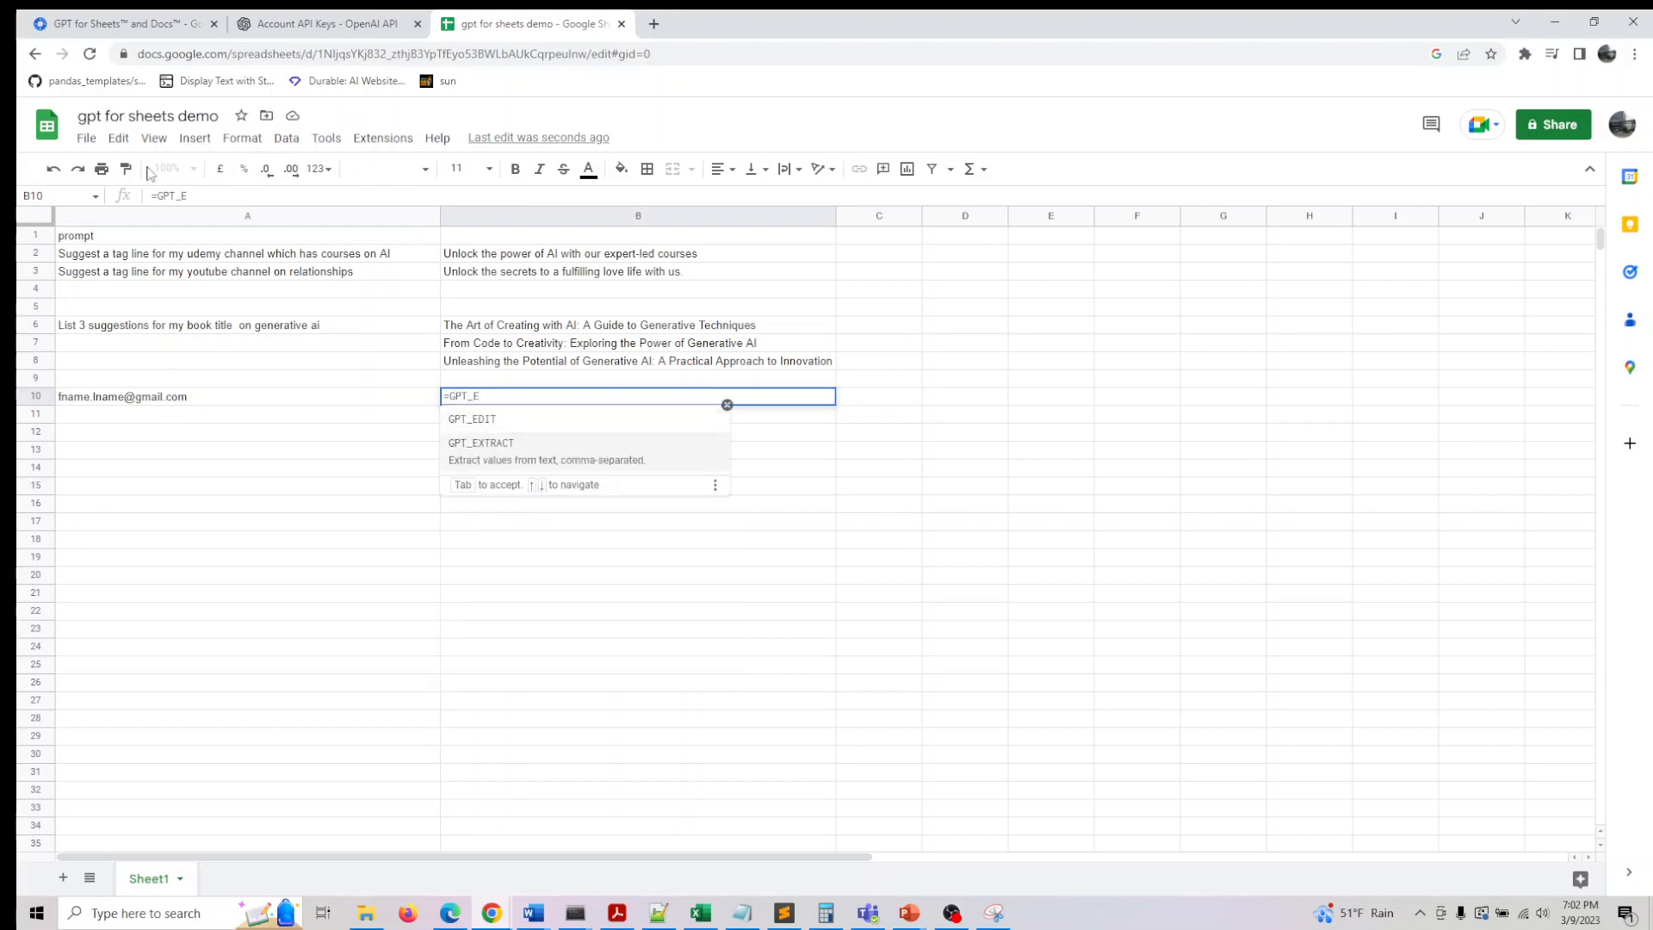
pyautogui.press('Tab')
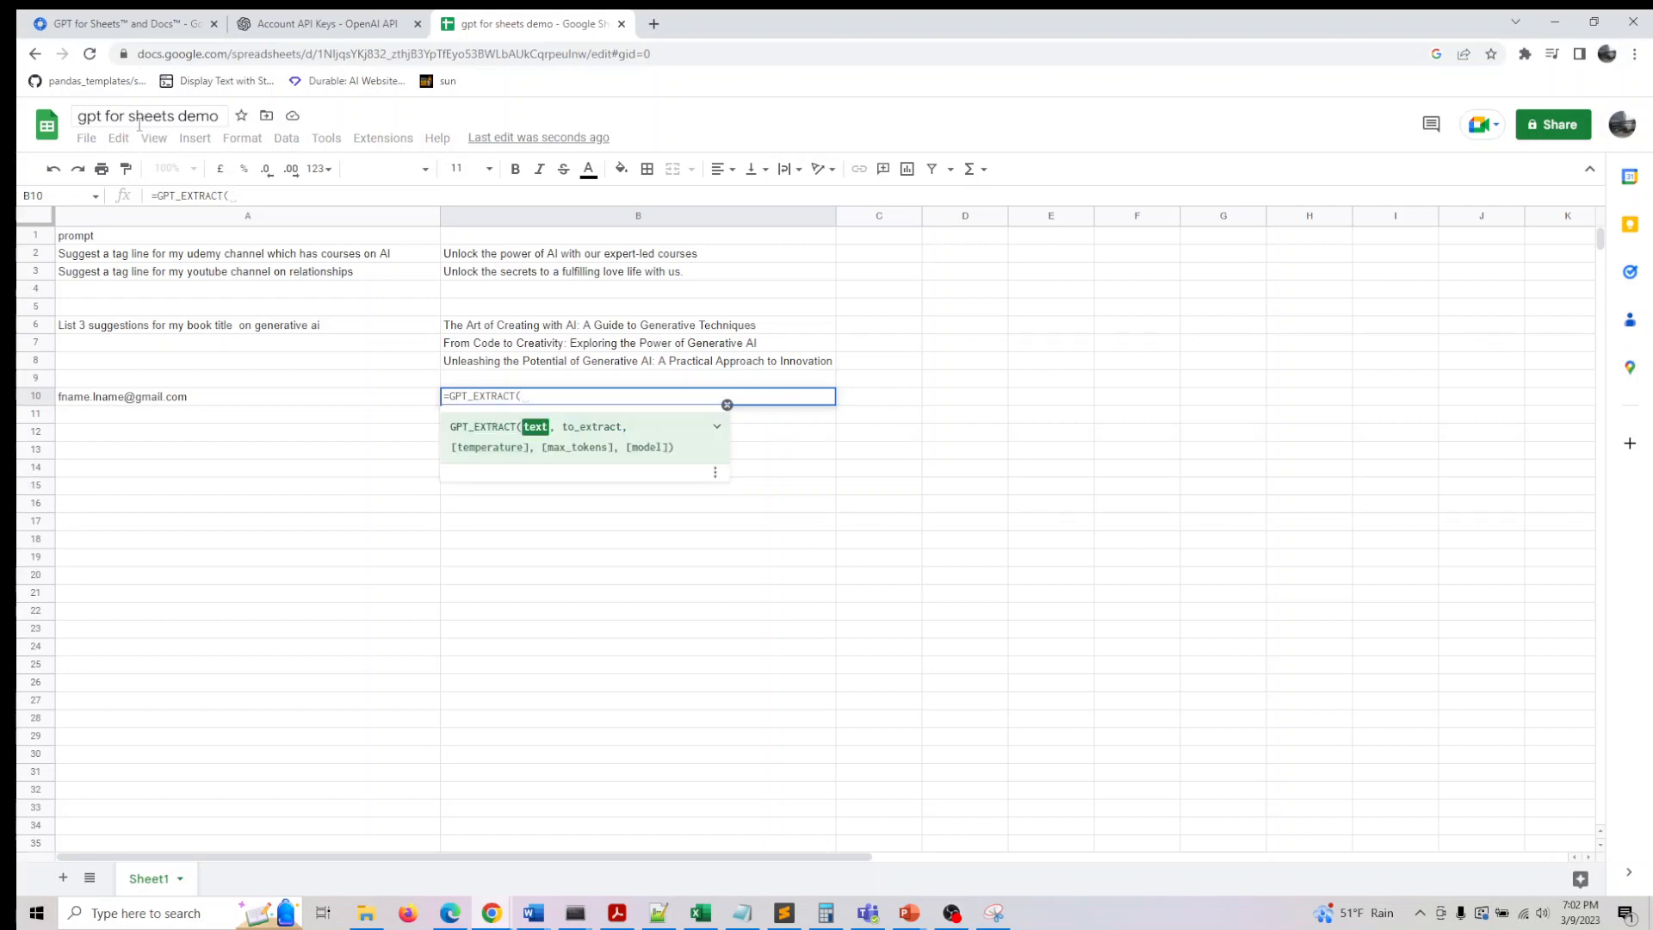
pyautogui.write('A10,')
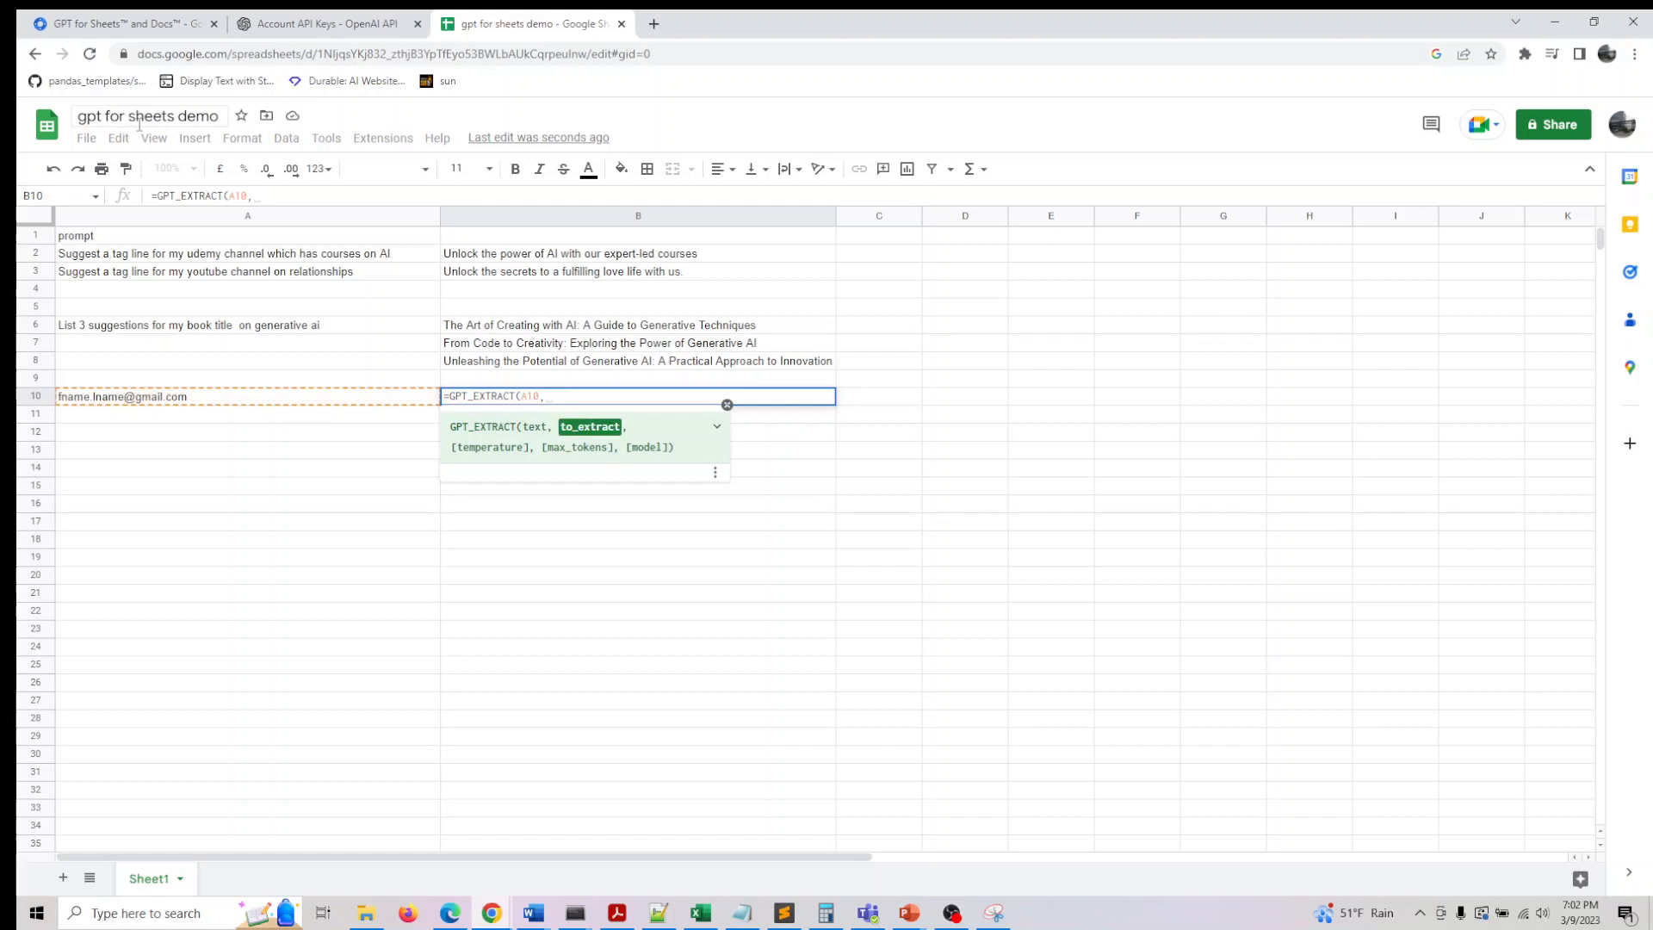
pyautogui.write('B10)')
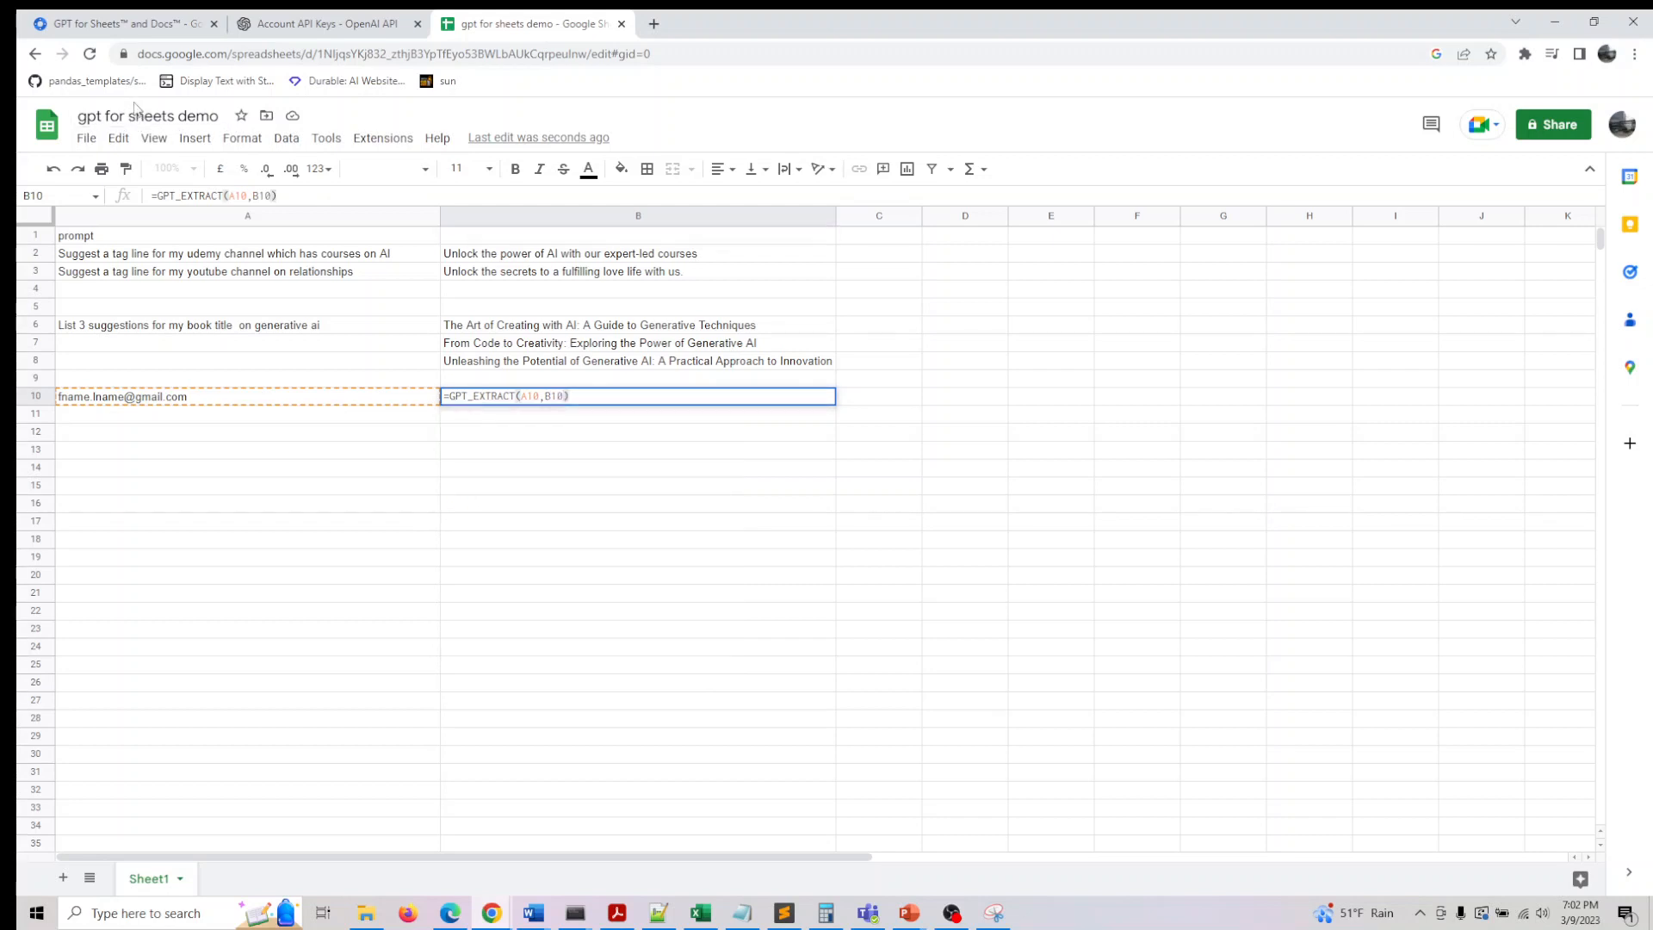
pyautogui.press('Return')
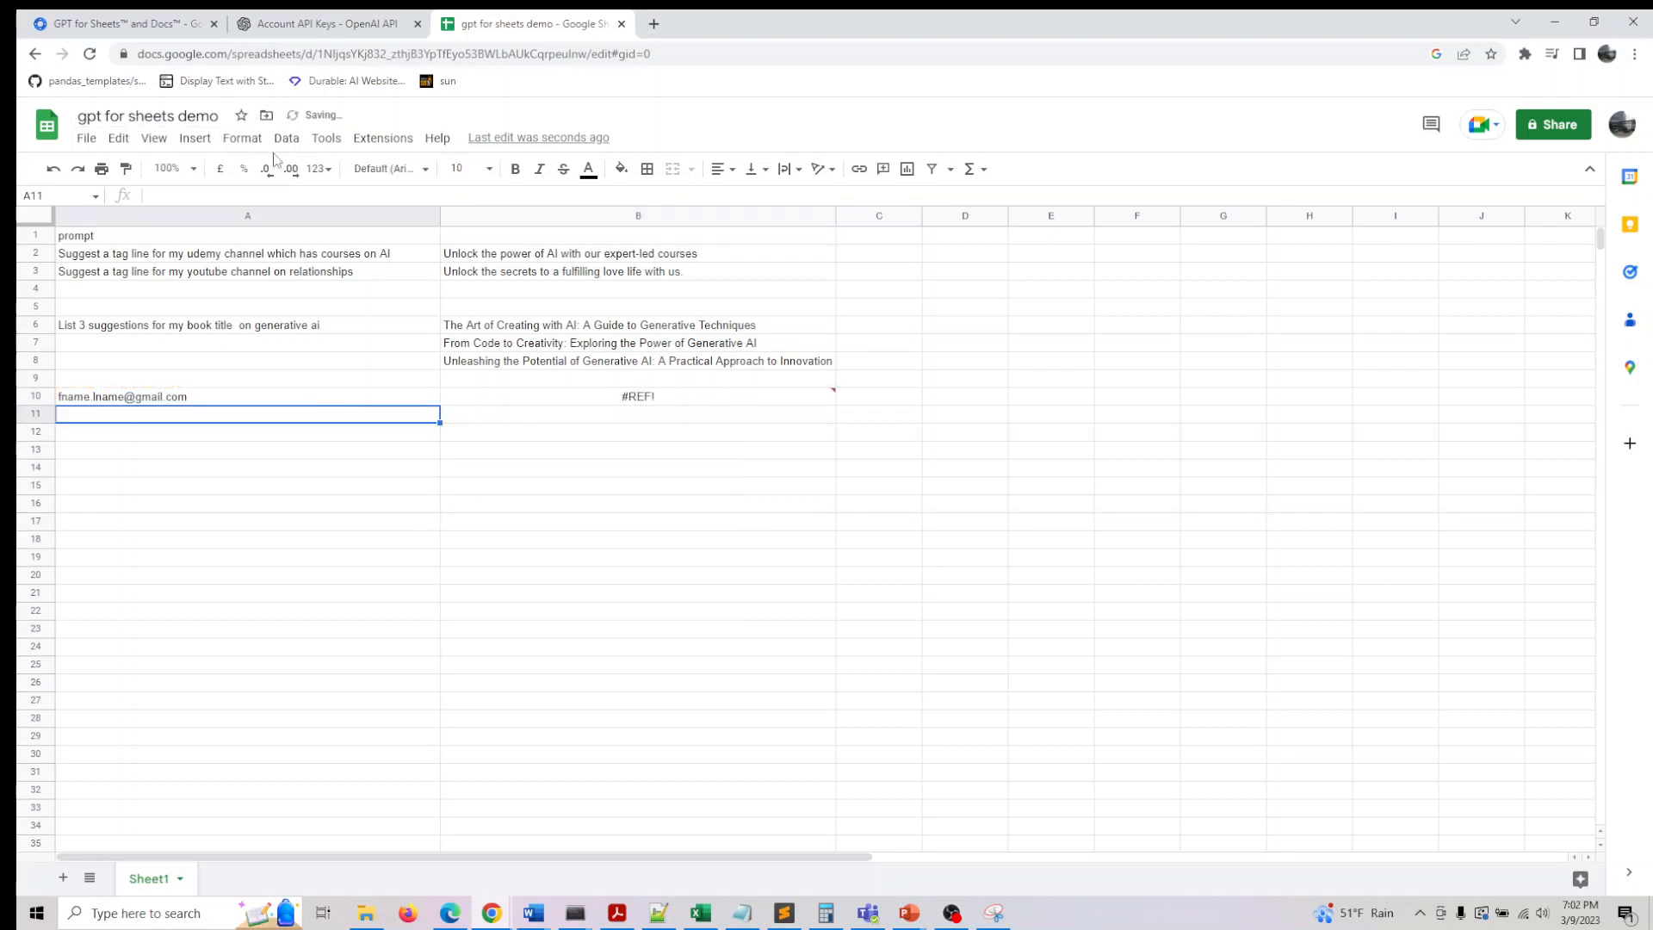
# Change the formula in cell B10 to =GPT_EXTRACT(A10).
pyautogui.doubleClick(529, 401)
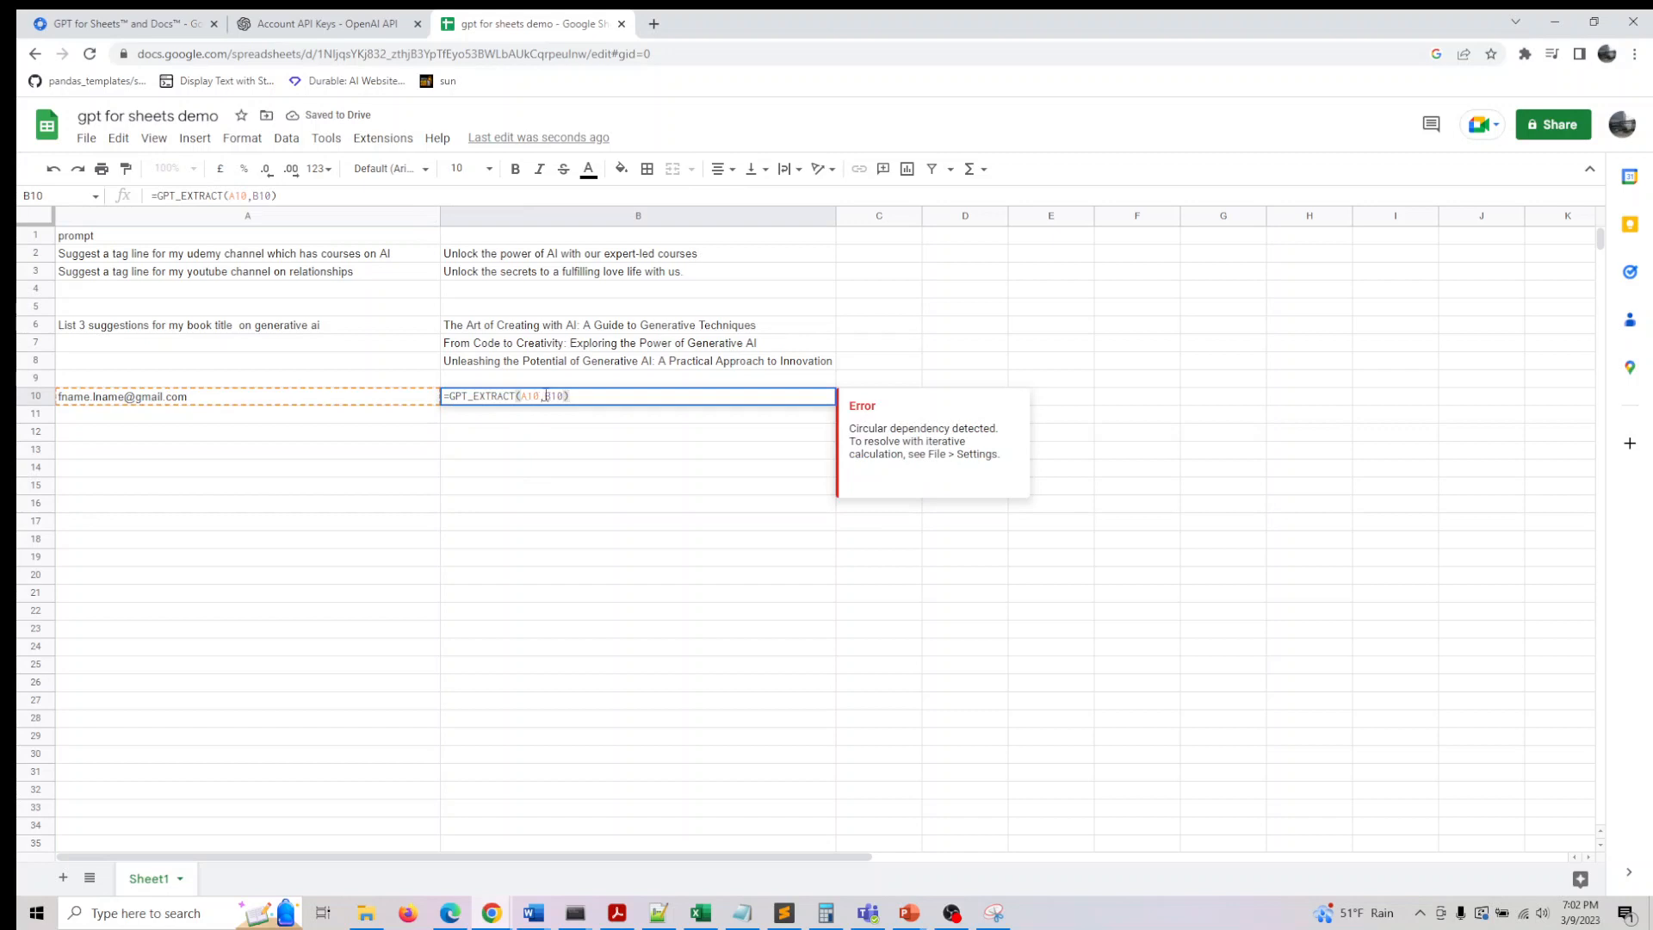
pyautogui.moveTo(545, 396); pyautogui.dragTo(567, 397)
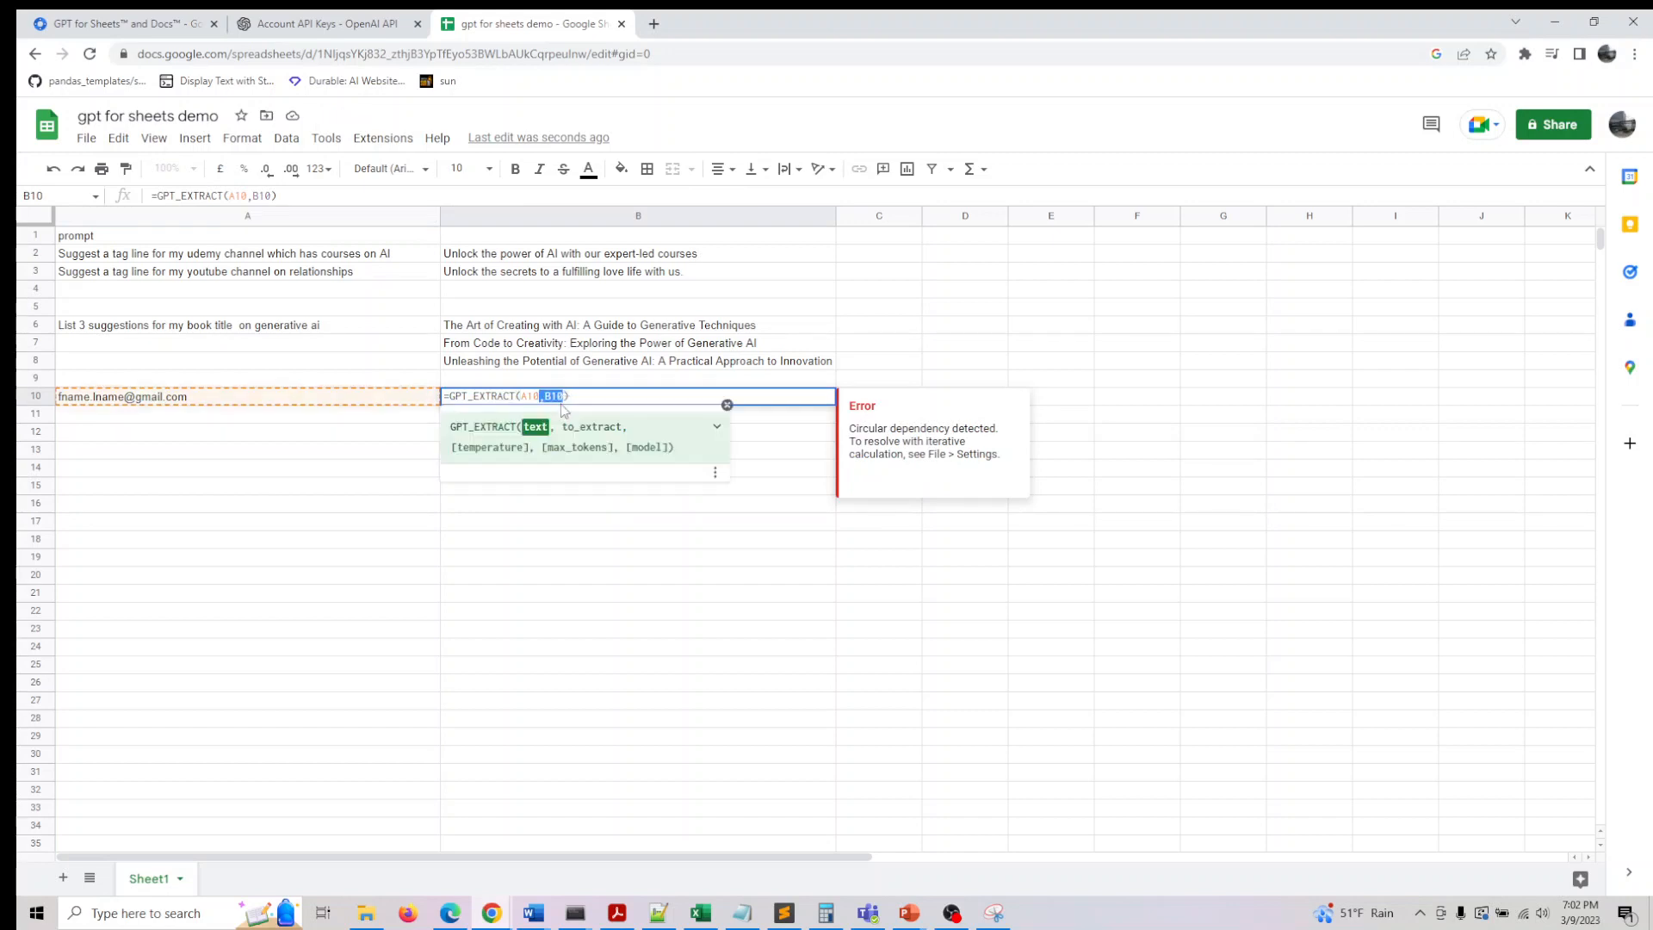
pyautogui.press('BackSpace')
pyautogui.press('BackSpace')
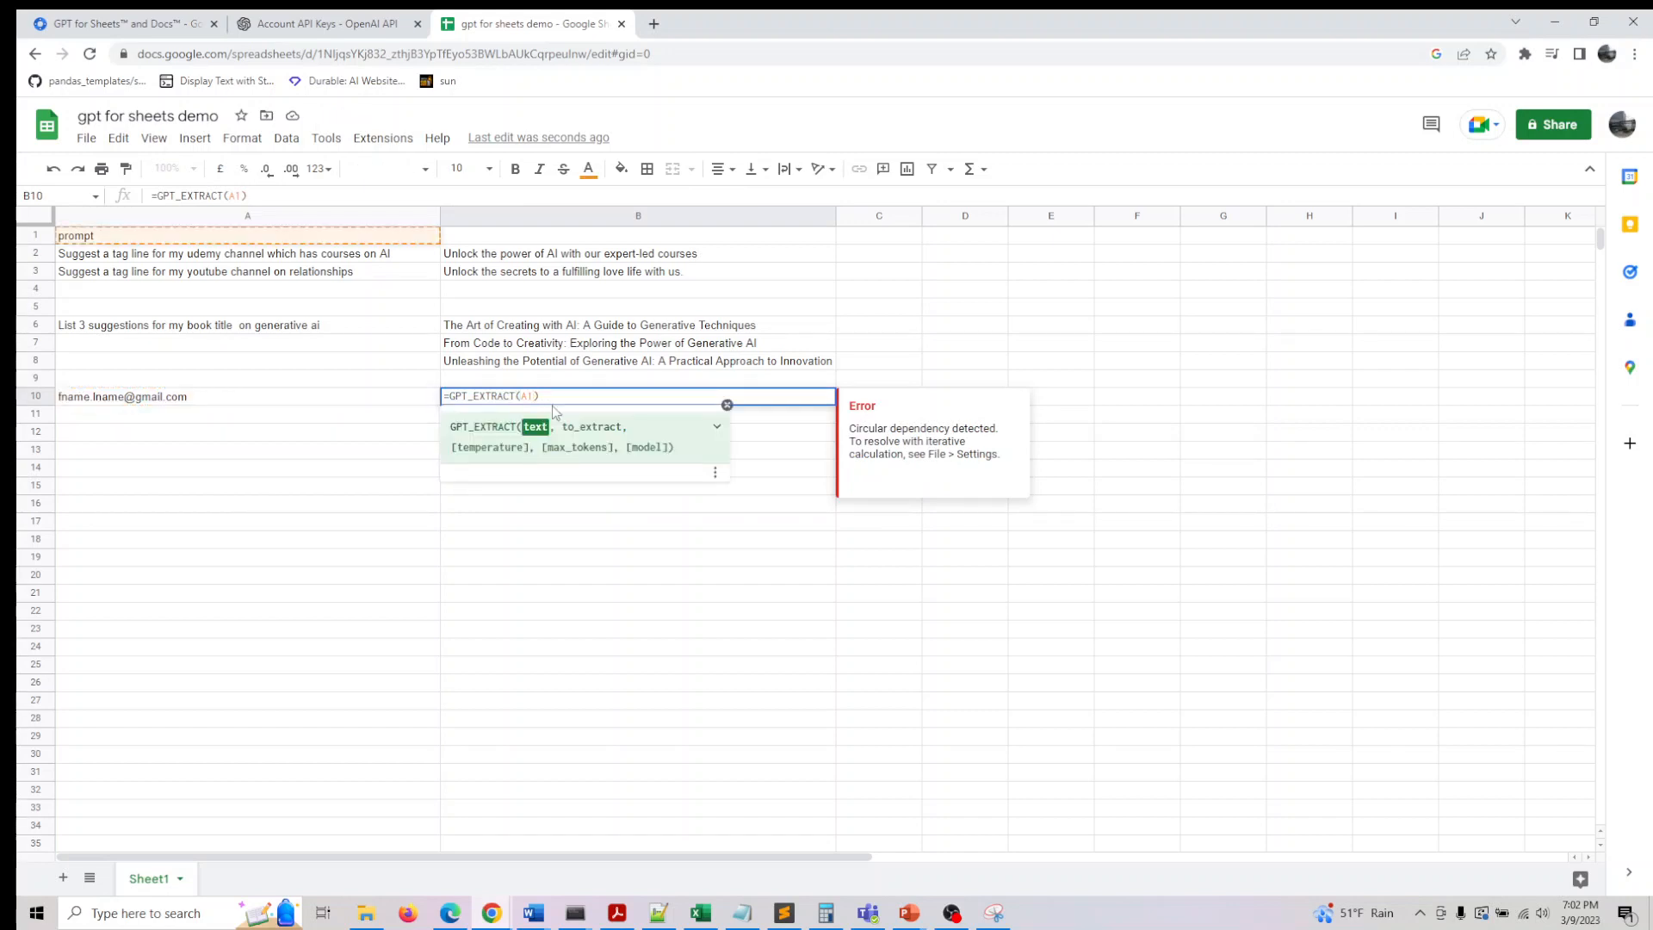
pyautogui.write('0')
pyautogui.press('Return')
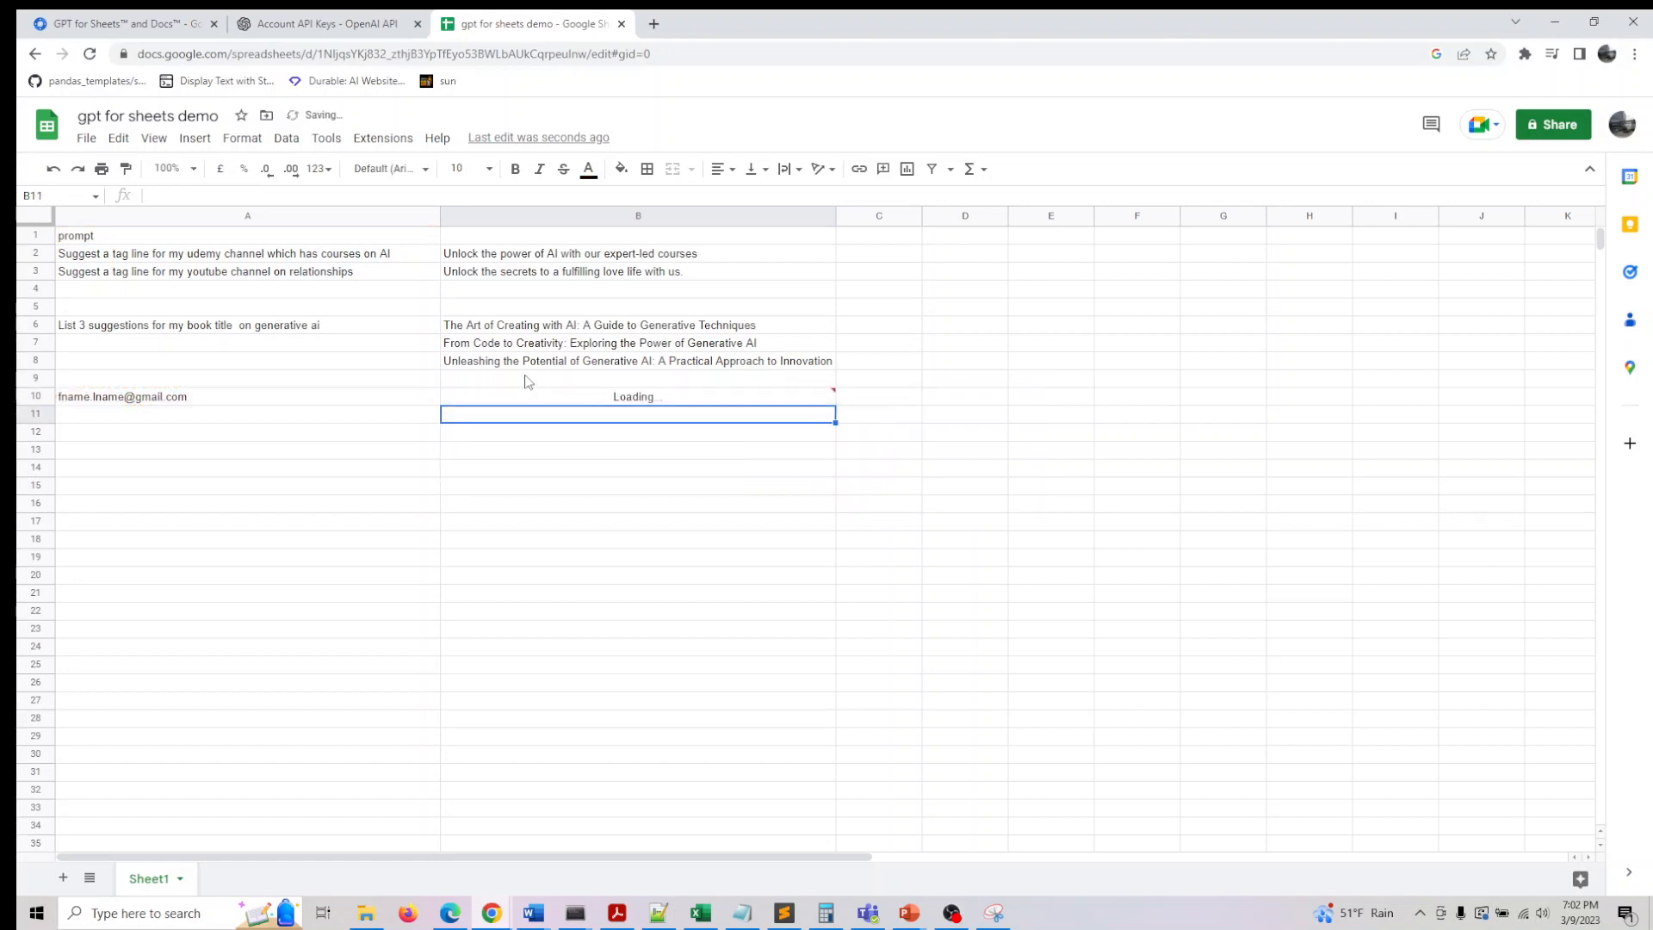
# Switch to the PowerPoint presentation and check which arguments the GPT_EXTRACT example uses.
pyautogui.doubleClick(586, 397)
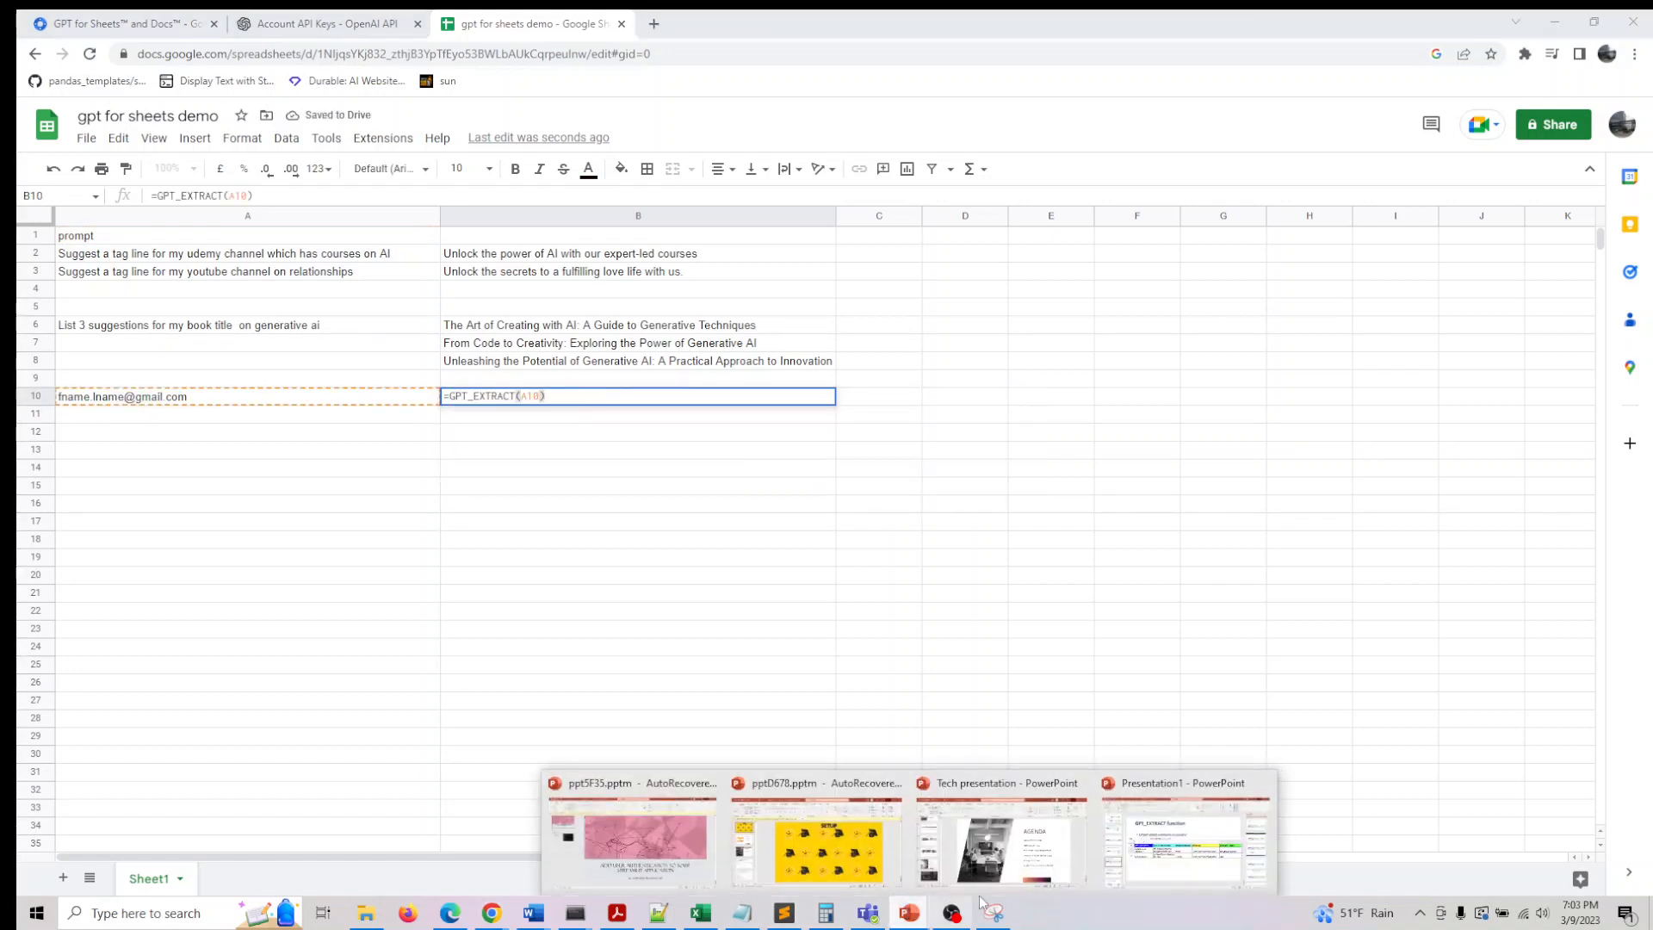
pyautogui.click(1184, 863)
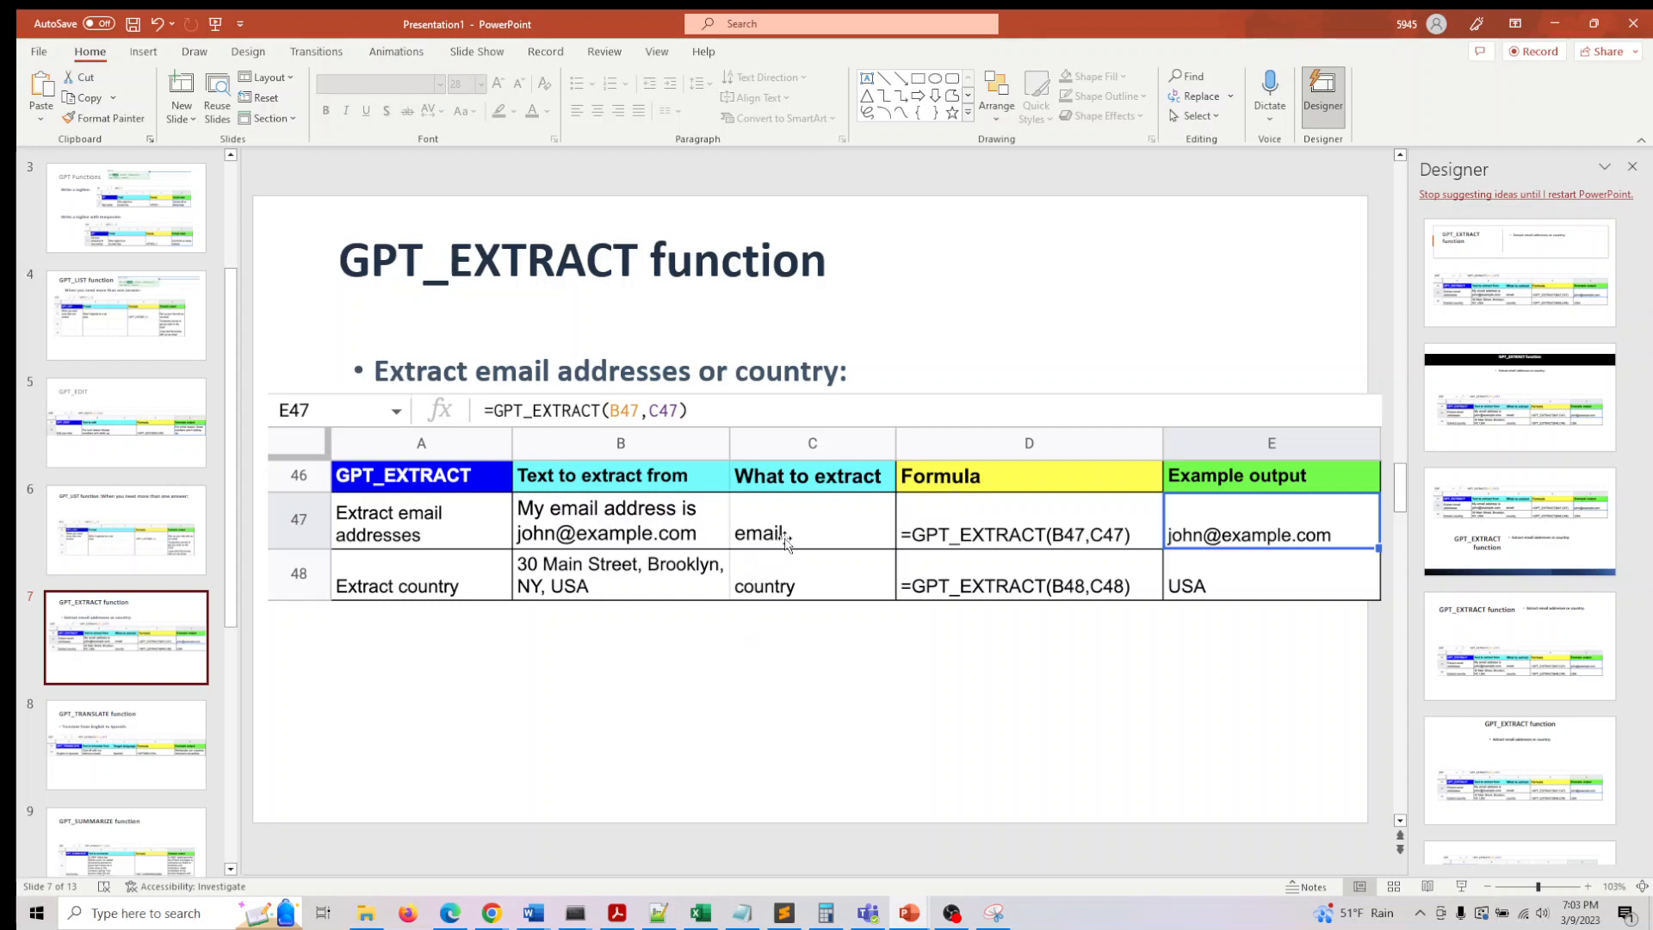
pyautogui.click(1557, 24)
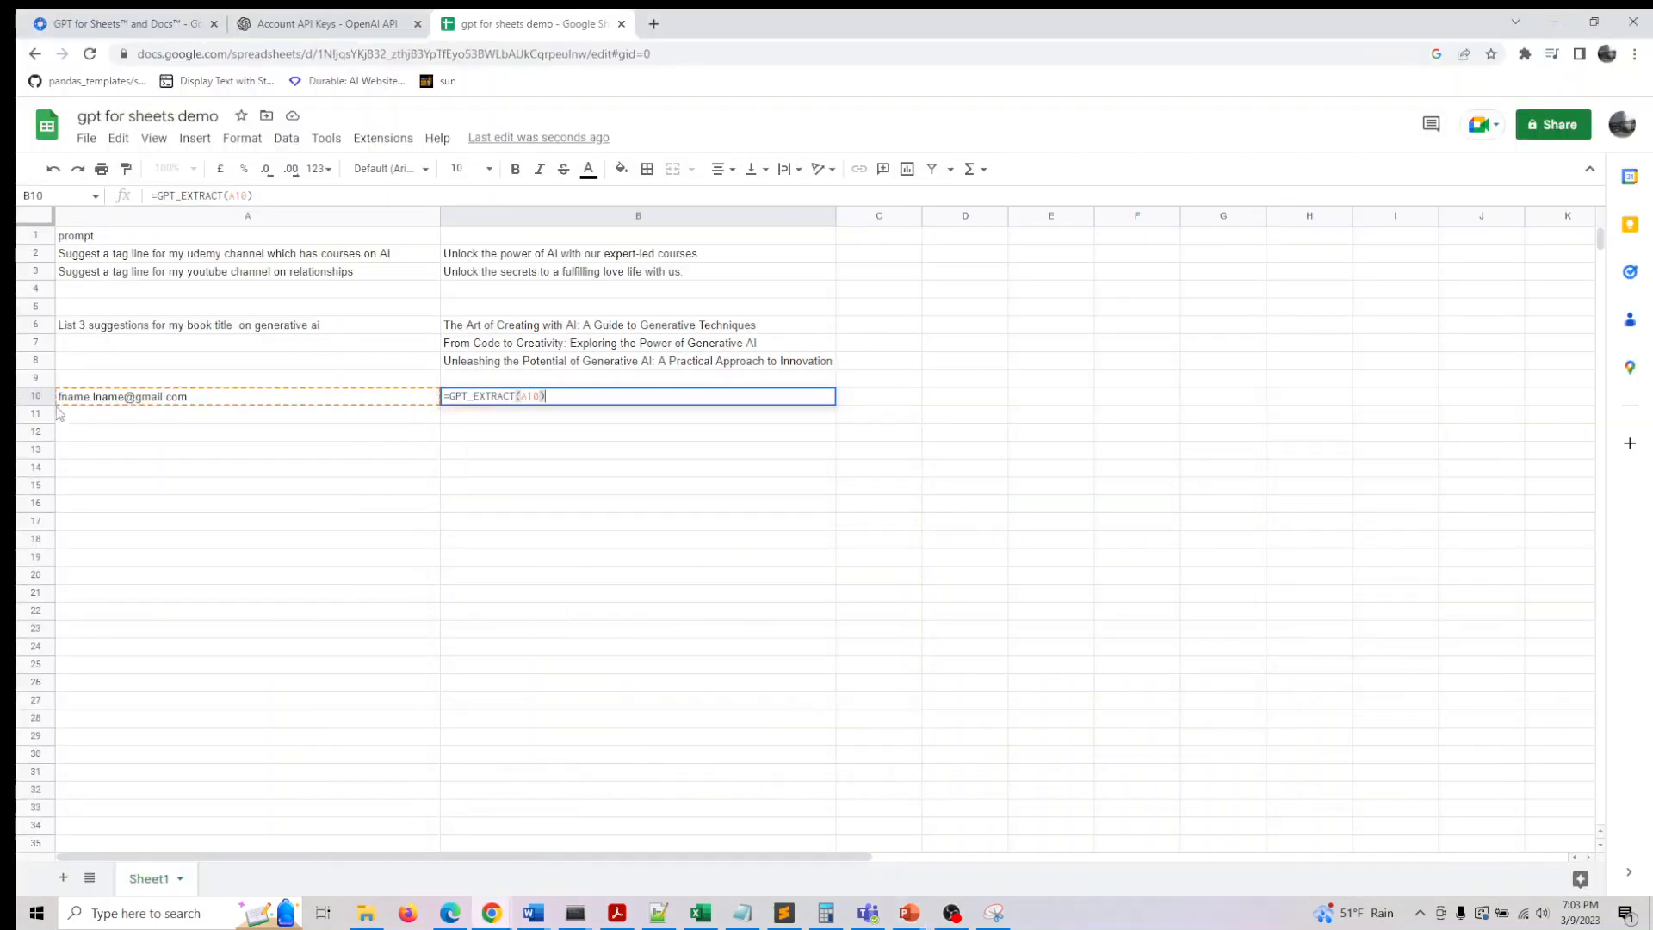
# Return to the spreadsheet and add the words "my email id is" before the email address in cell A10.
pyautogui.click(60, 399)
pyautogui.doubleClick(60, 396)
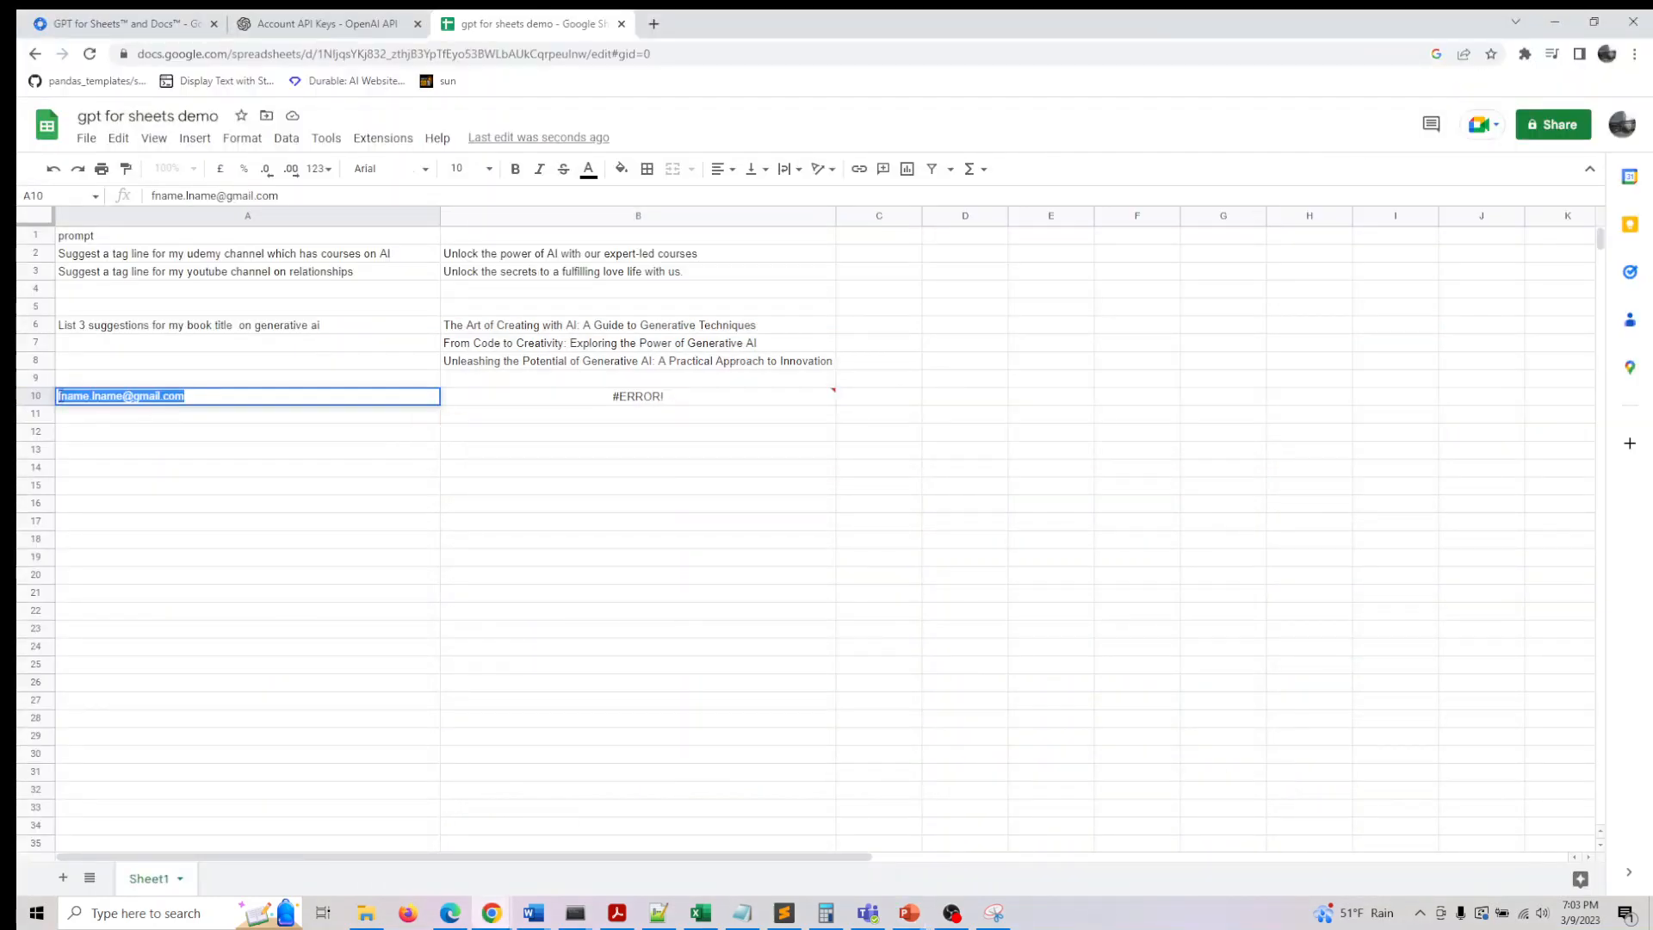
pyautogui.click(101, 395)
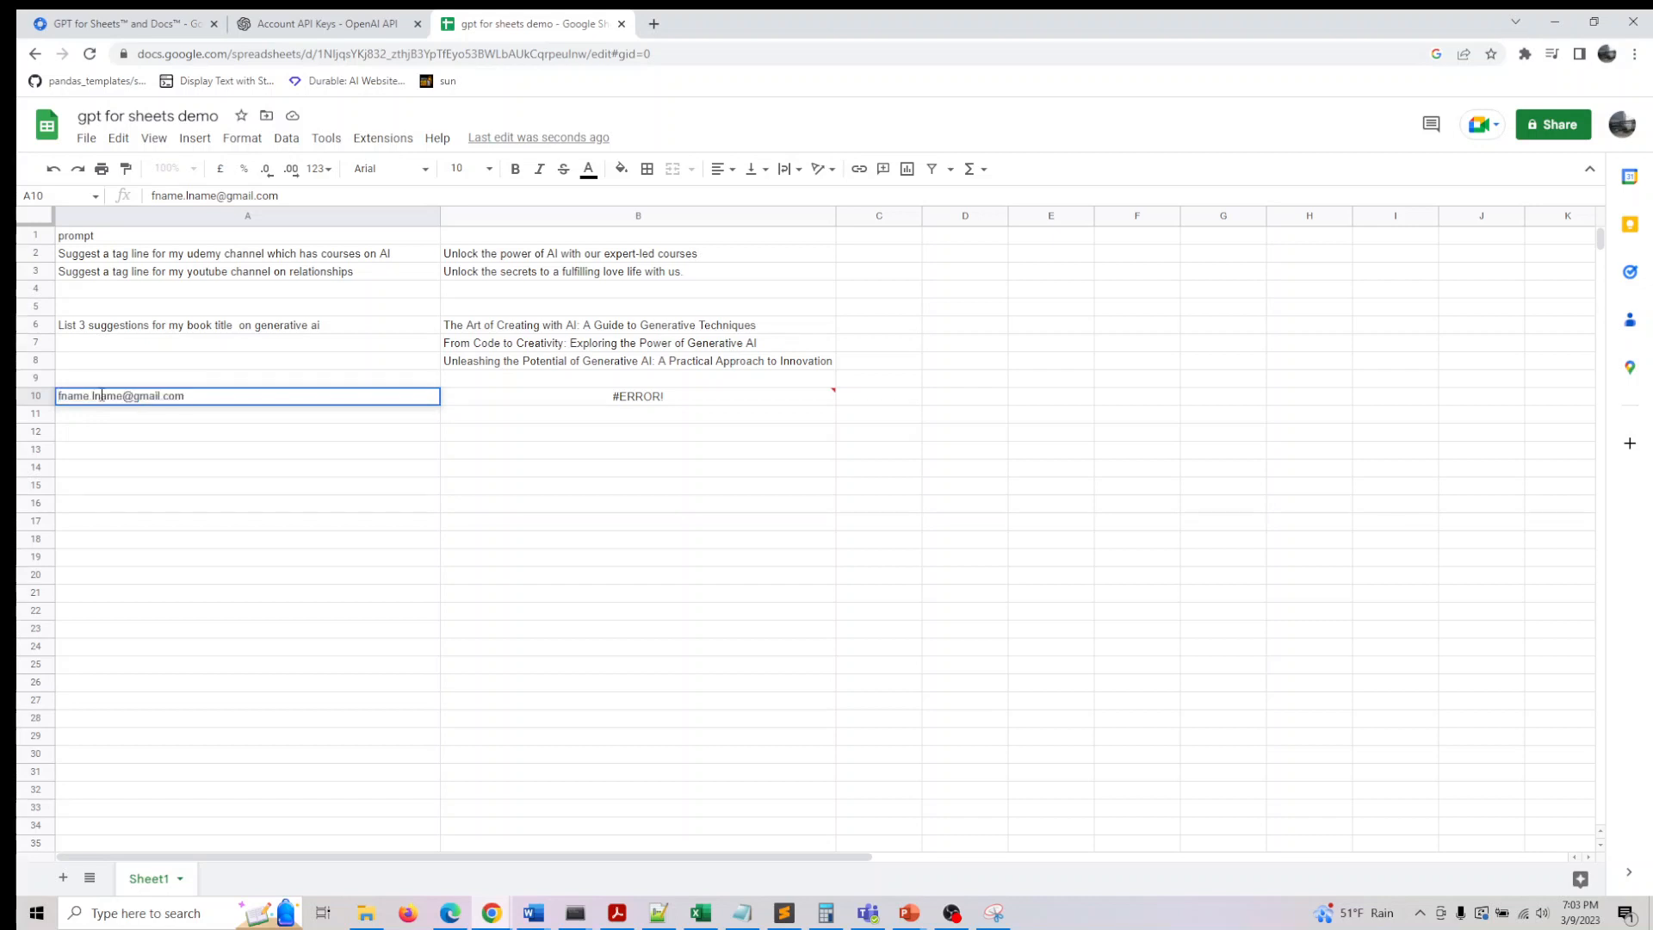
pyautogui.write('my email id ')
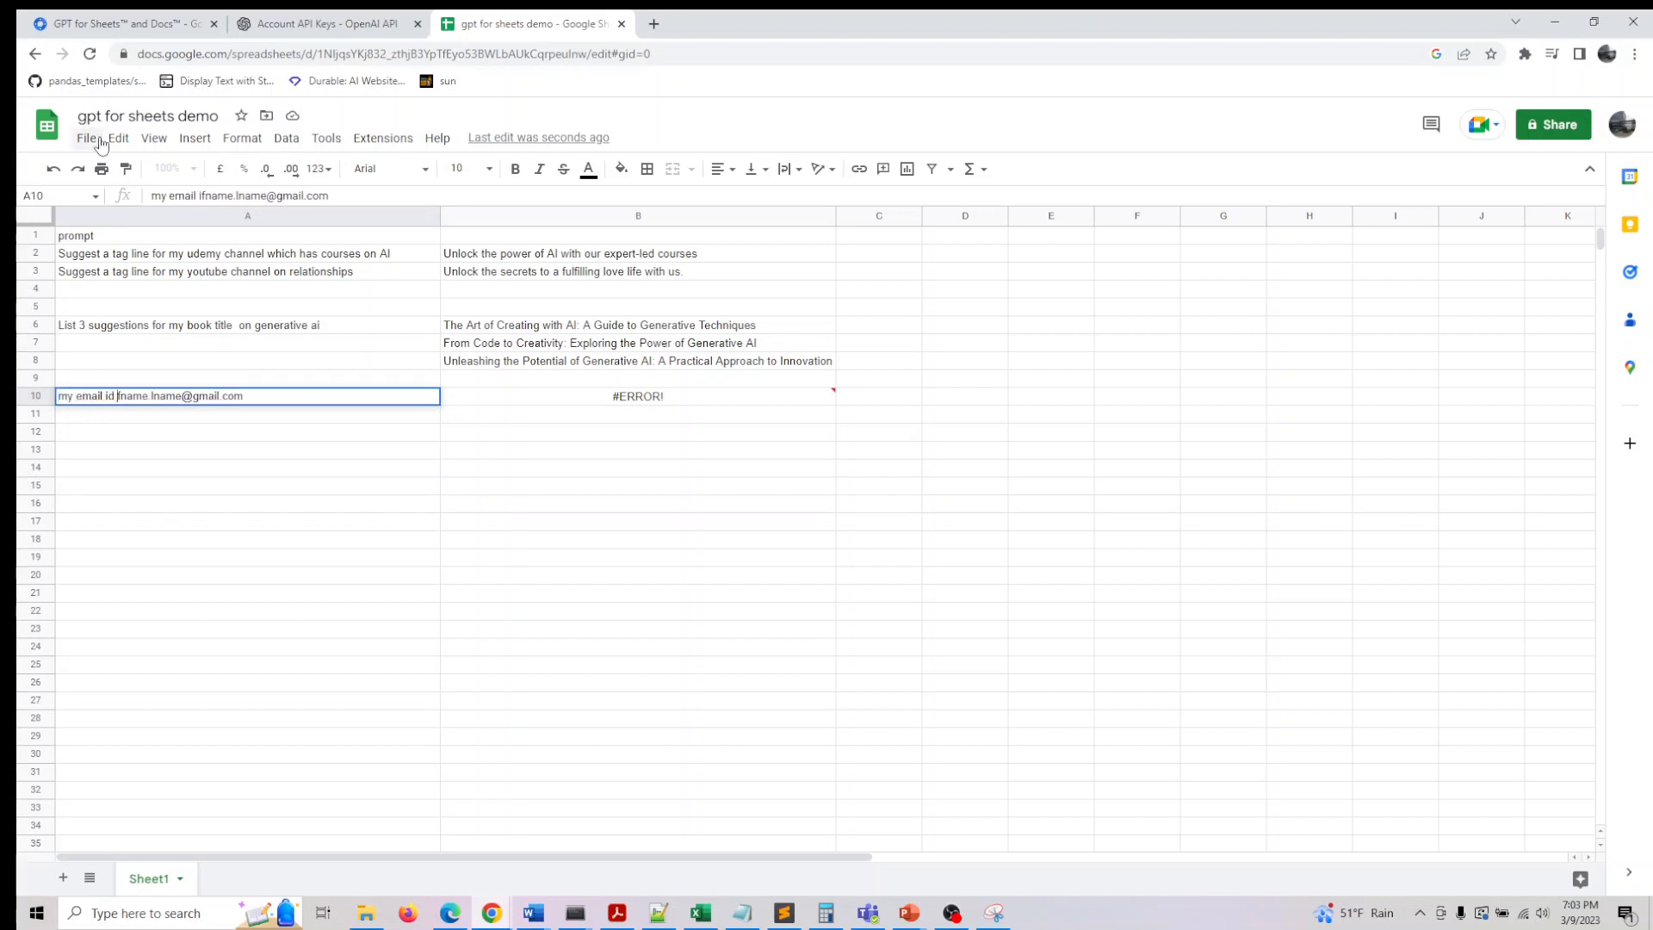
pyautogui.write('is')
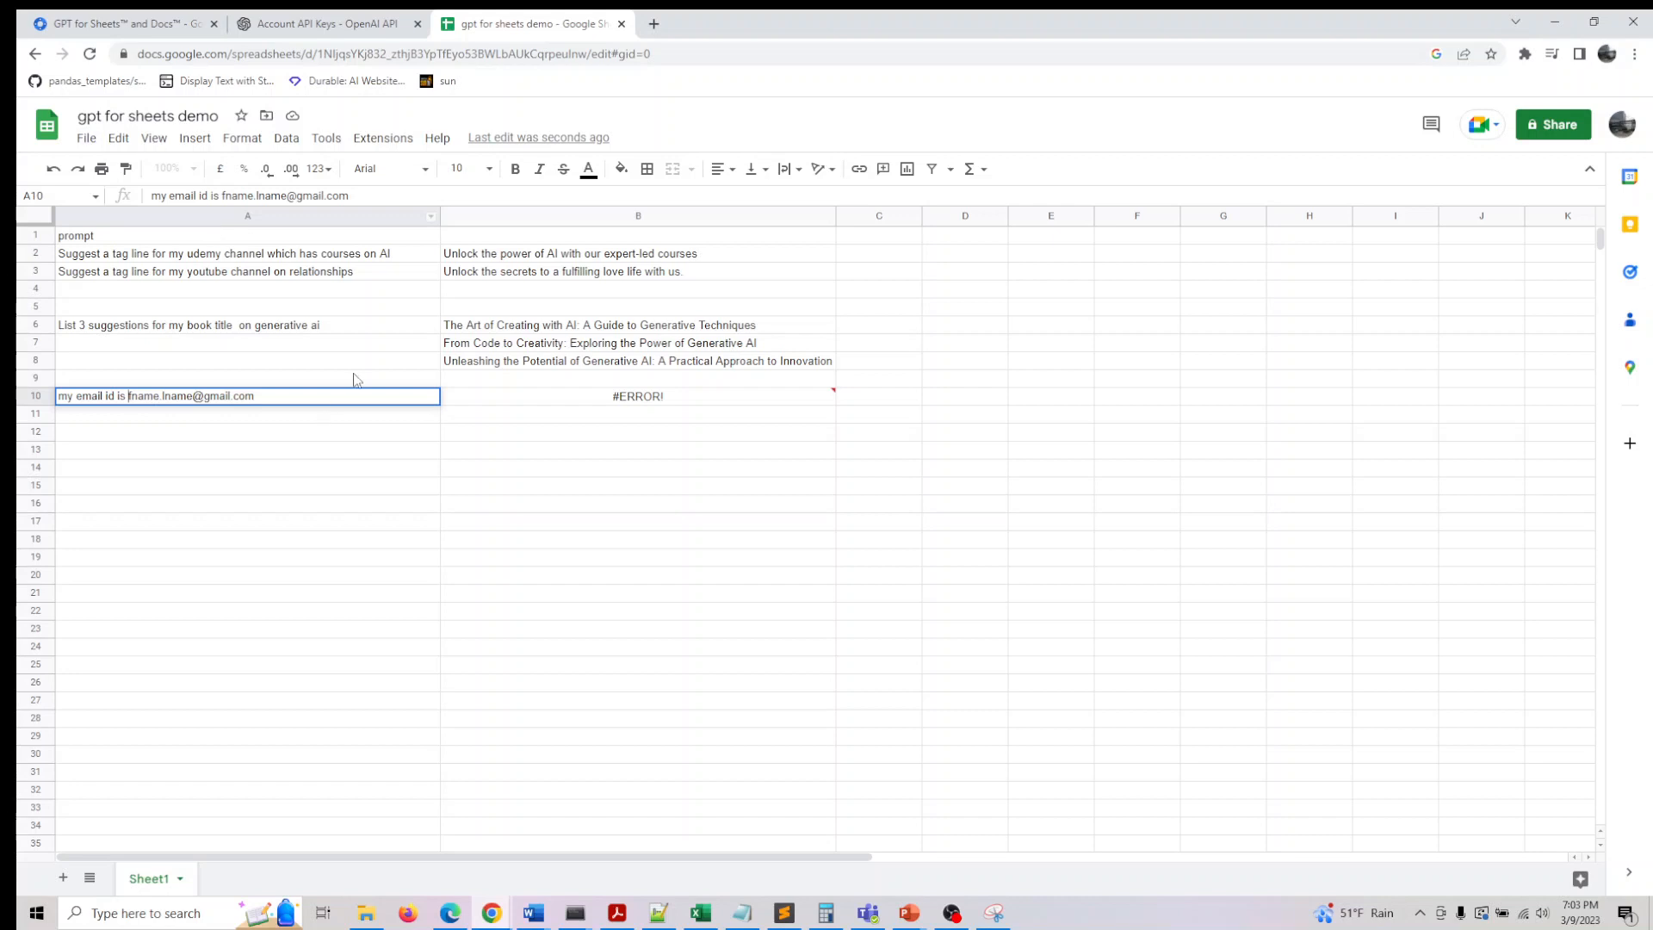
# Move the =GPT_EXTRACT(A10) formula from cell B10 to cell C10.
pyautogui.click(534, 398)
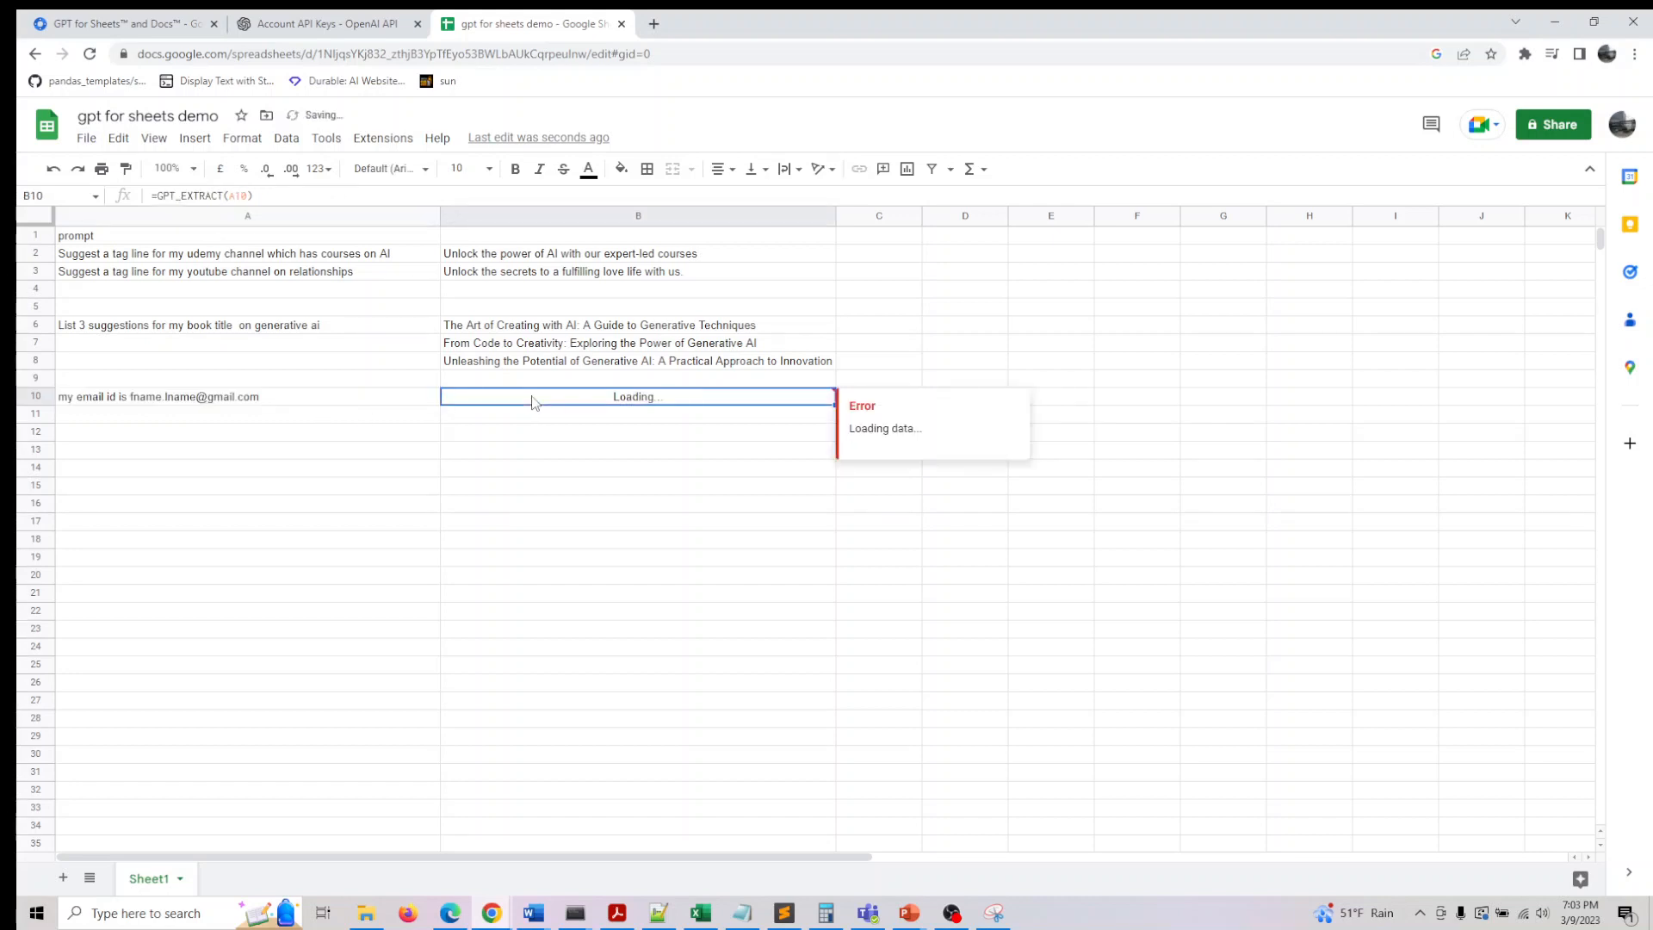
pyautogui.doubleClick(534, 396)
pyautogui.hotkey('ctrl', 'c')
pyautogui.press('BackSpace')
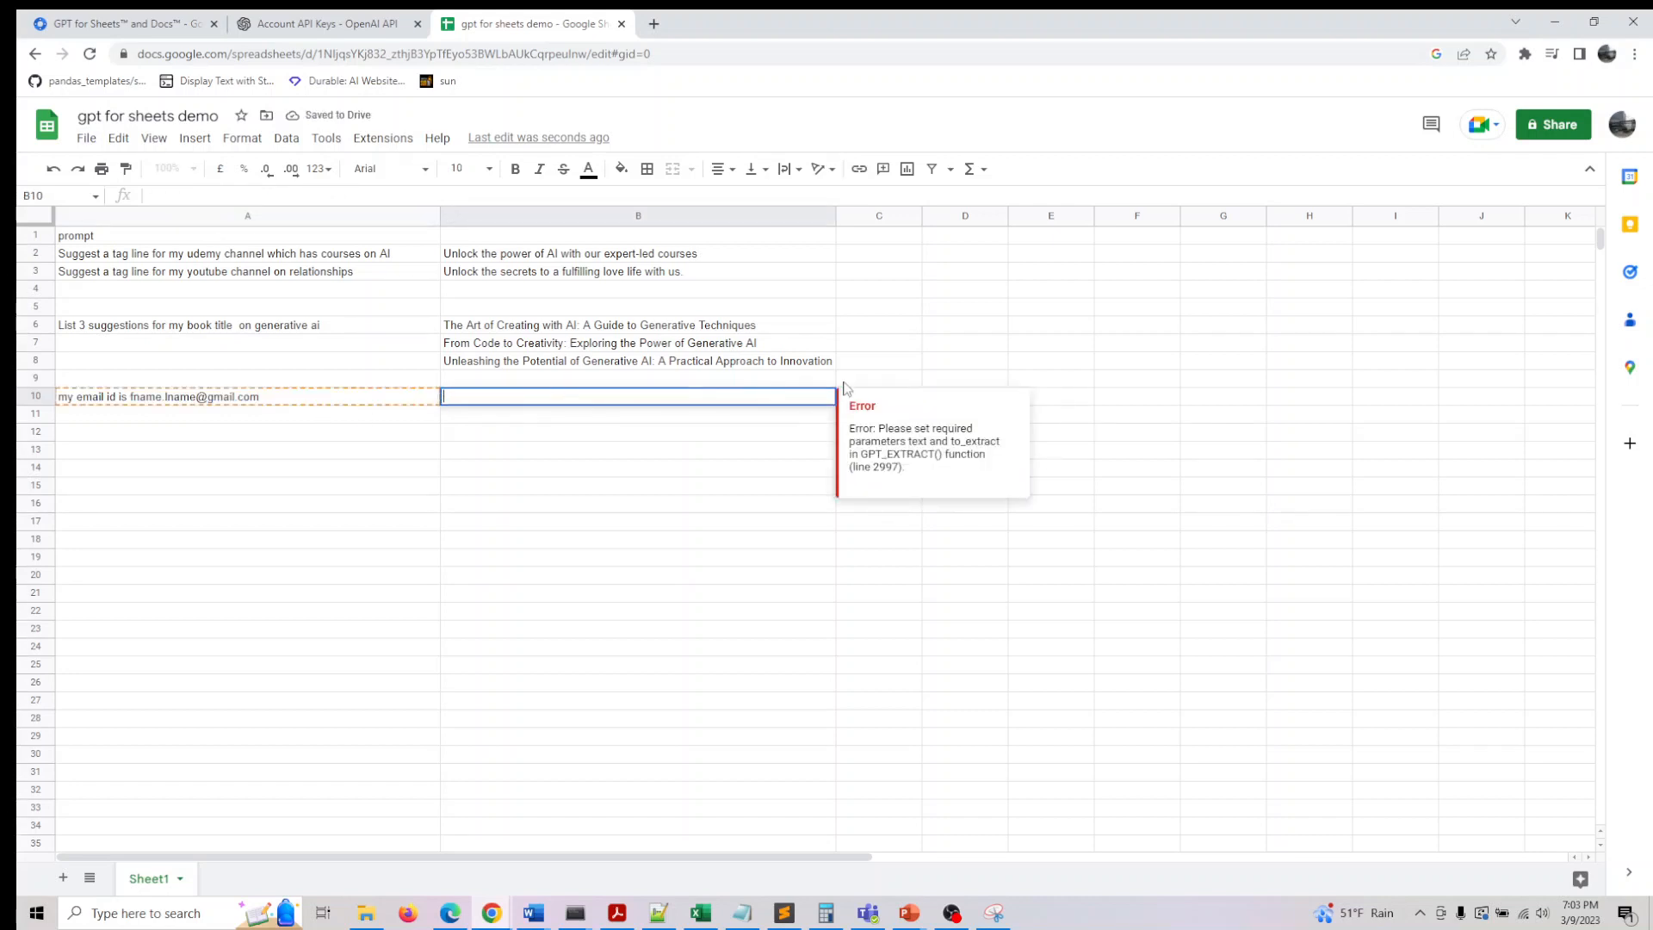
pyautogui.click(864, 385)
pyautogui.click(865, 394)
pyautogui.hotkey('ctrl', 'v')
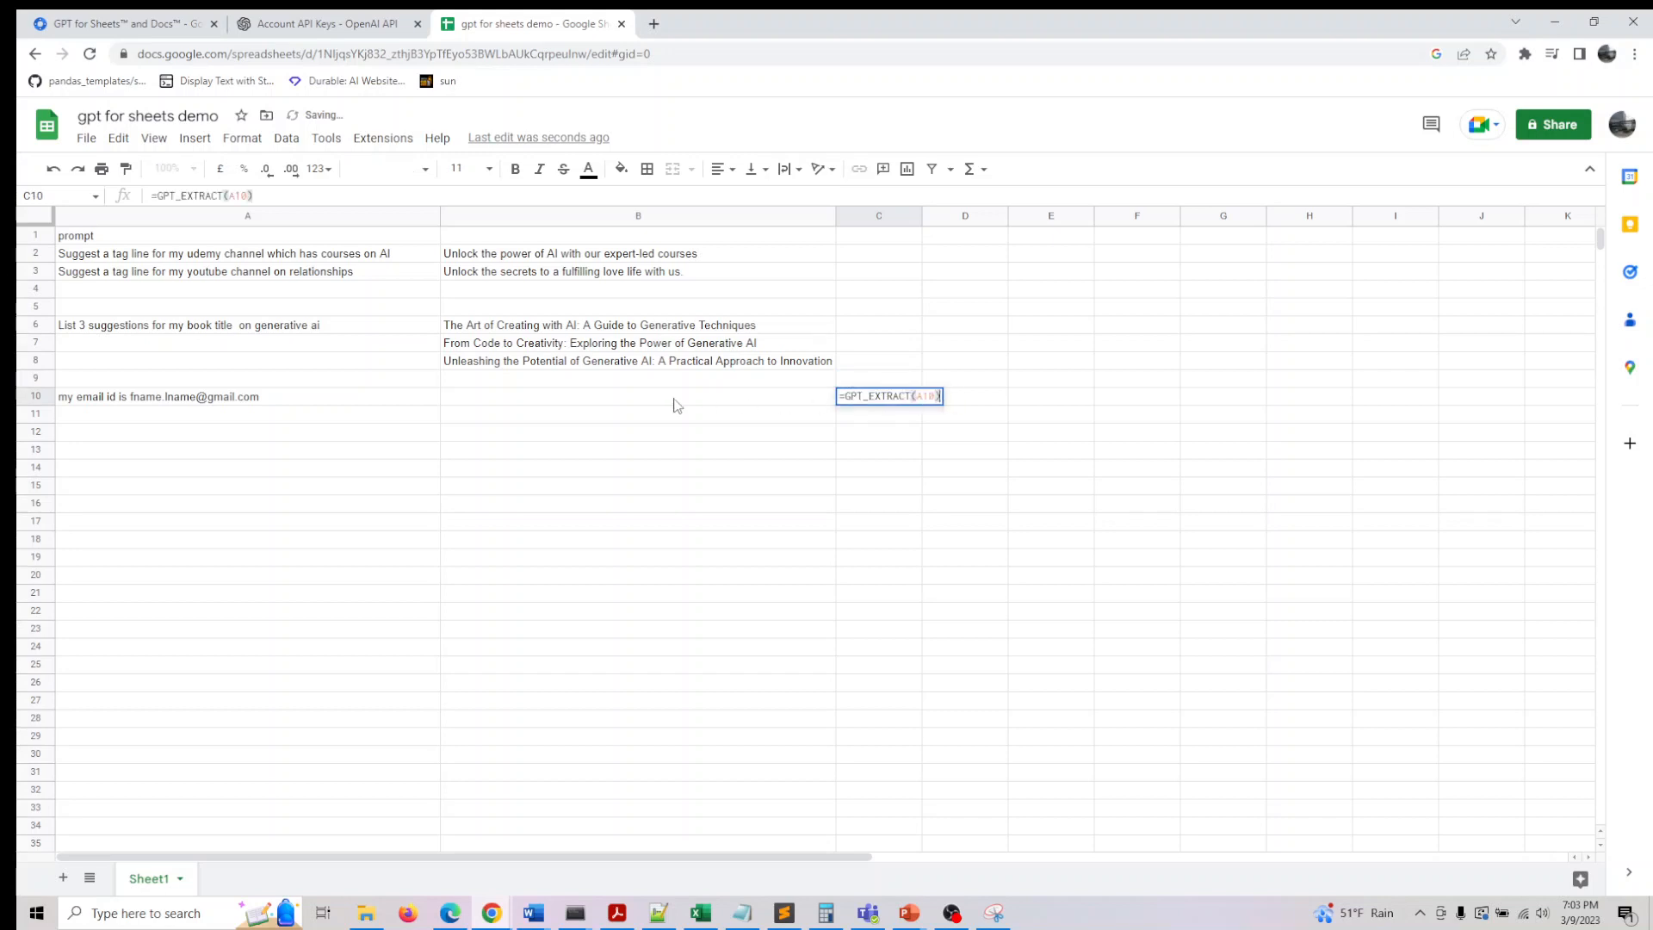
# Enter "email" in cell B10 as the item to extract.
pyautogui.click(601, 399)
pyautogui.doubleClick(601, 398)
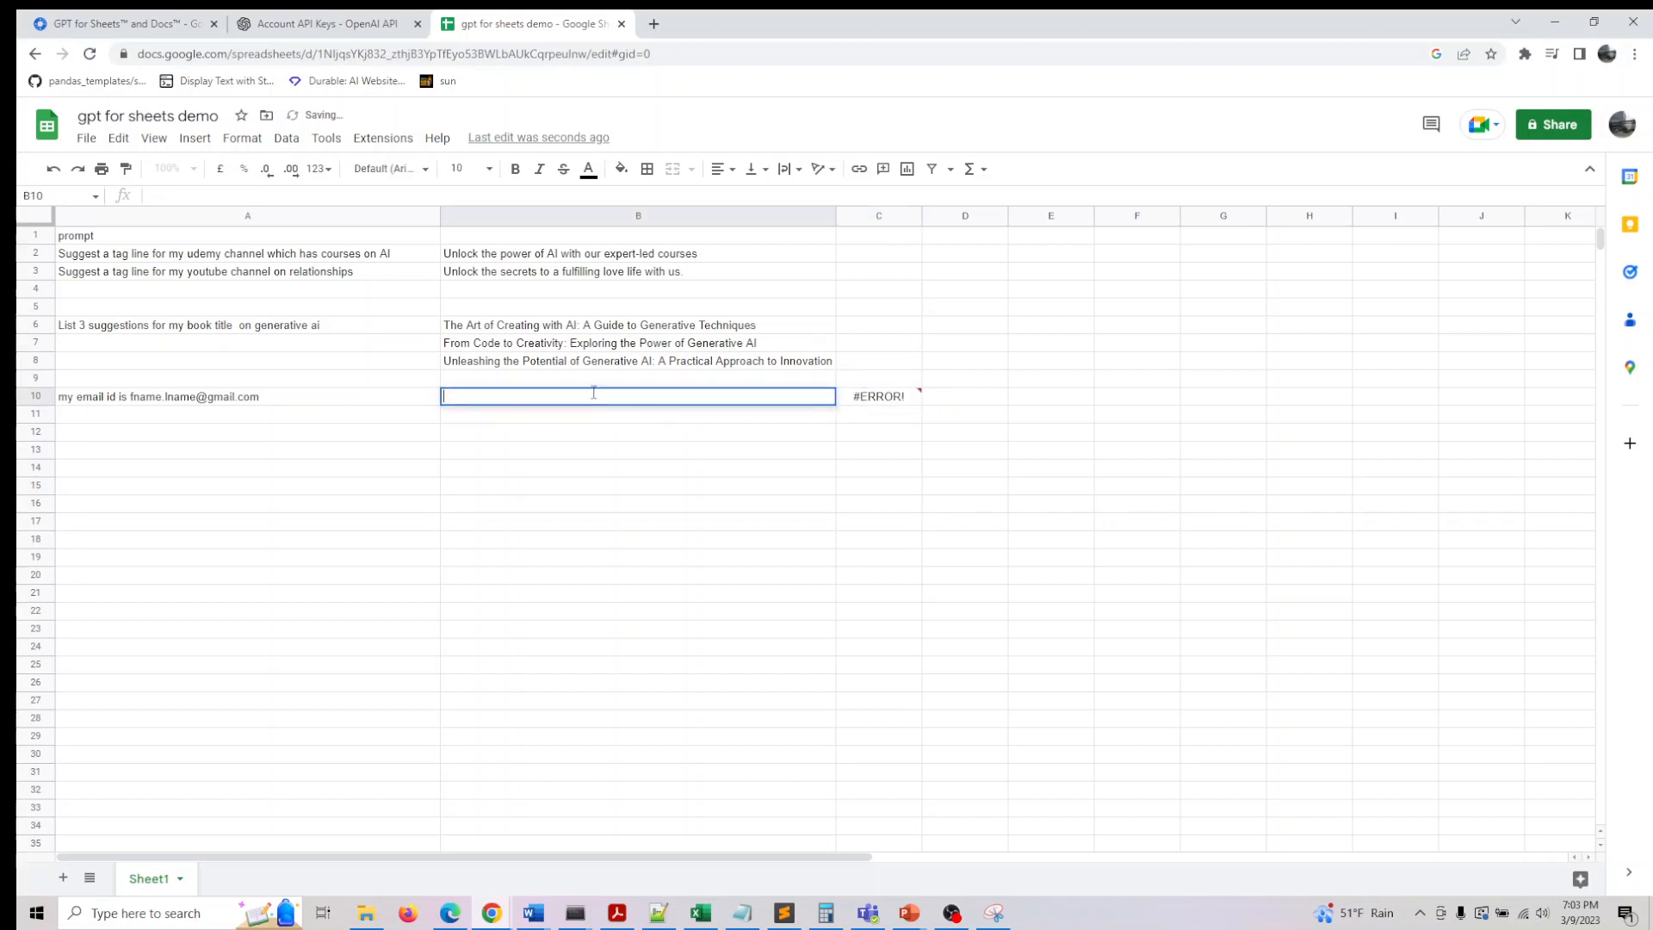
pyautogui.write('email')
# Change the formula in cell C10 to =GPT_EXTRACT(A10,B10) and widen column C to fit the extracted address.
pyautogui.click(883, 404)
pyautogui.doubleClick(903, 398)
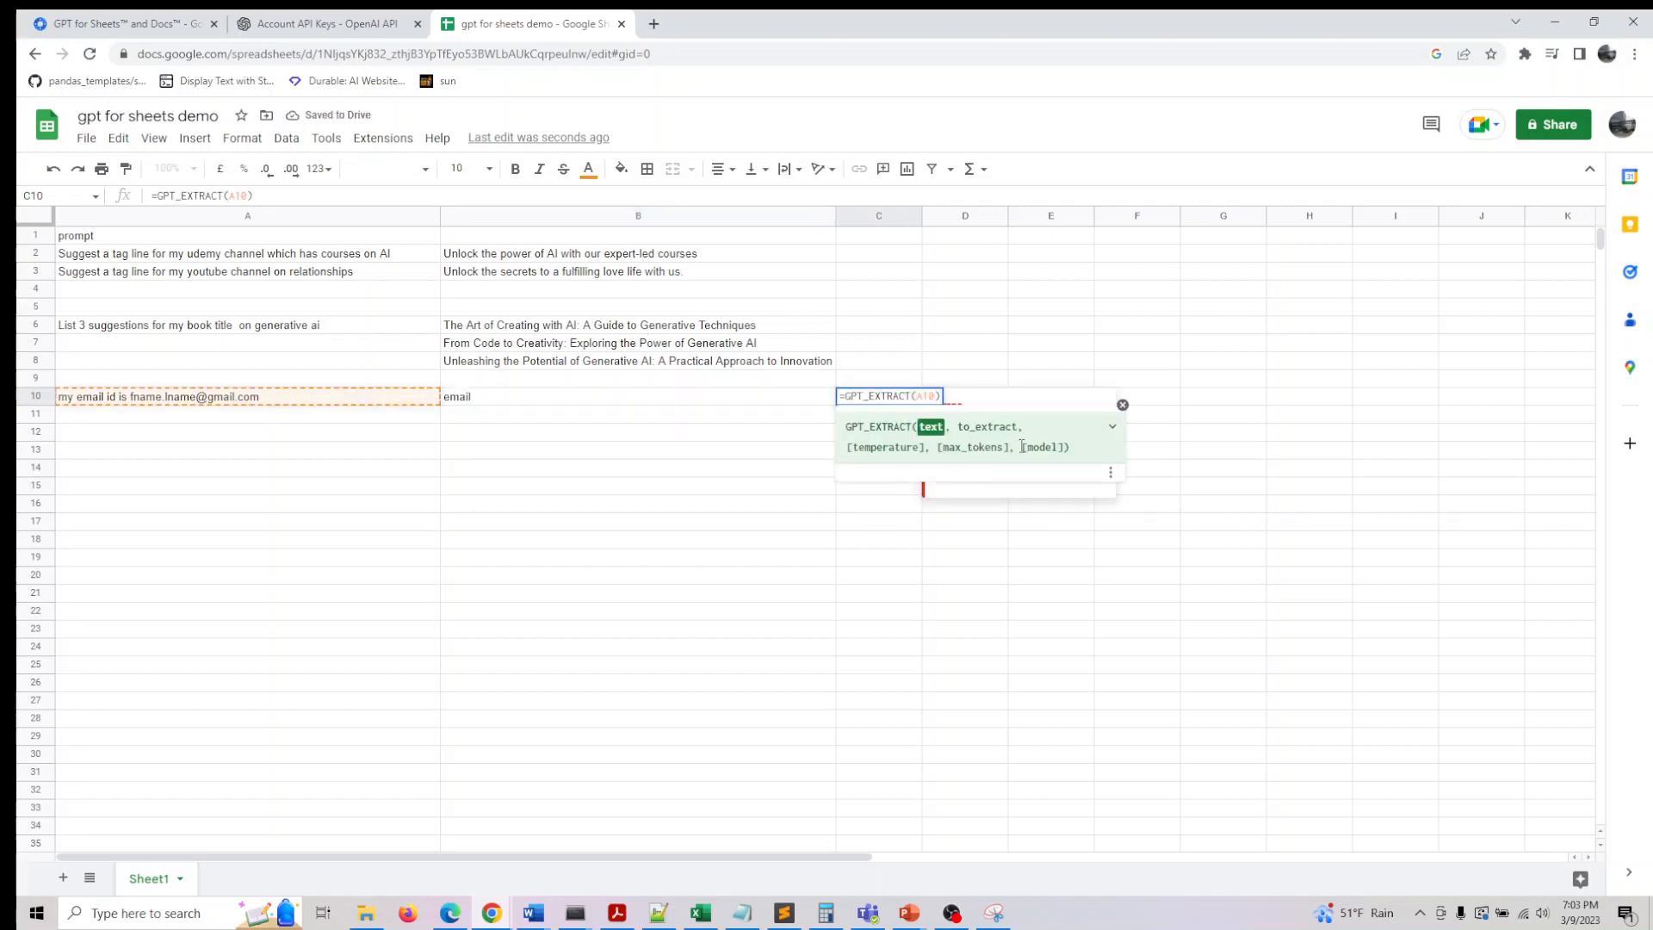
pyautogui.write(', ')
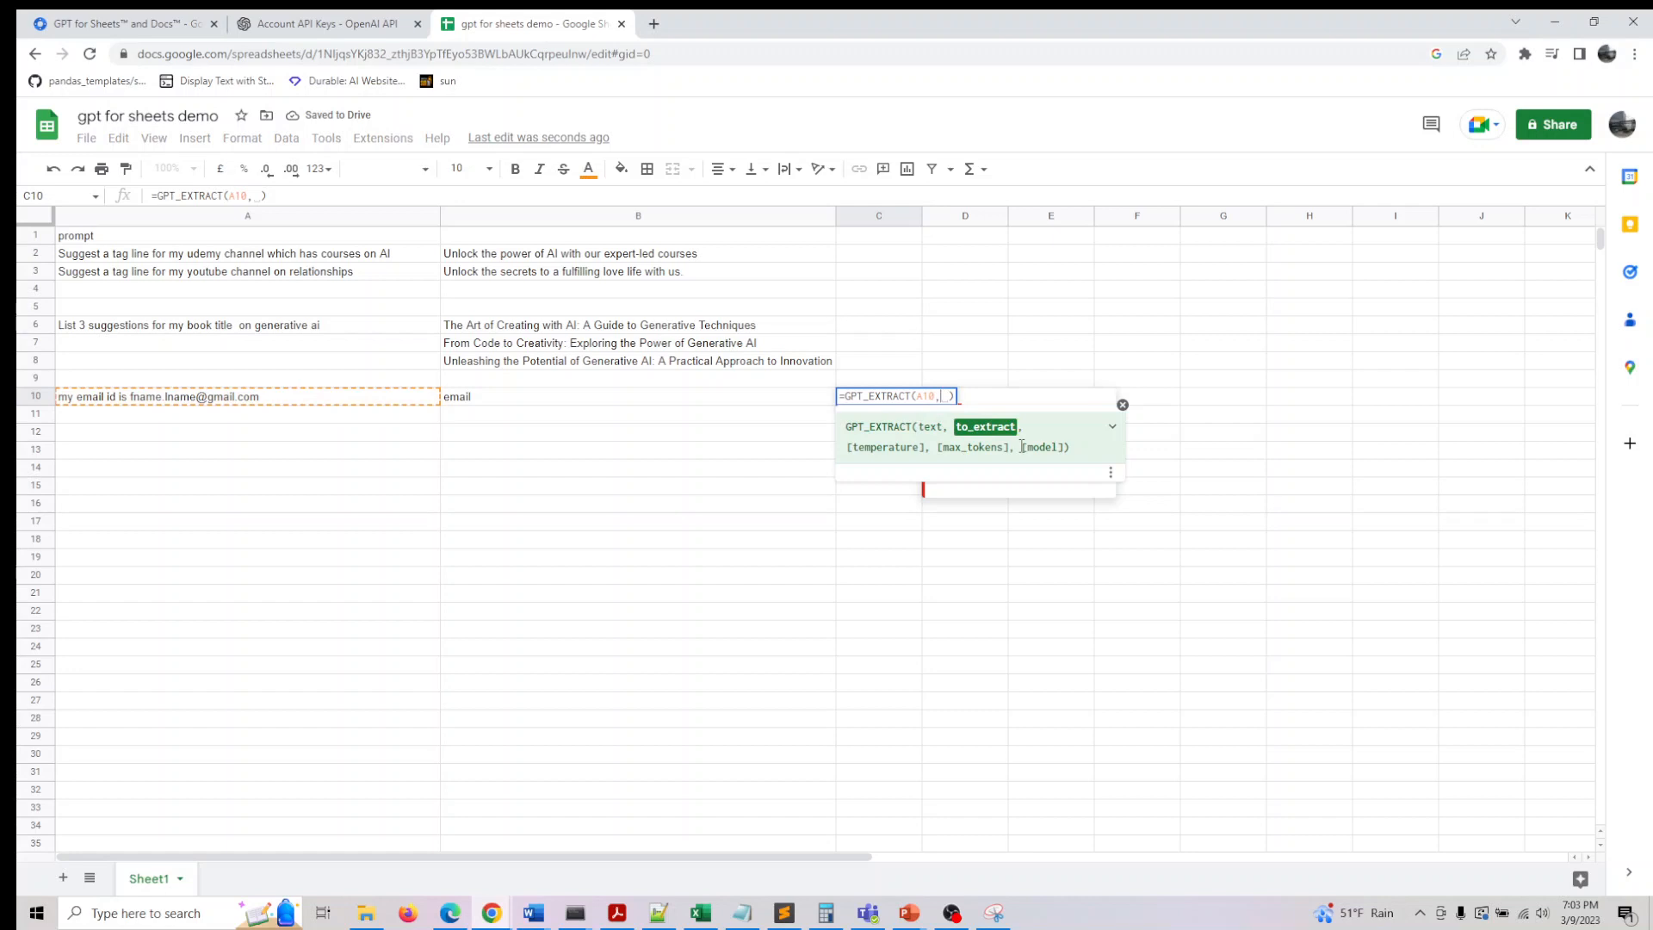
pyautogui.write('B10')
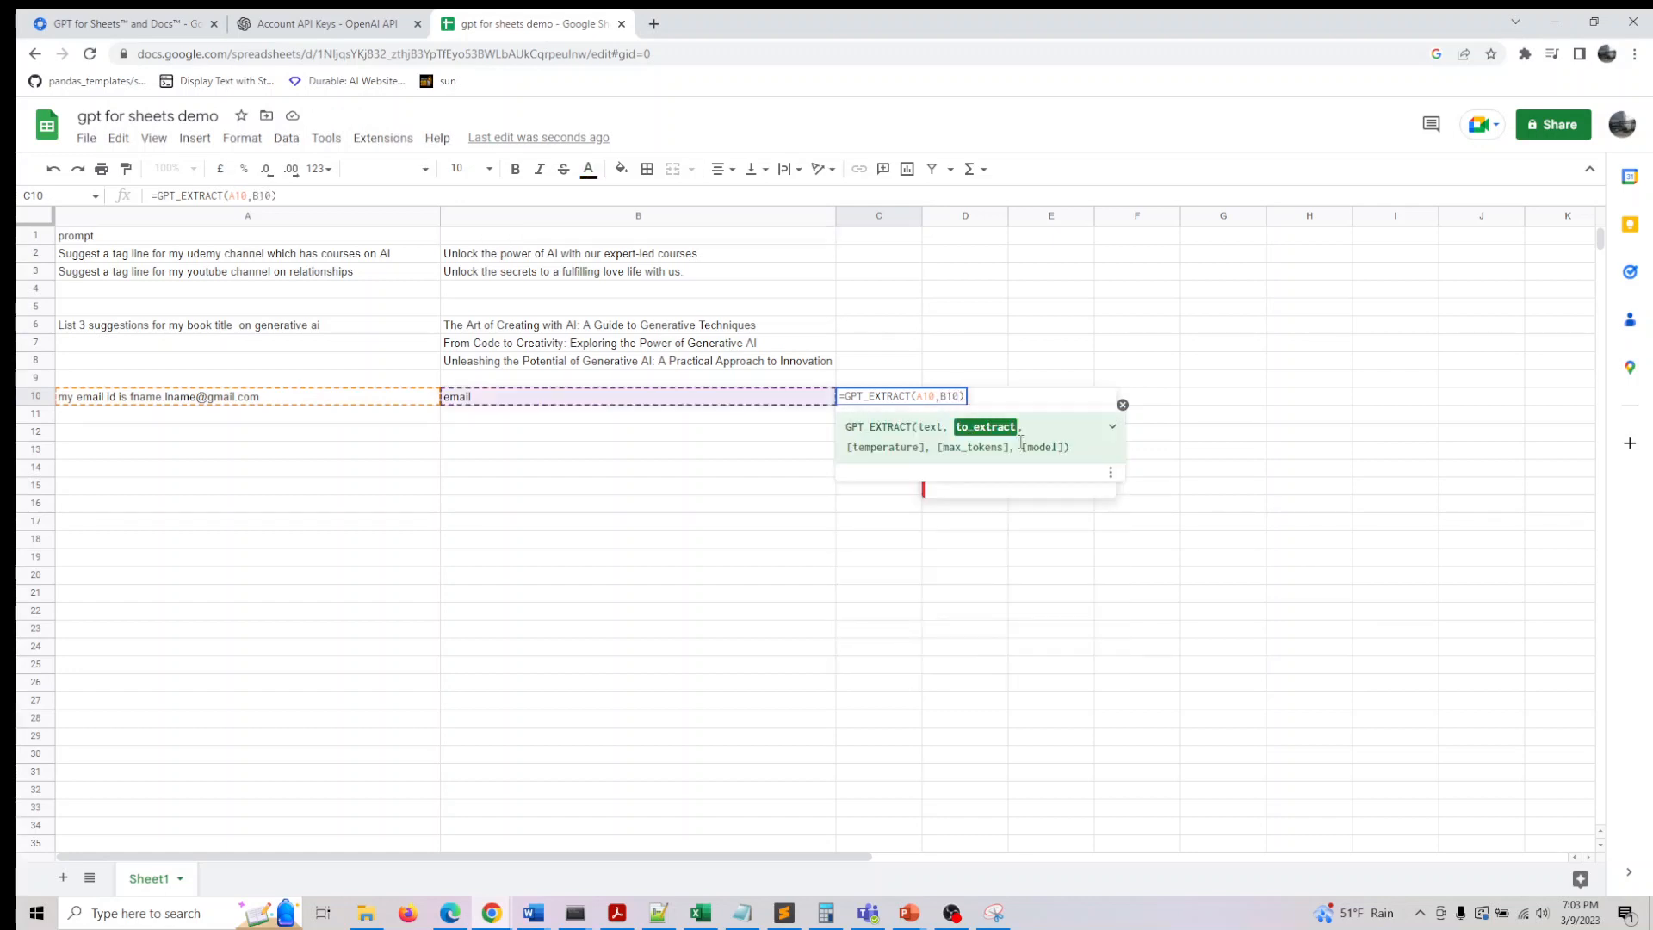
pyautogui.press('Return')
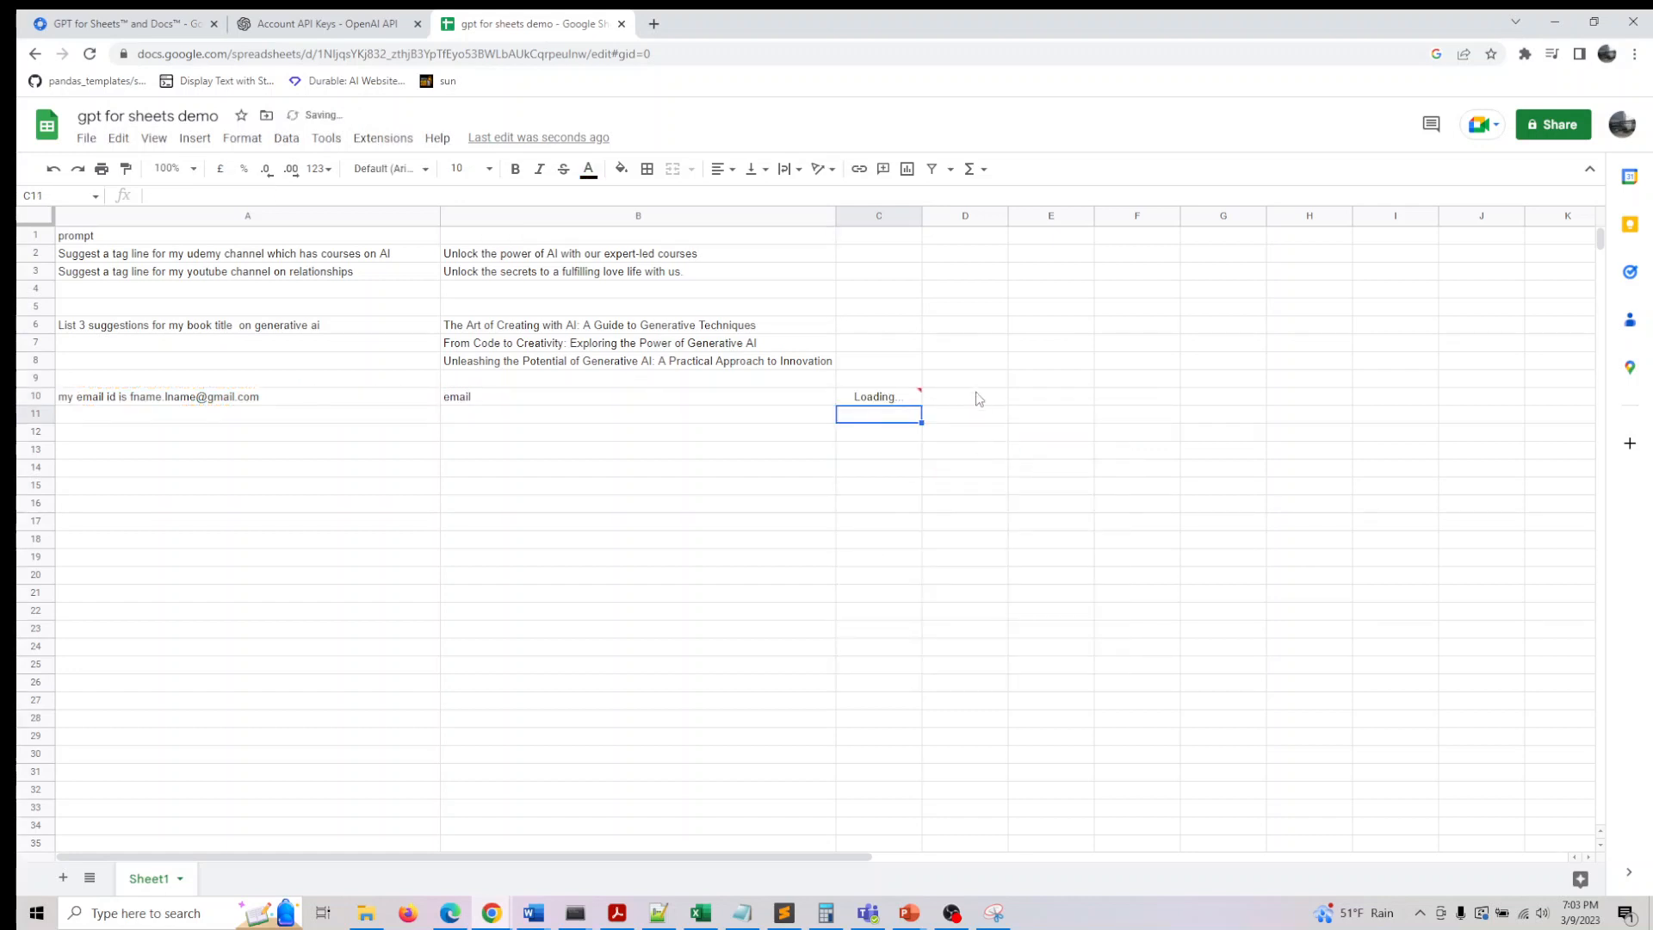
pyautogui.moveTo(923, 215); pyautogui.dragTo(998, 215)
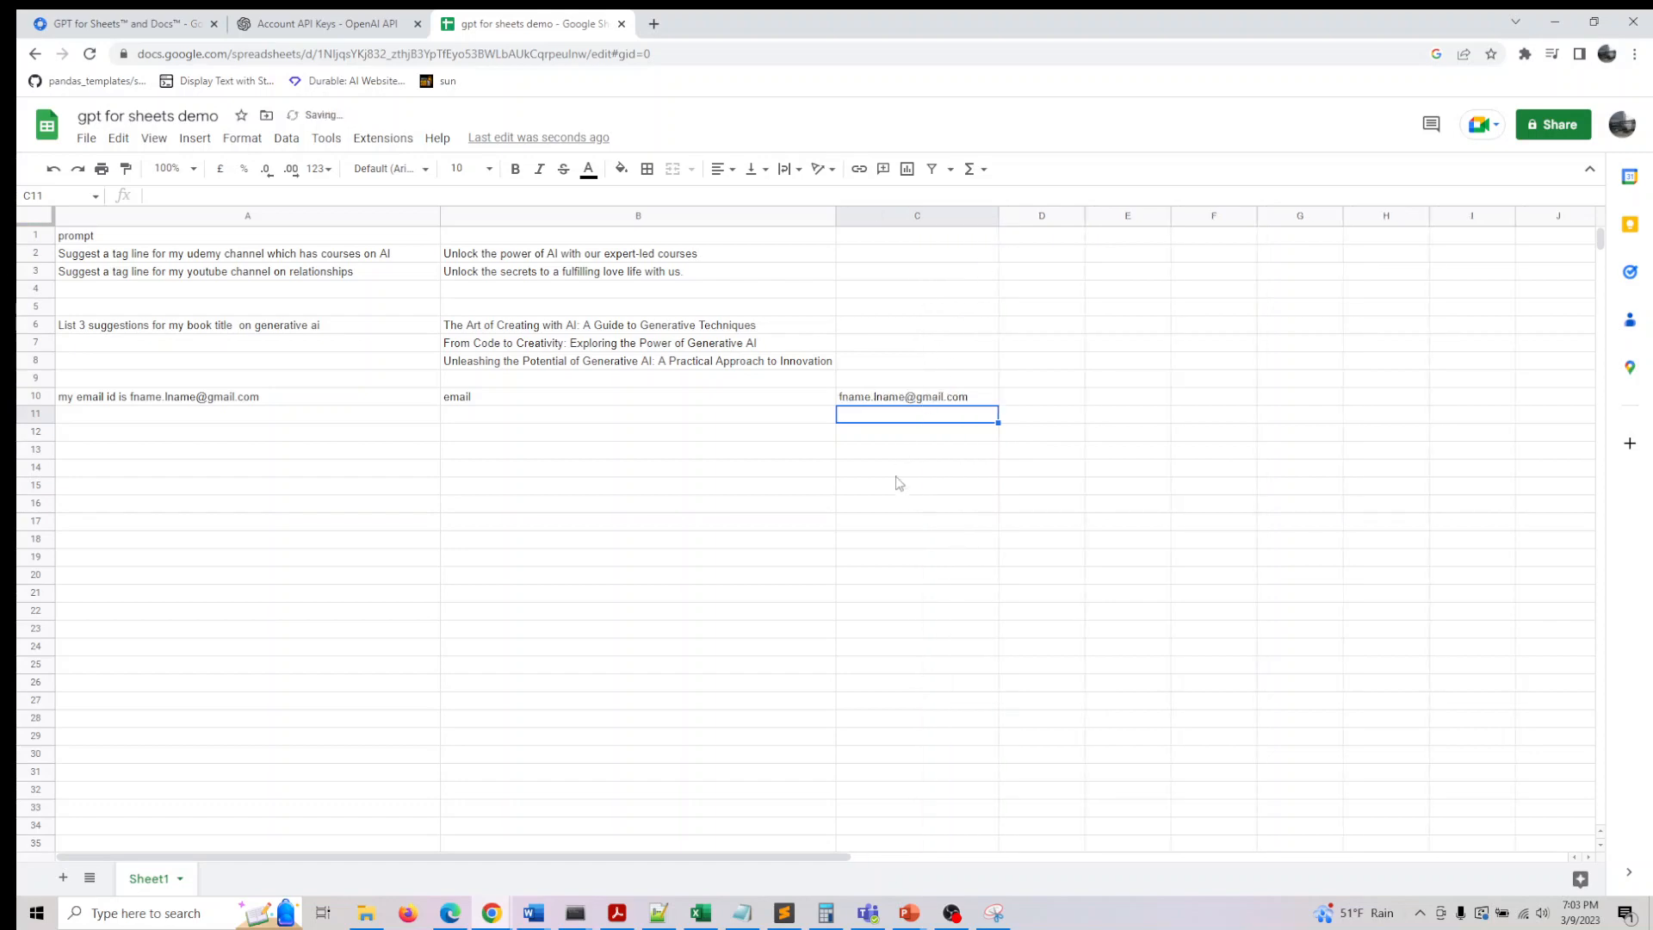
pyautogui.click(944, 504)
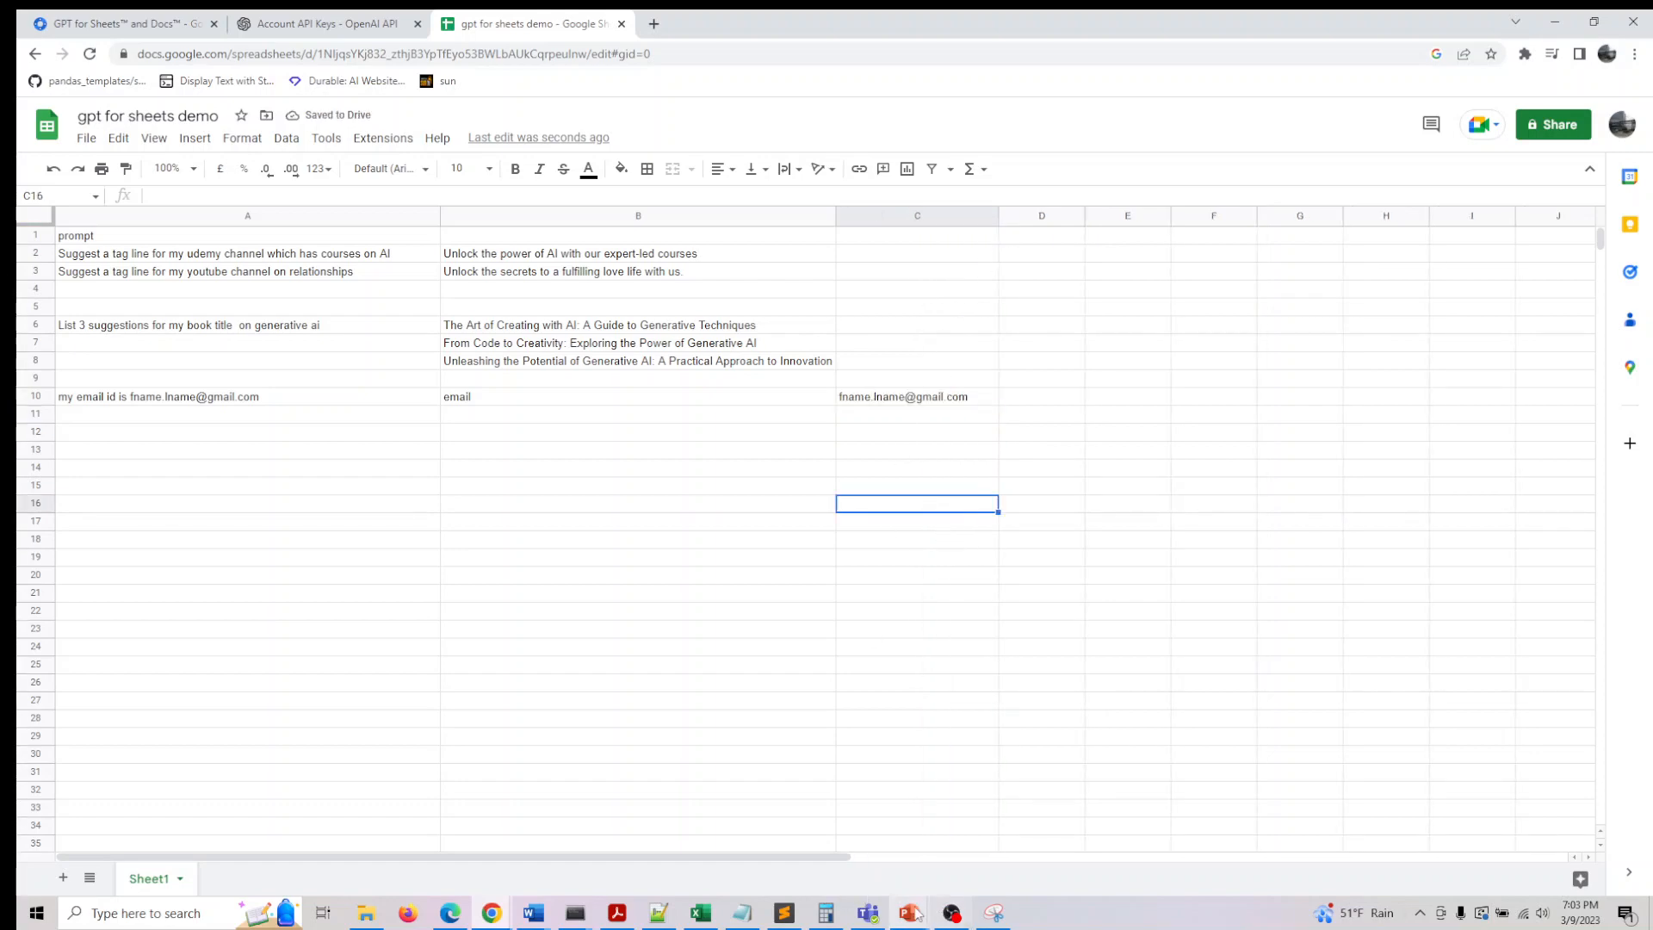
# Switch to the PowerPoint presentation and review the GPT_TRANSLATE function slide.
pyautogui.moveTo(909, 913)
pyautogui.click(1183, 866)
pyautogui.scroll(-1, 903, 584)
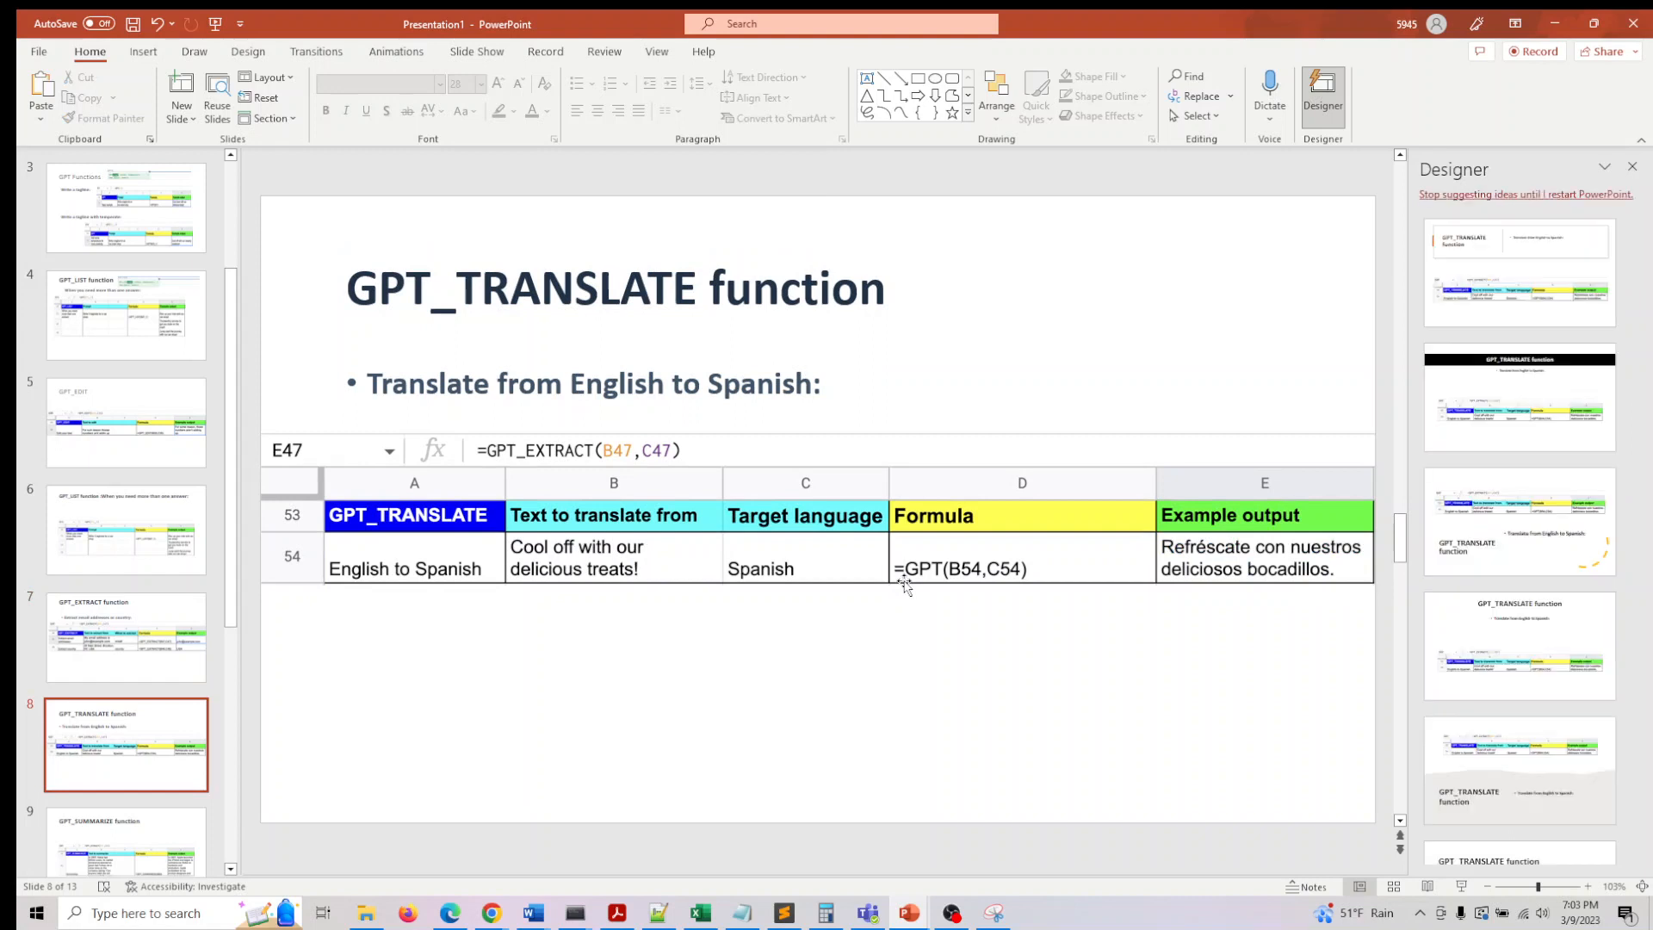
pyautogui.click(1549, 26)
# In the spreadsheet, enter "I love Open AI" in cell A12 and the target language "spanish" in cell B12.
pyautogui.click(159, 434)
pyautogui.doubleClick(143, 433)
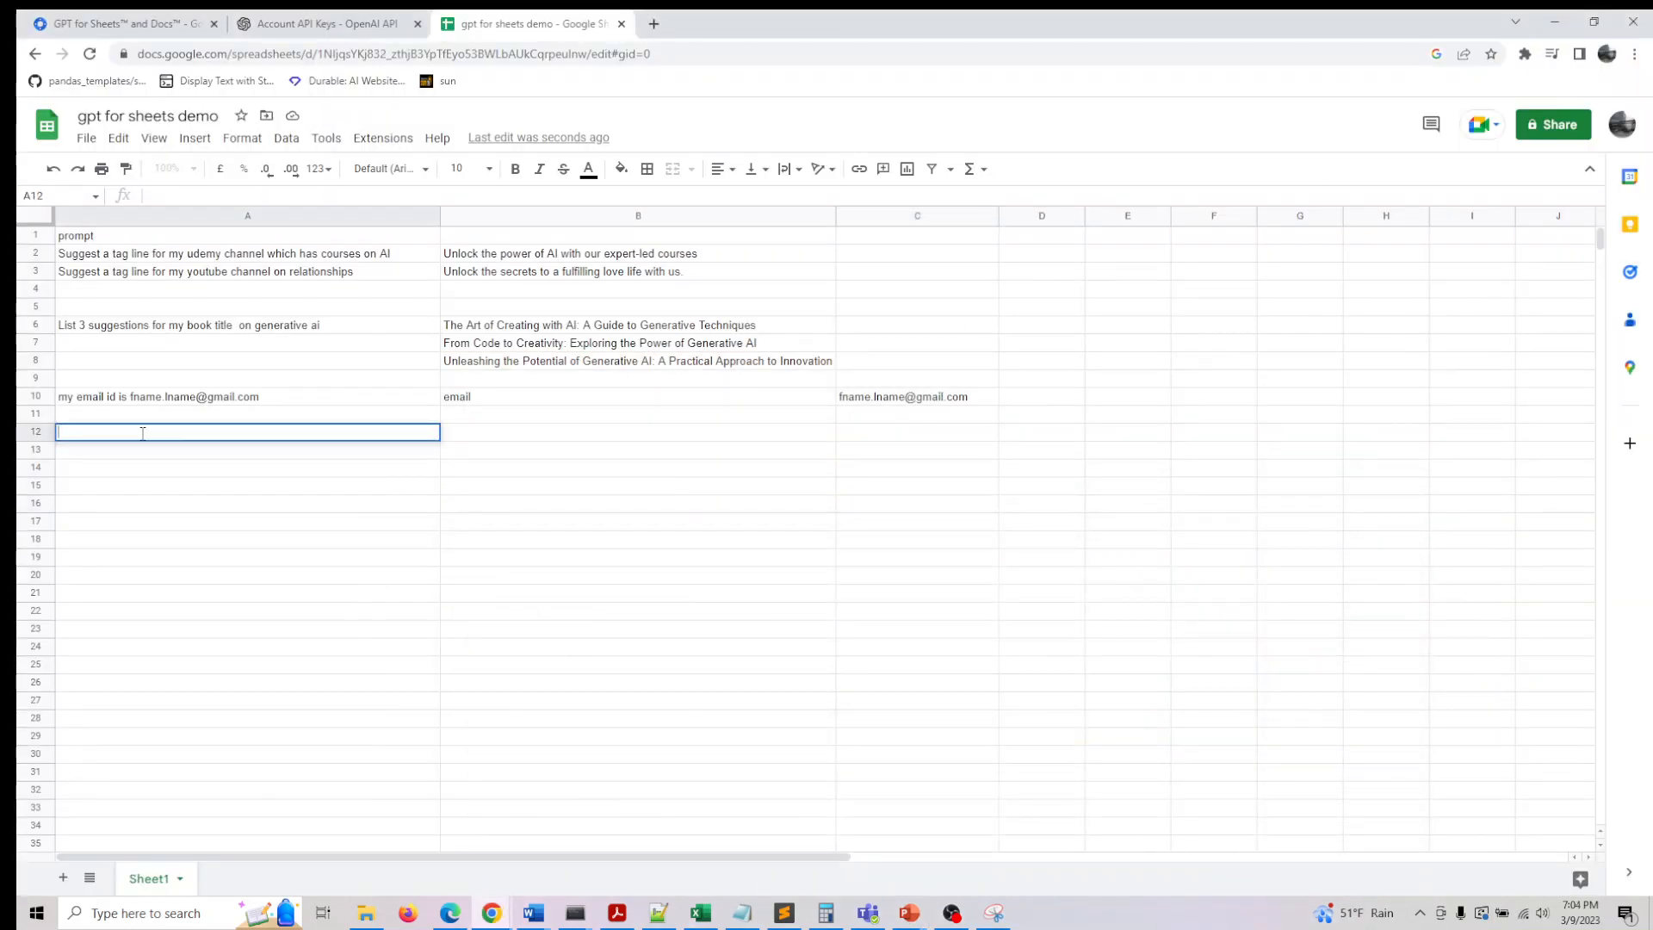
pyautogui.write('I lob')
pyautogui.write('e Open AI')
pyautogui.press('Tab')
pyautogui.write('s')
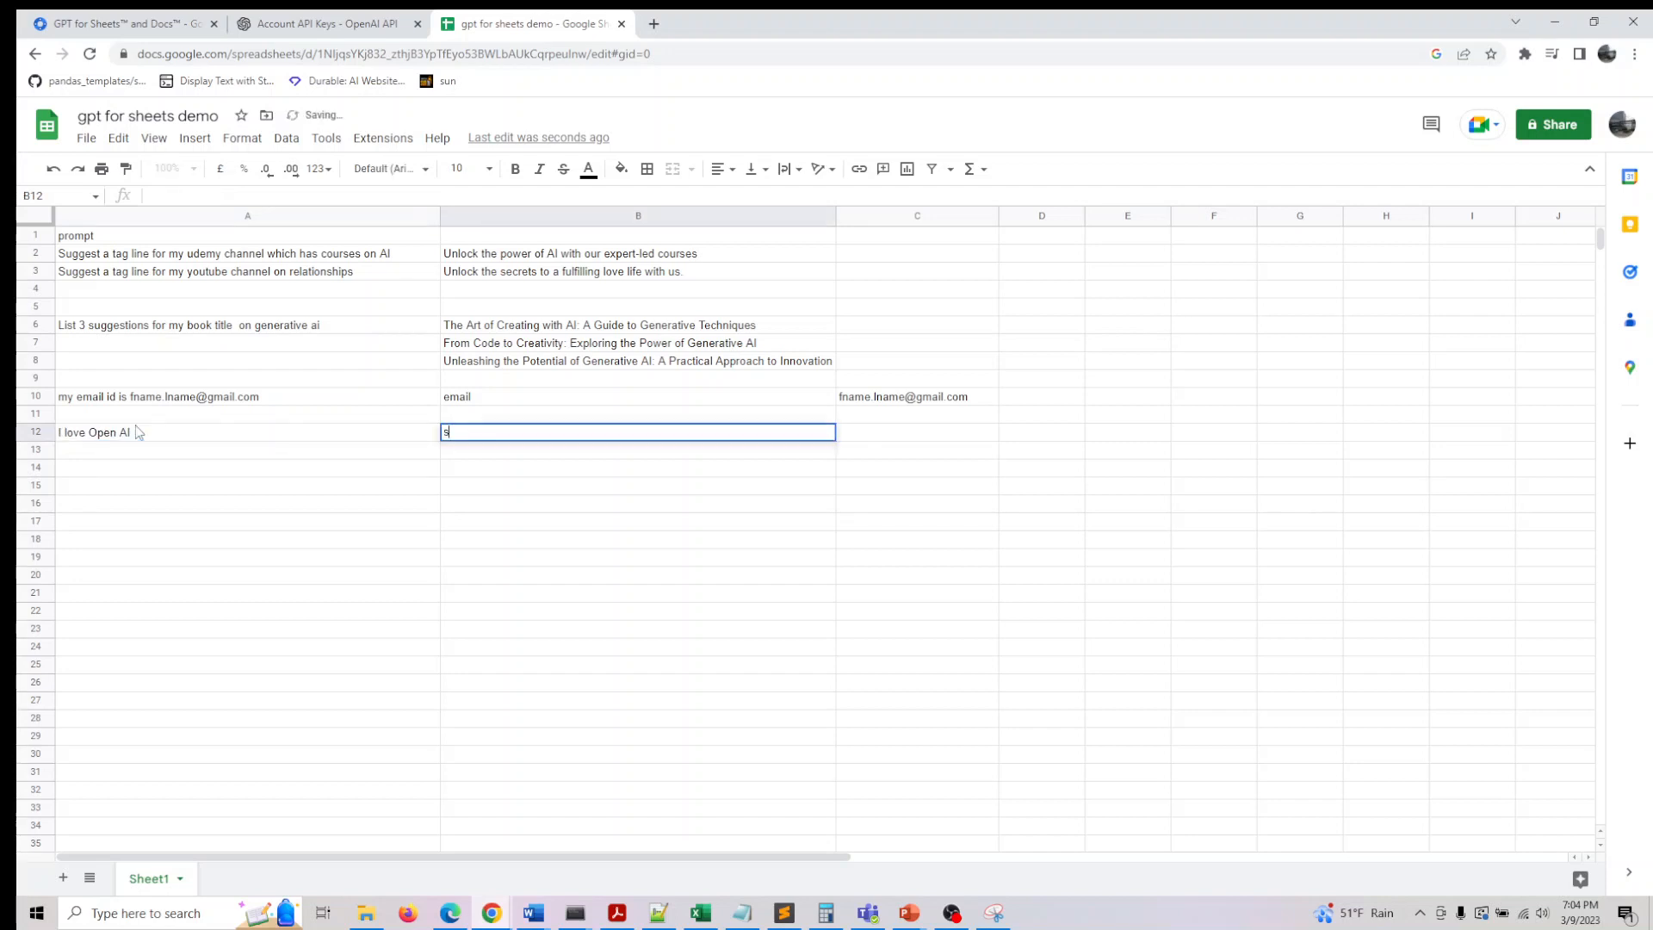
pyautogui.write('panish')
pyautogui.press('Tab')
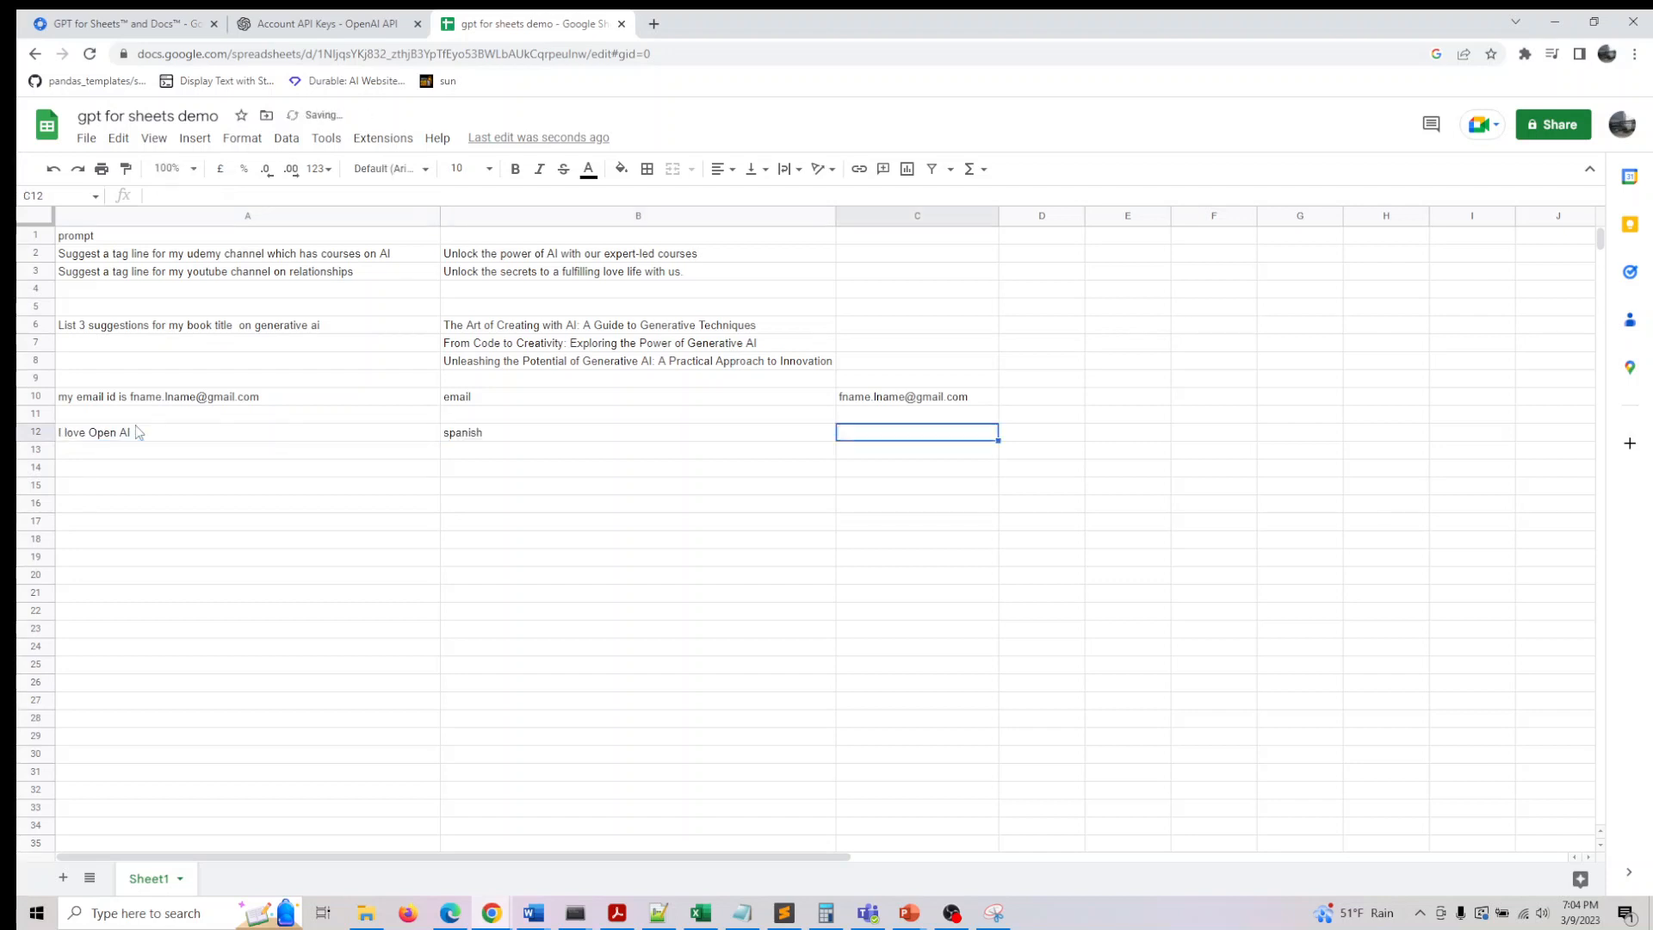
# Enter the formula =GPT_TRANSLATE(A12,B12) in cell C12.
pyautogui.write('=GP')
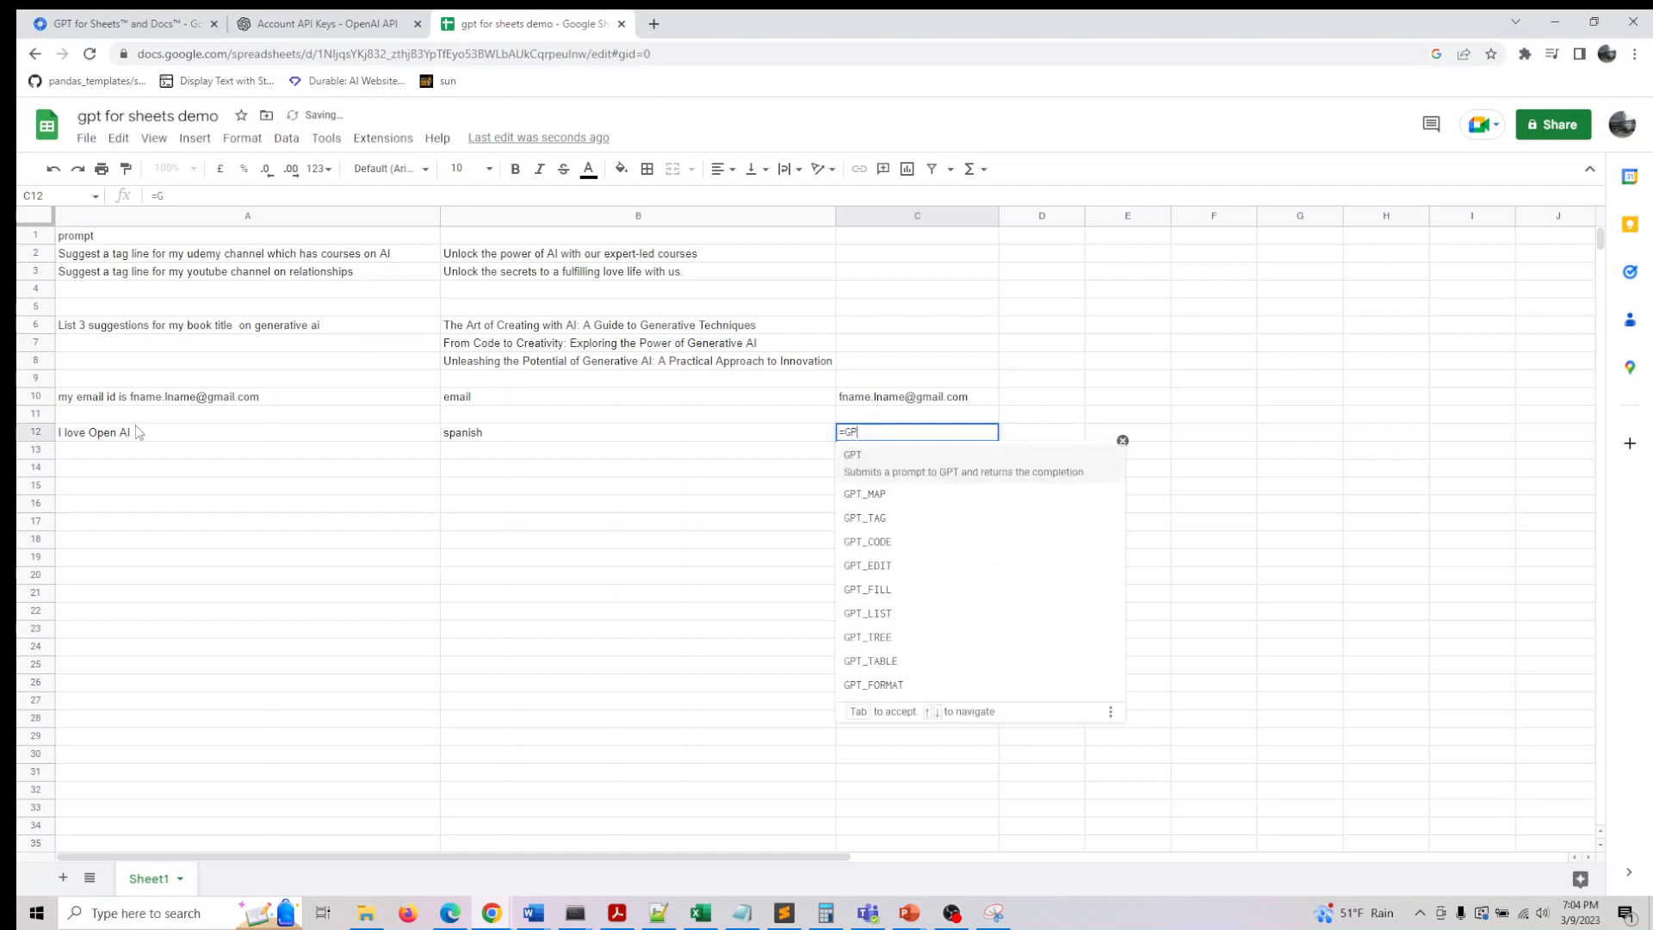
pyautogui.write('T_Tr')
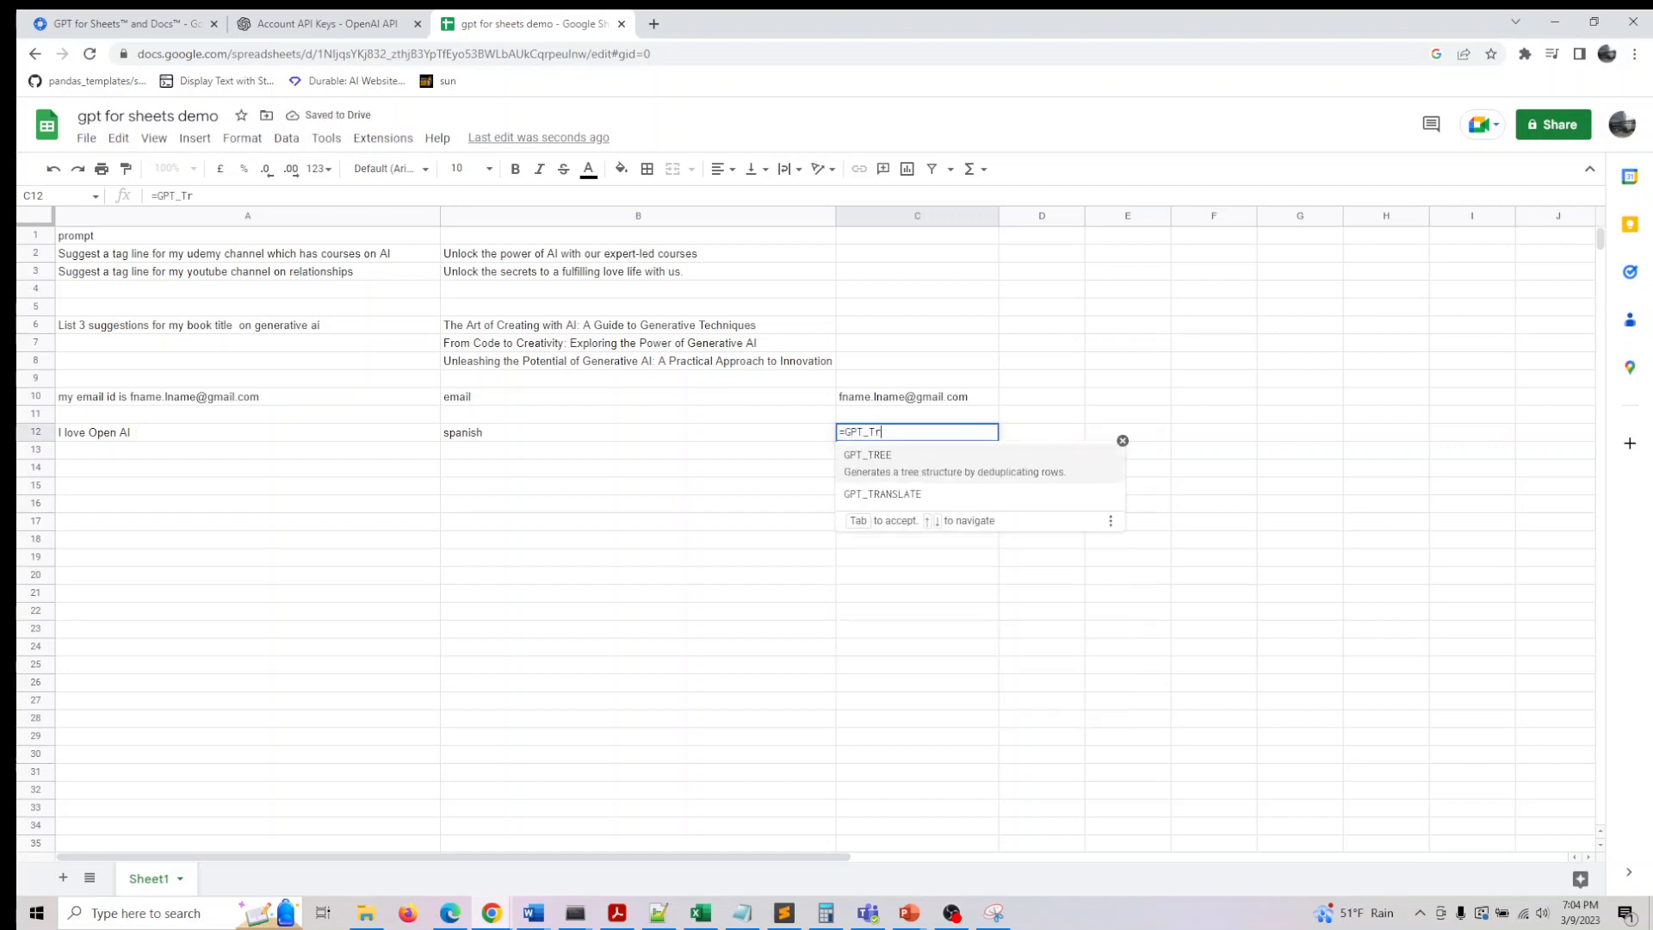
pyautogui.press('Tab')
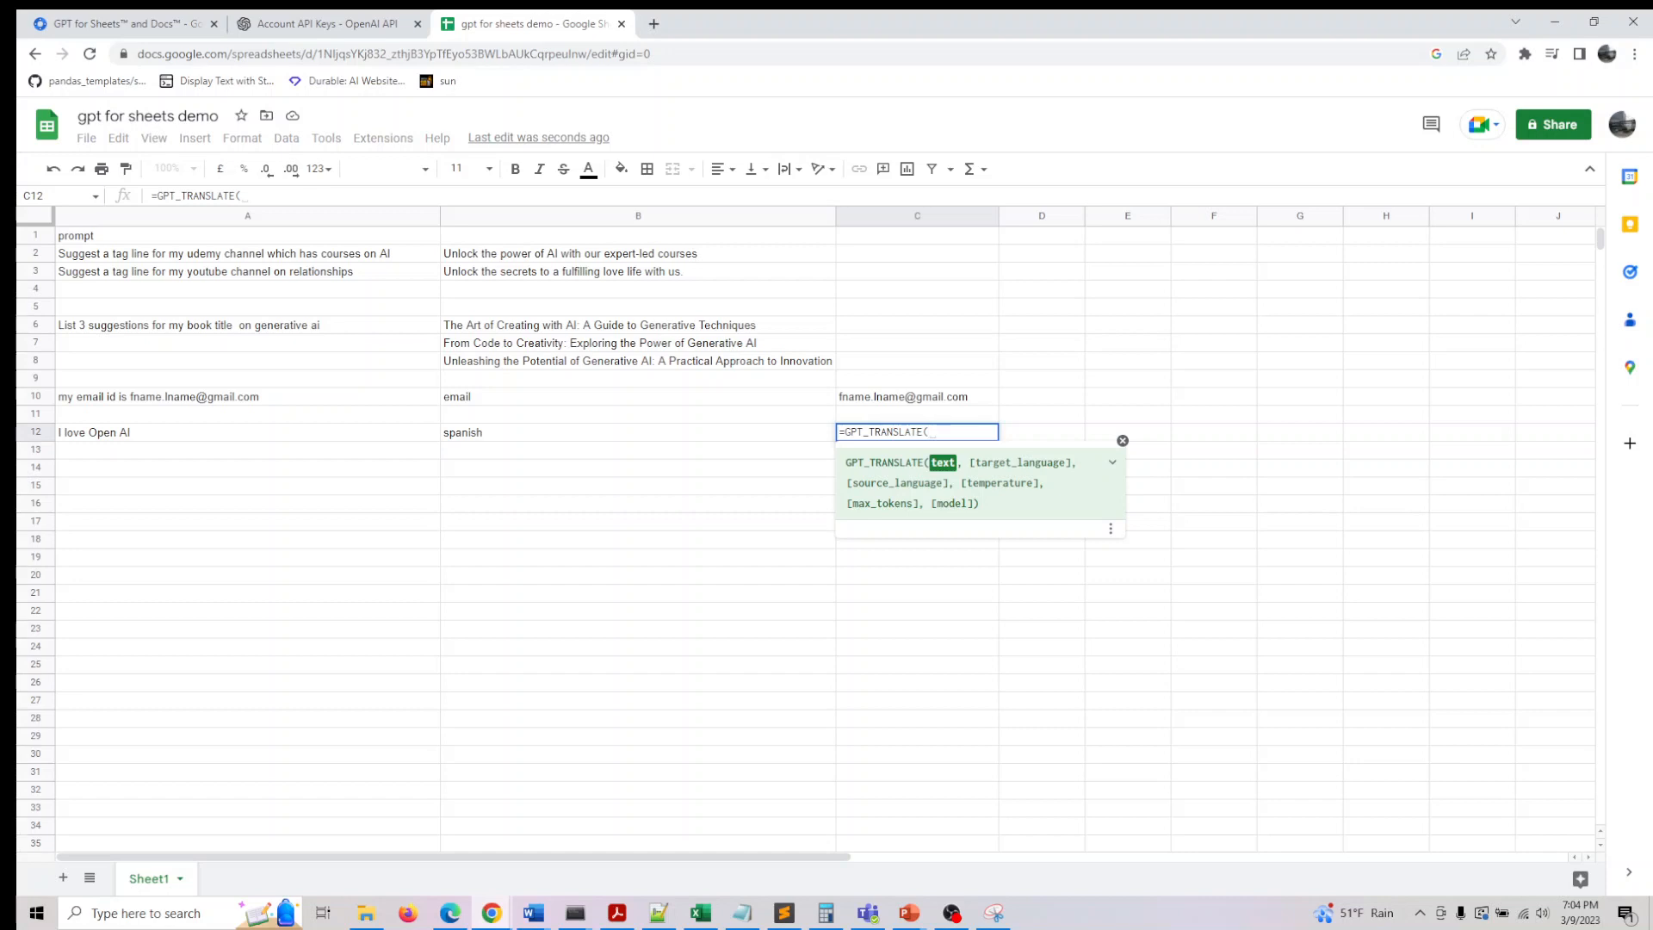
pyautogui.write('A')
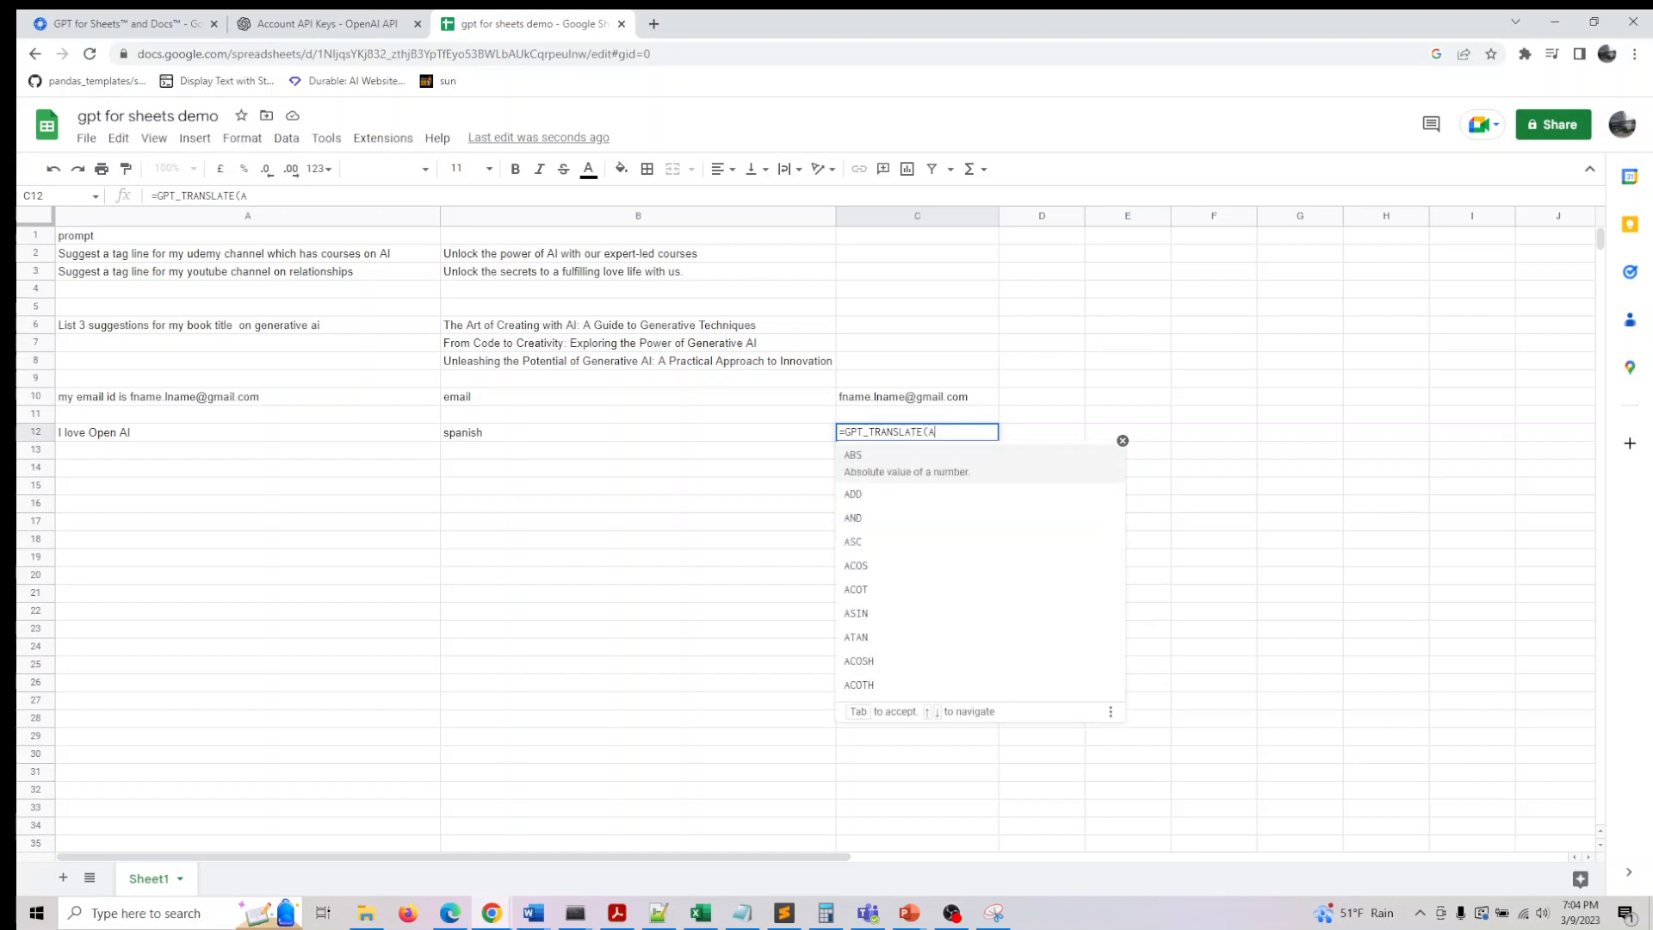
pyautogui.write('12,B12')
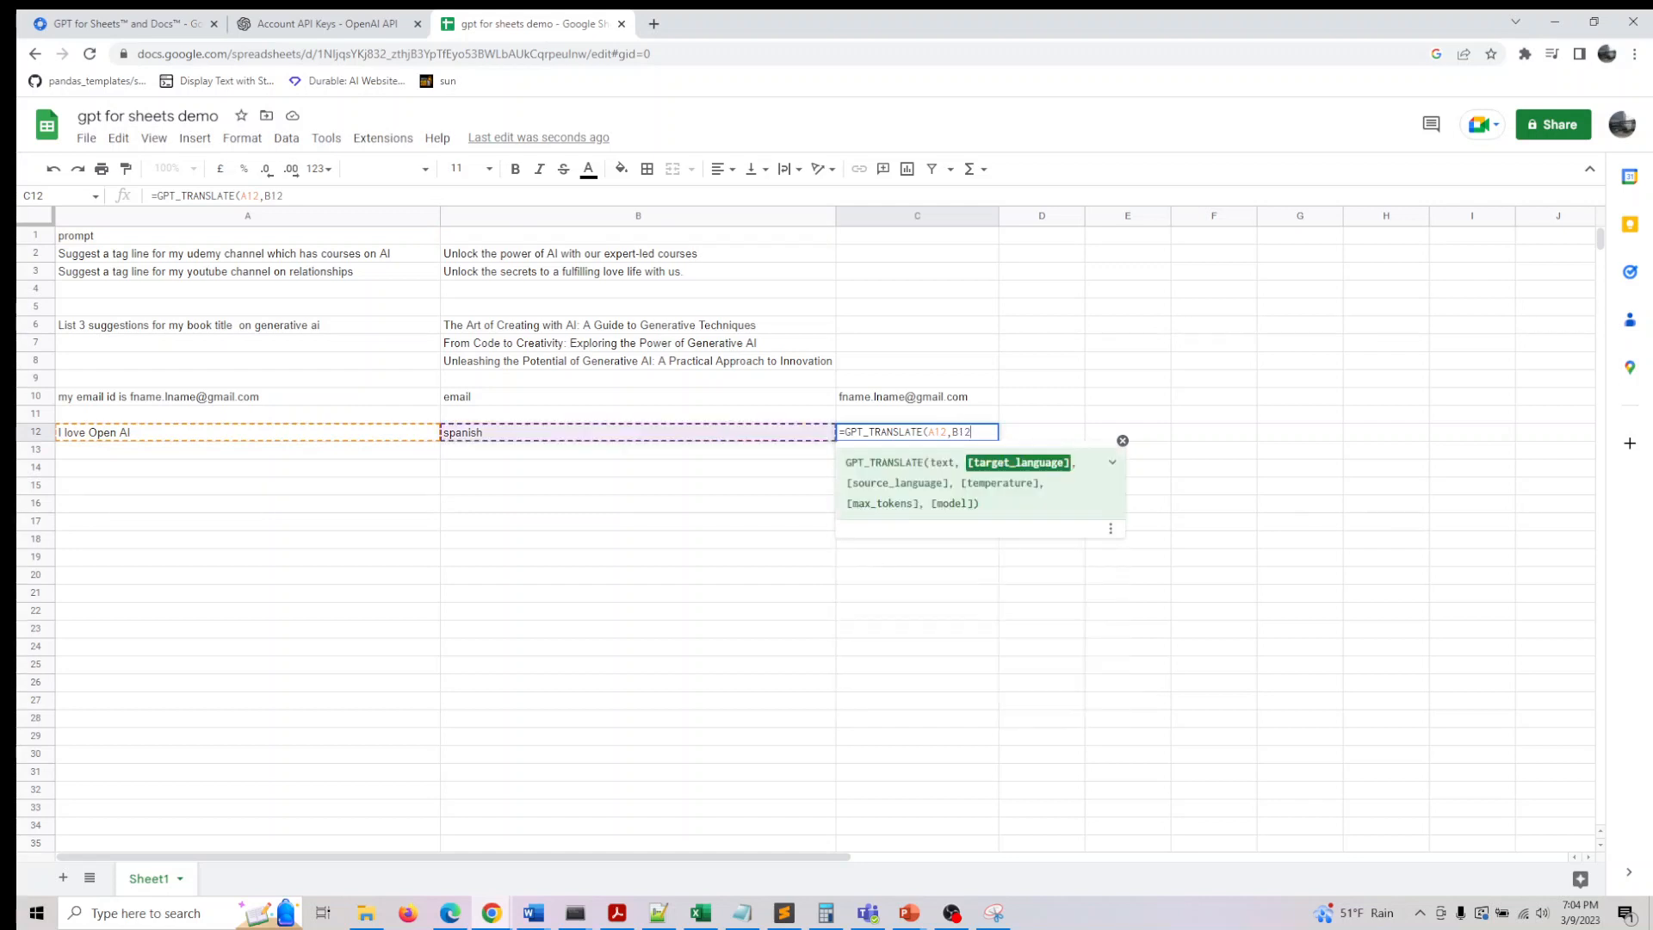
pyautogui.write(')')
pyautogui.press('Return')
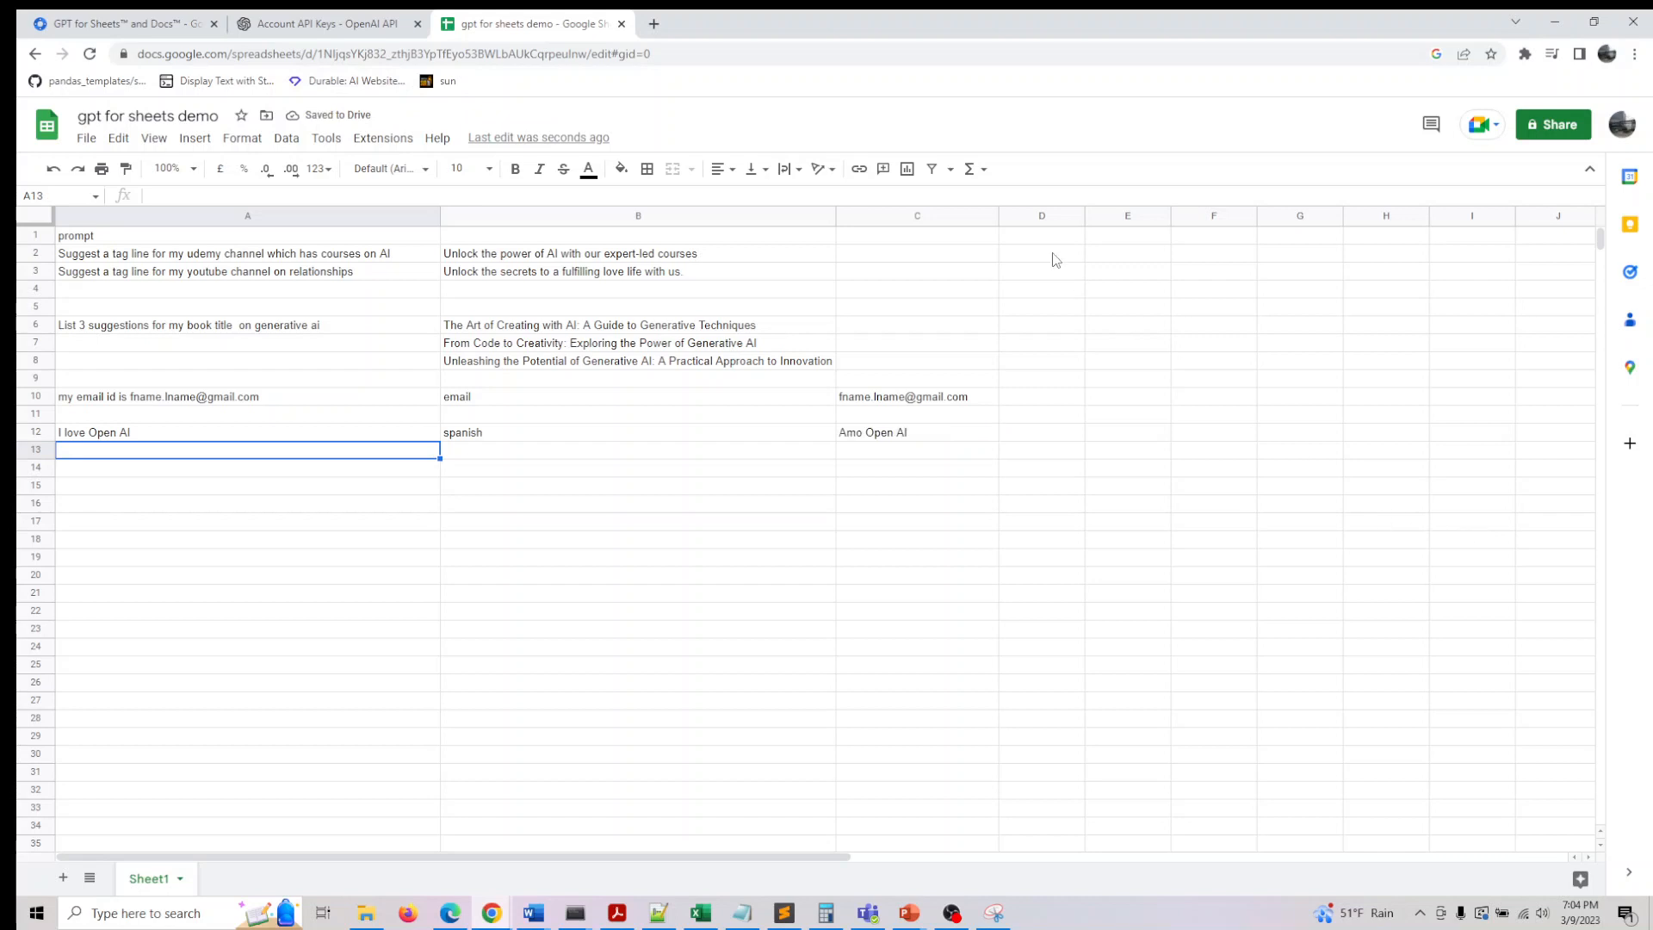
# Inspect the translation formula in cell C12 without changing it.
pyautogui.doubleClick(936, 432)
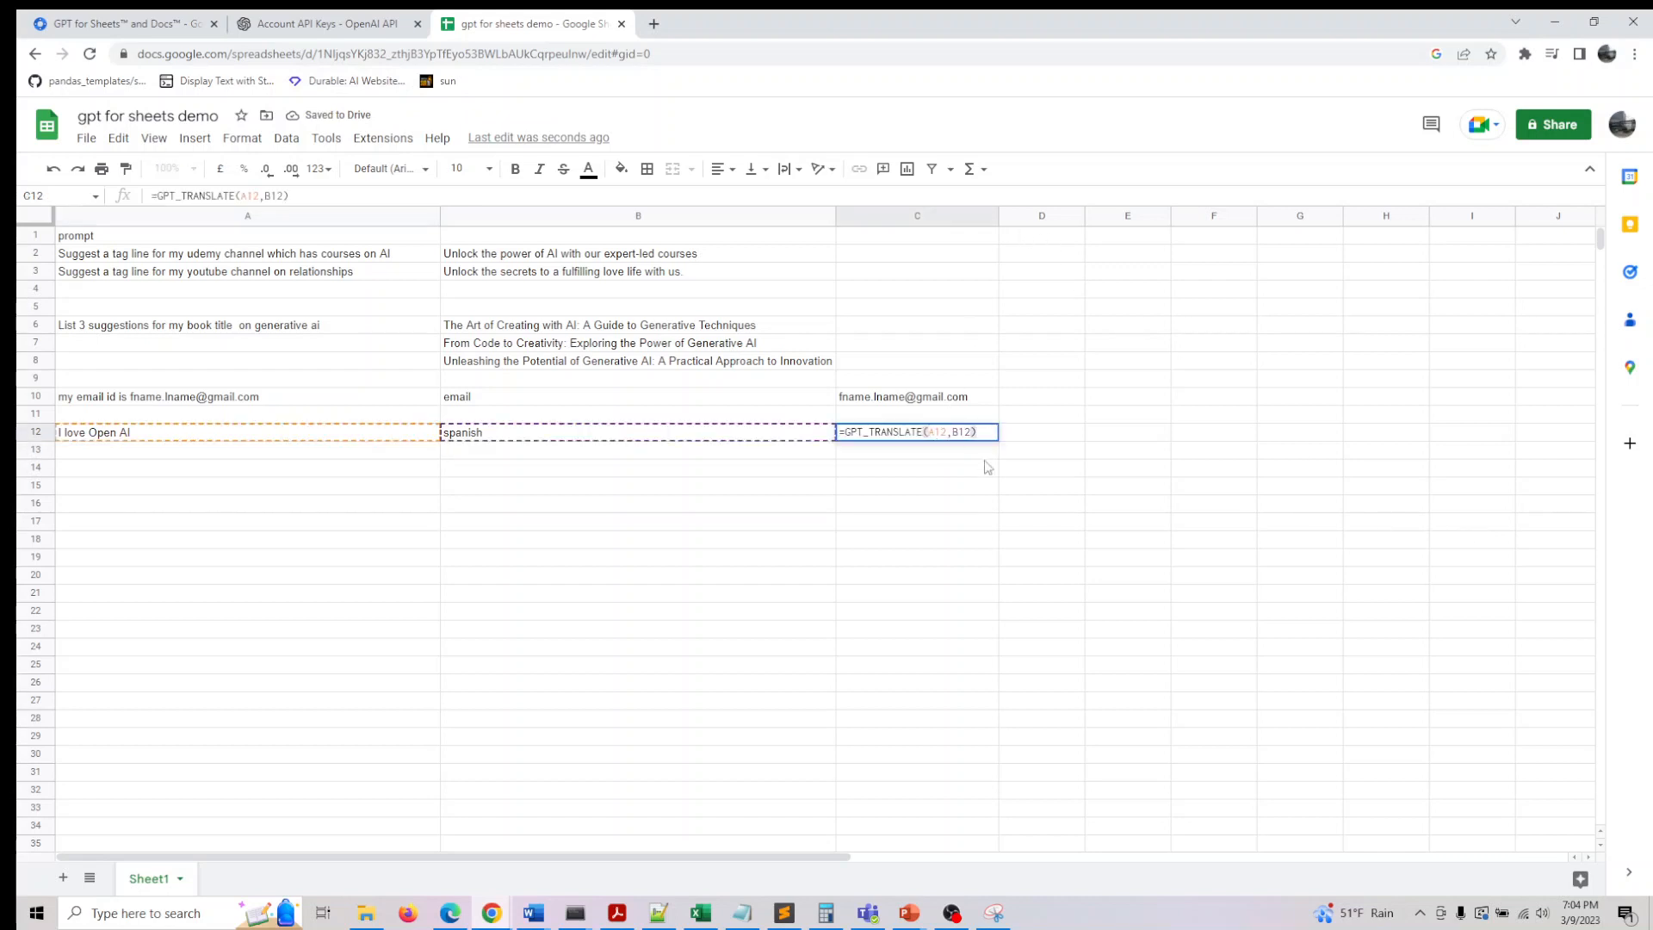
pyautogui.click(990, 520)
pyautogui.doubleClick(918, 433)
pyautogui.click(936, 522)
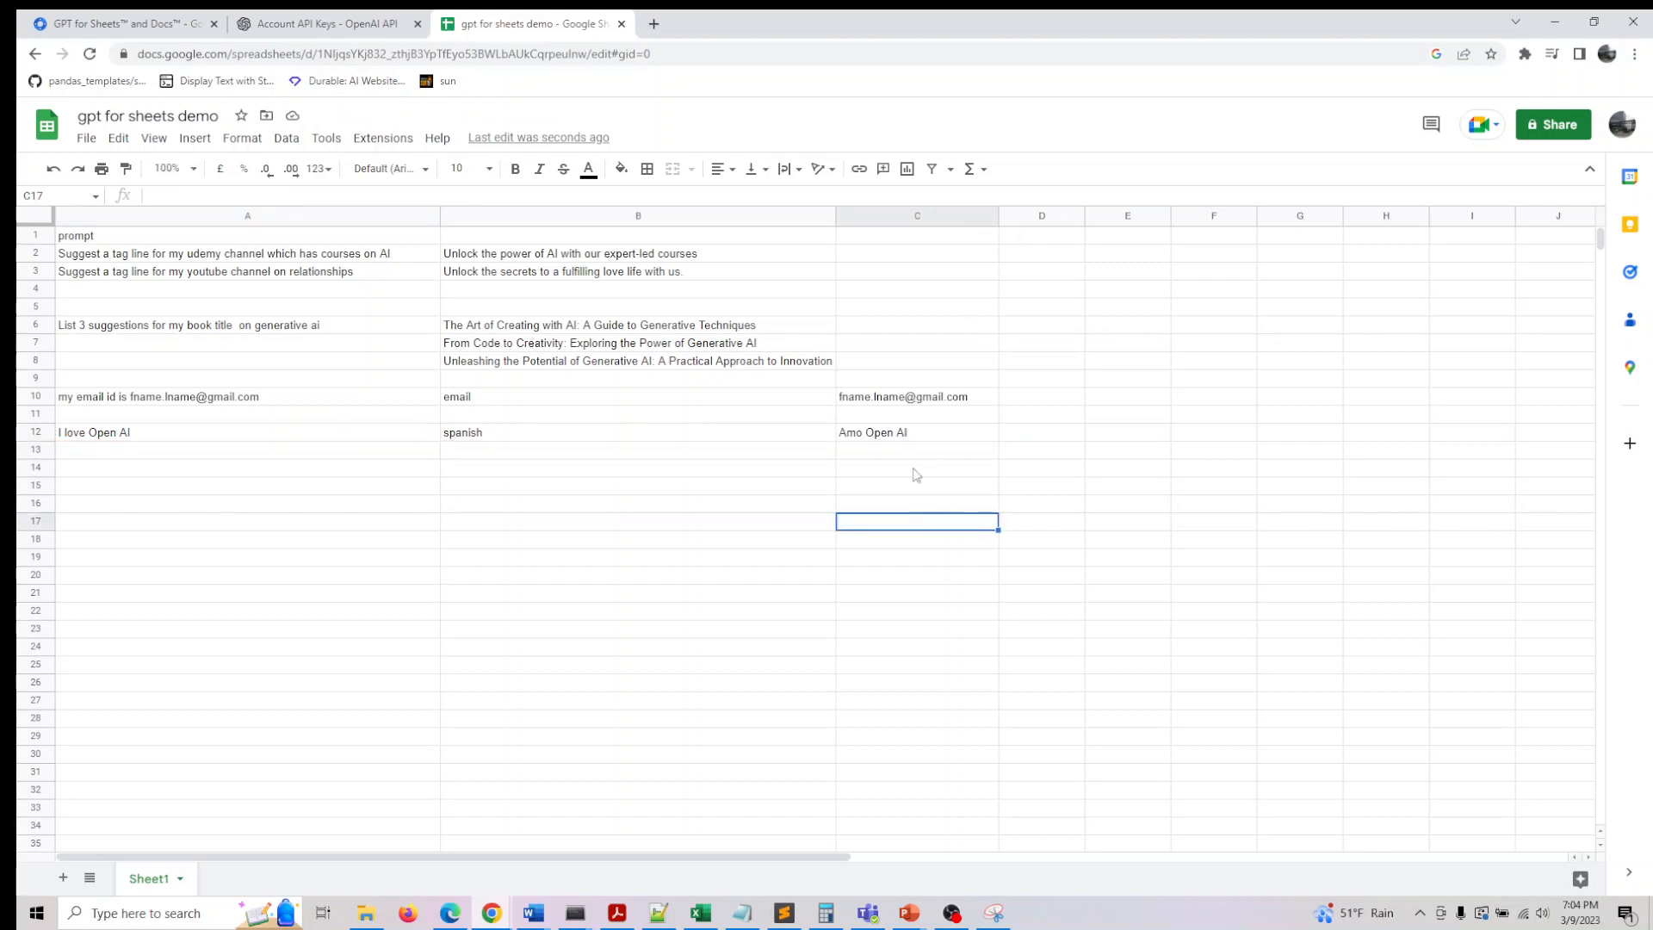
# Search the web for "google translate" in a new browser tab.
pyautogui.click(654, 25)
pyautogui.write('google t')
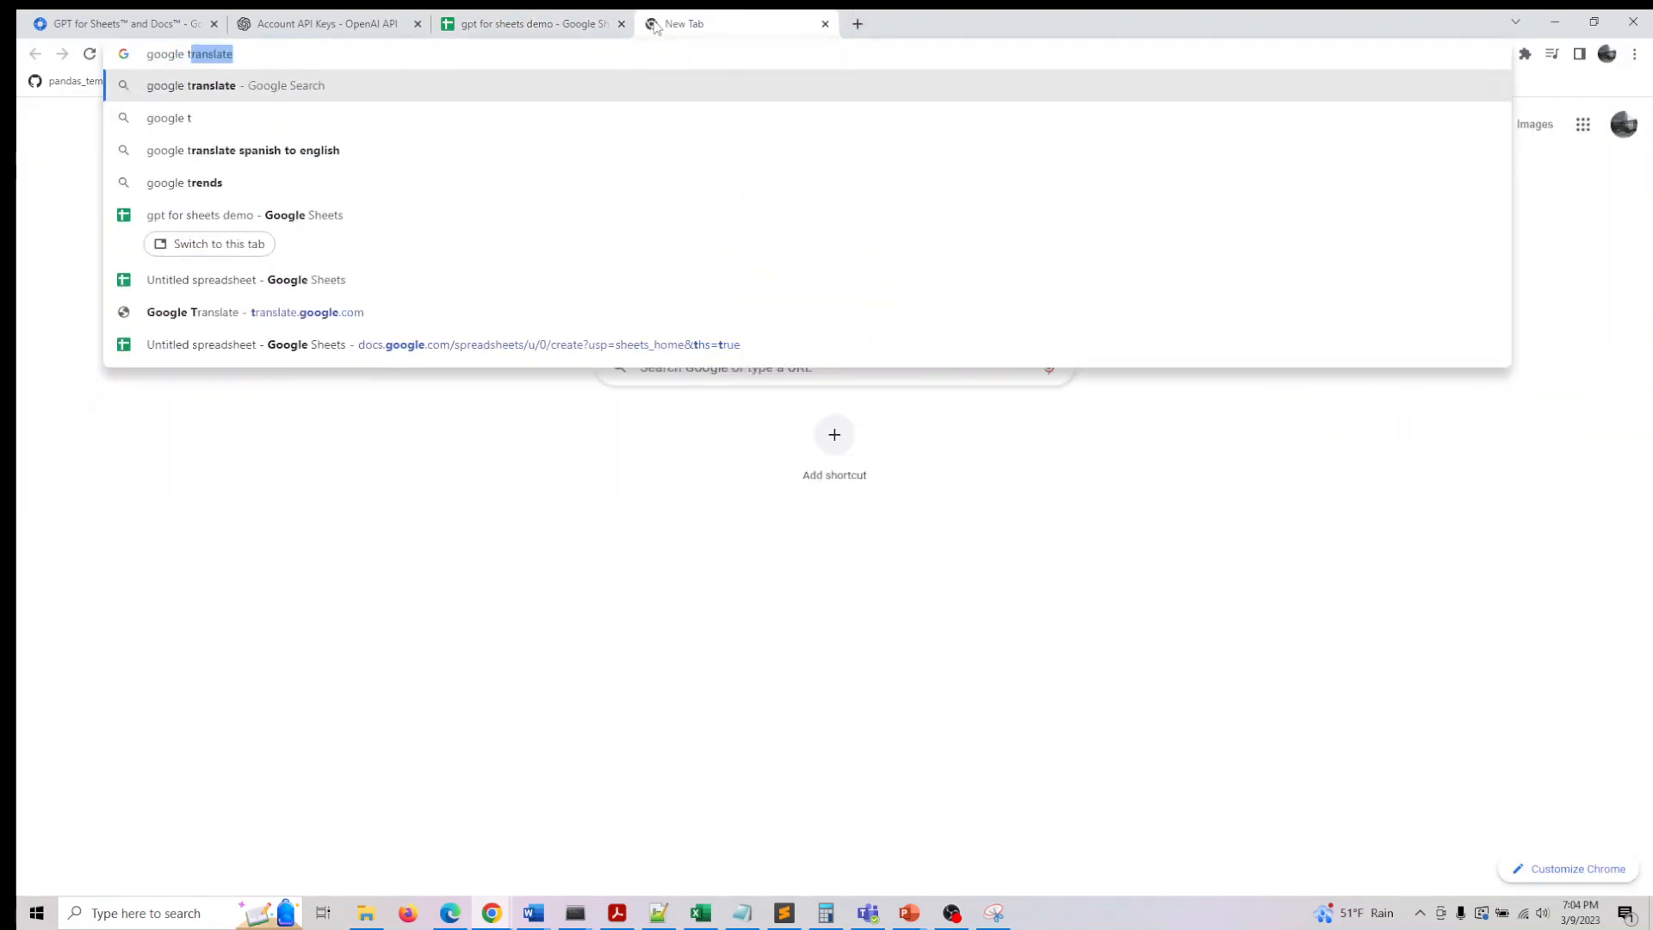
pyautogui.write('ra')
pyautogui.press('Return')
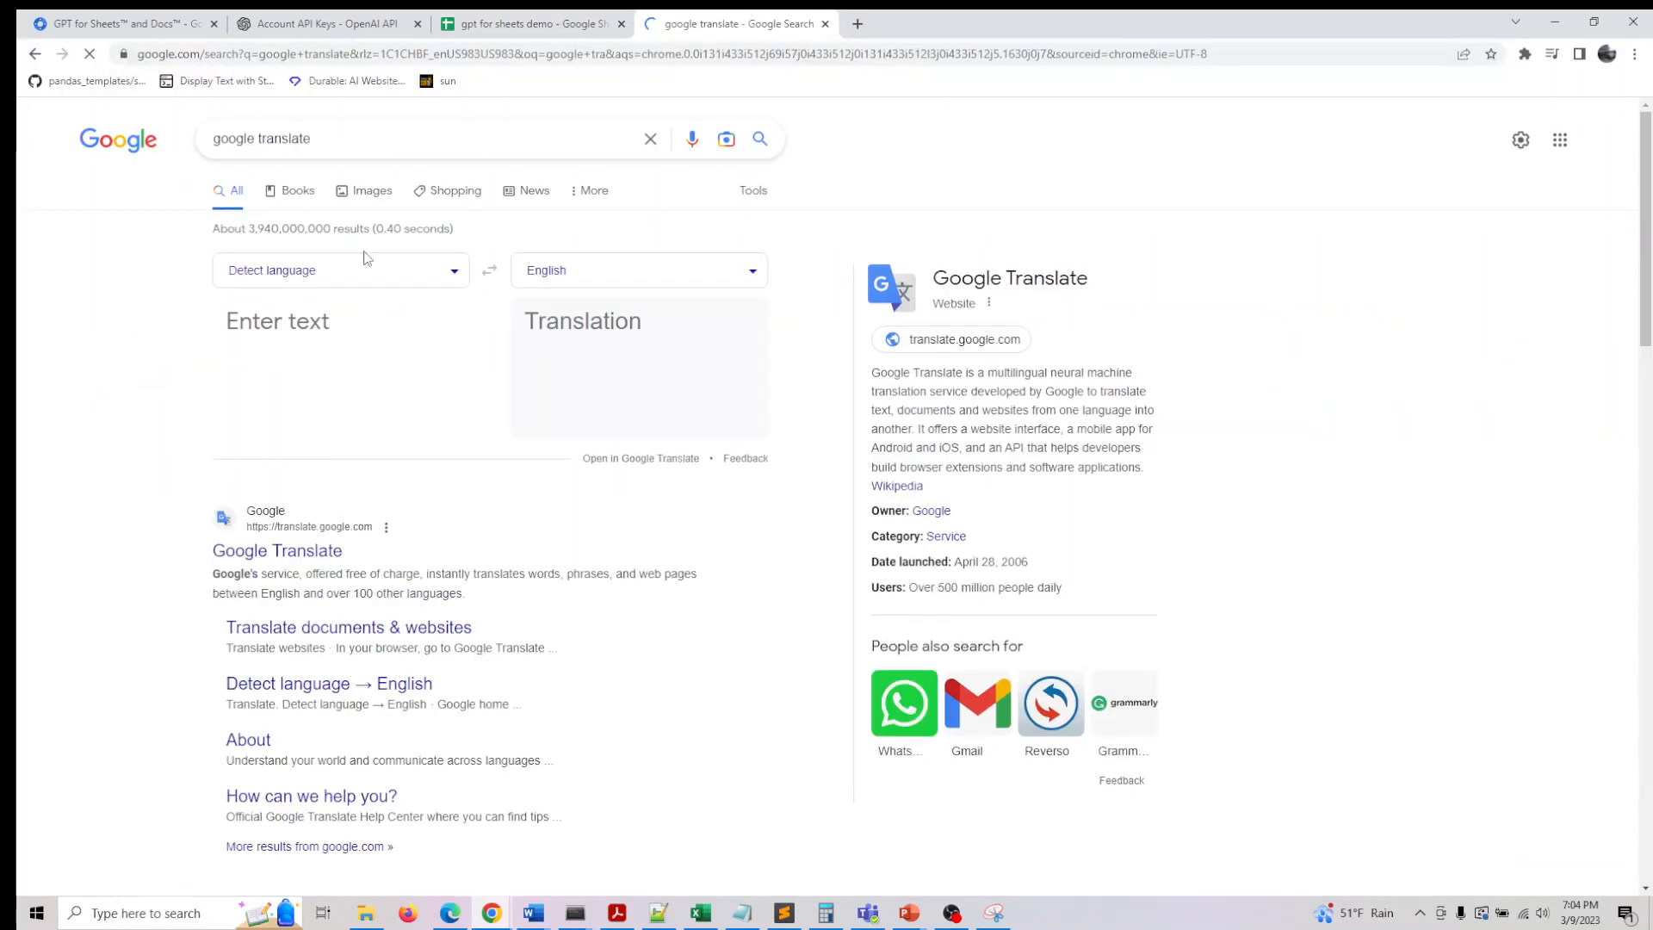
# Check the English translation of "amo open ai" in Google Translate, and return to the gpt for sheets demo spreadsheet.
pyautogui.write('amo')
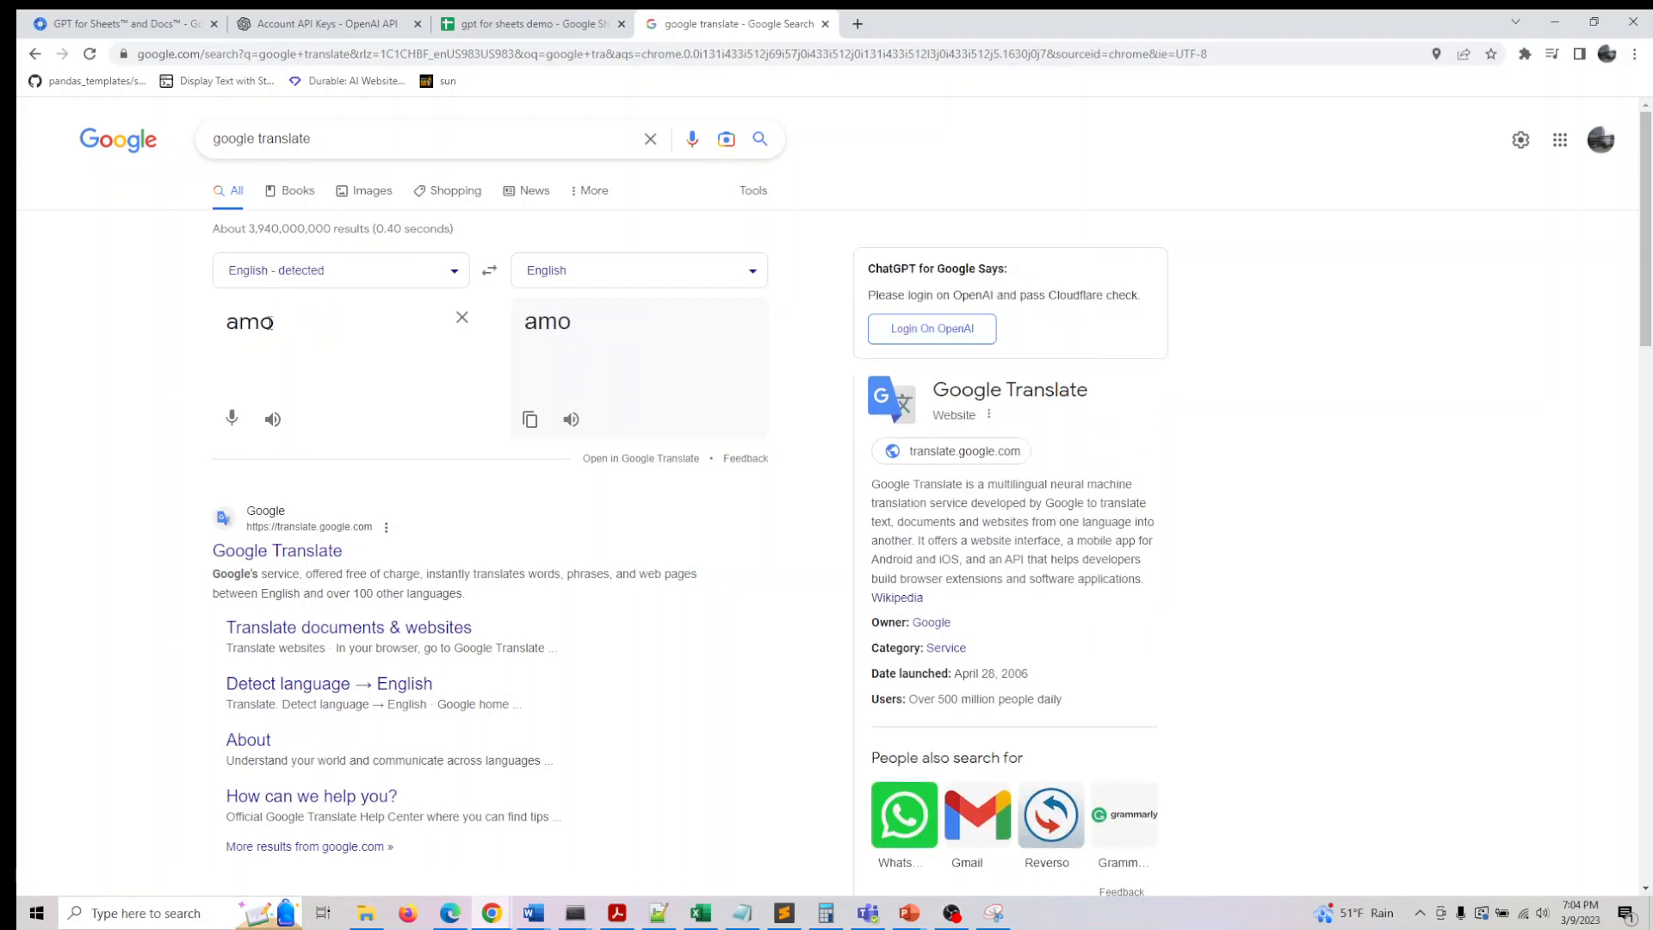
pyautogui.write(' open ai')
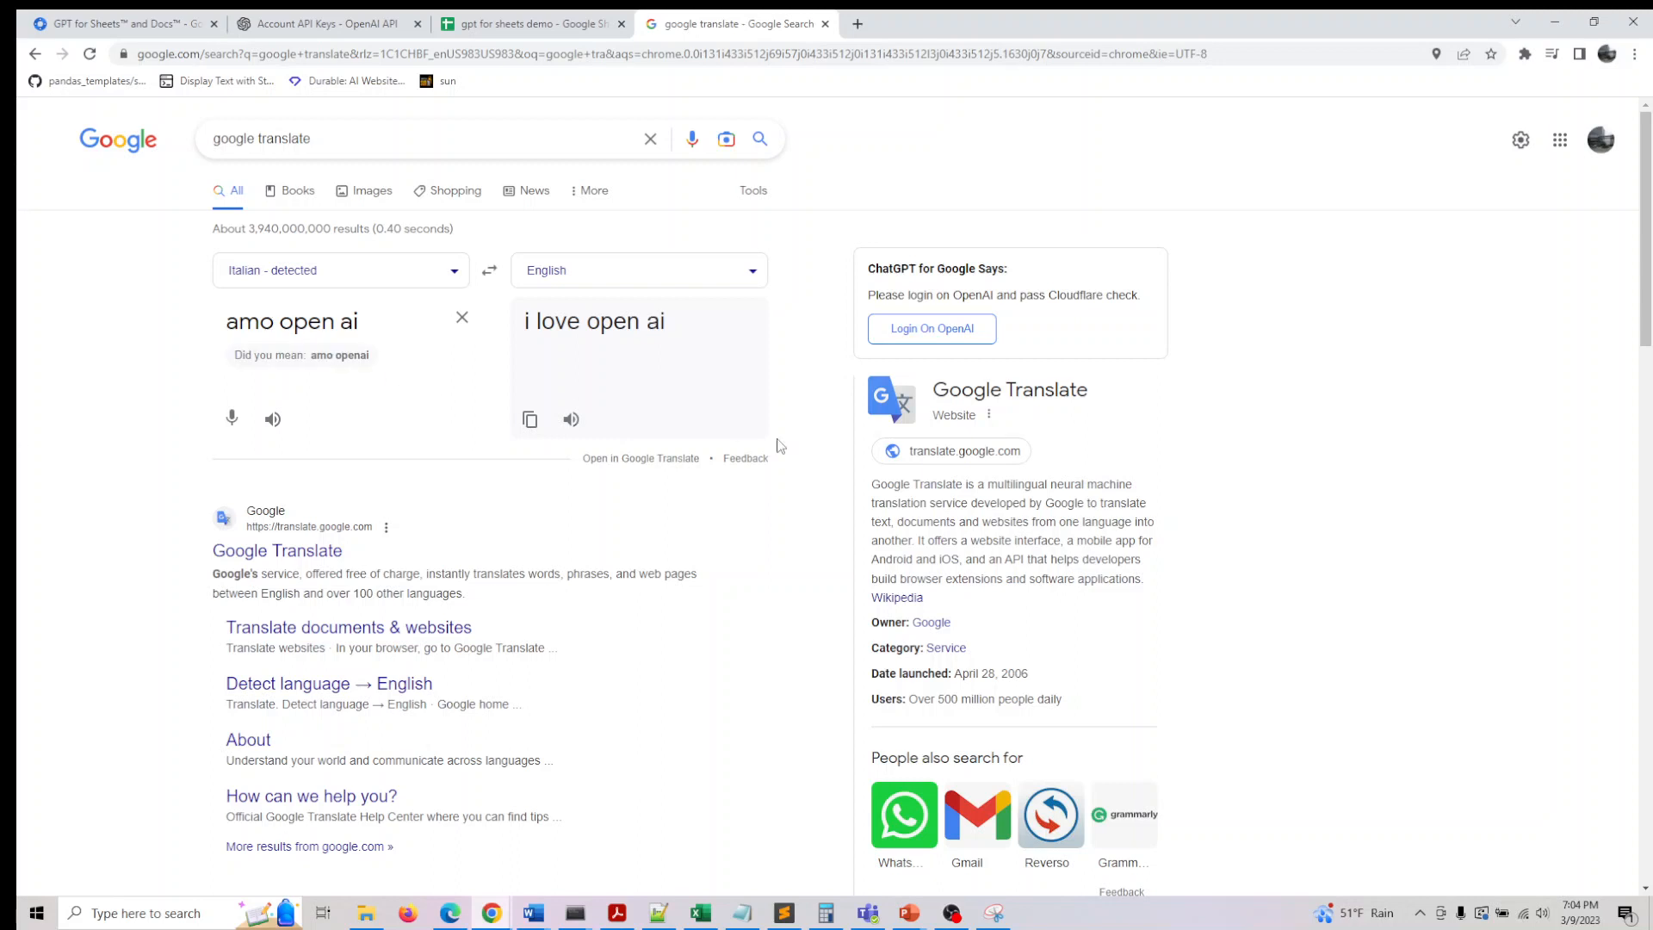
pyautogui.click(601, 23)
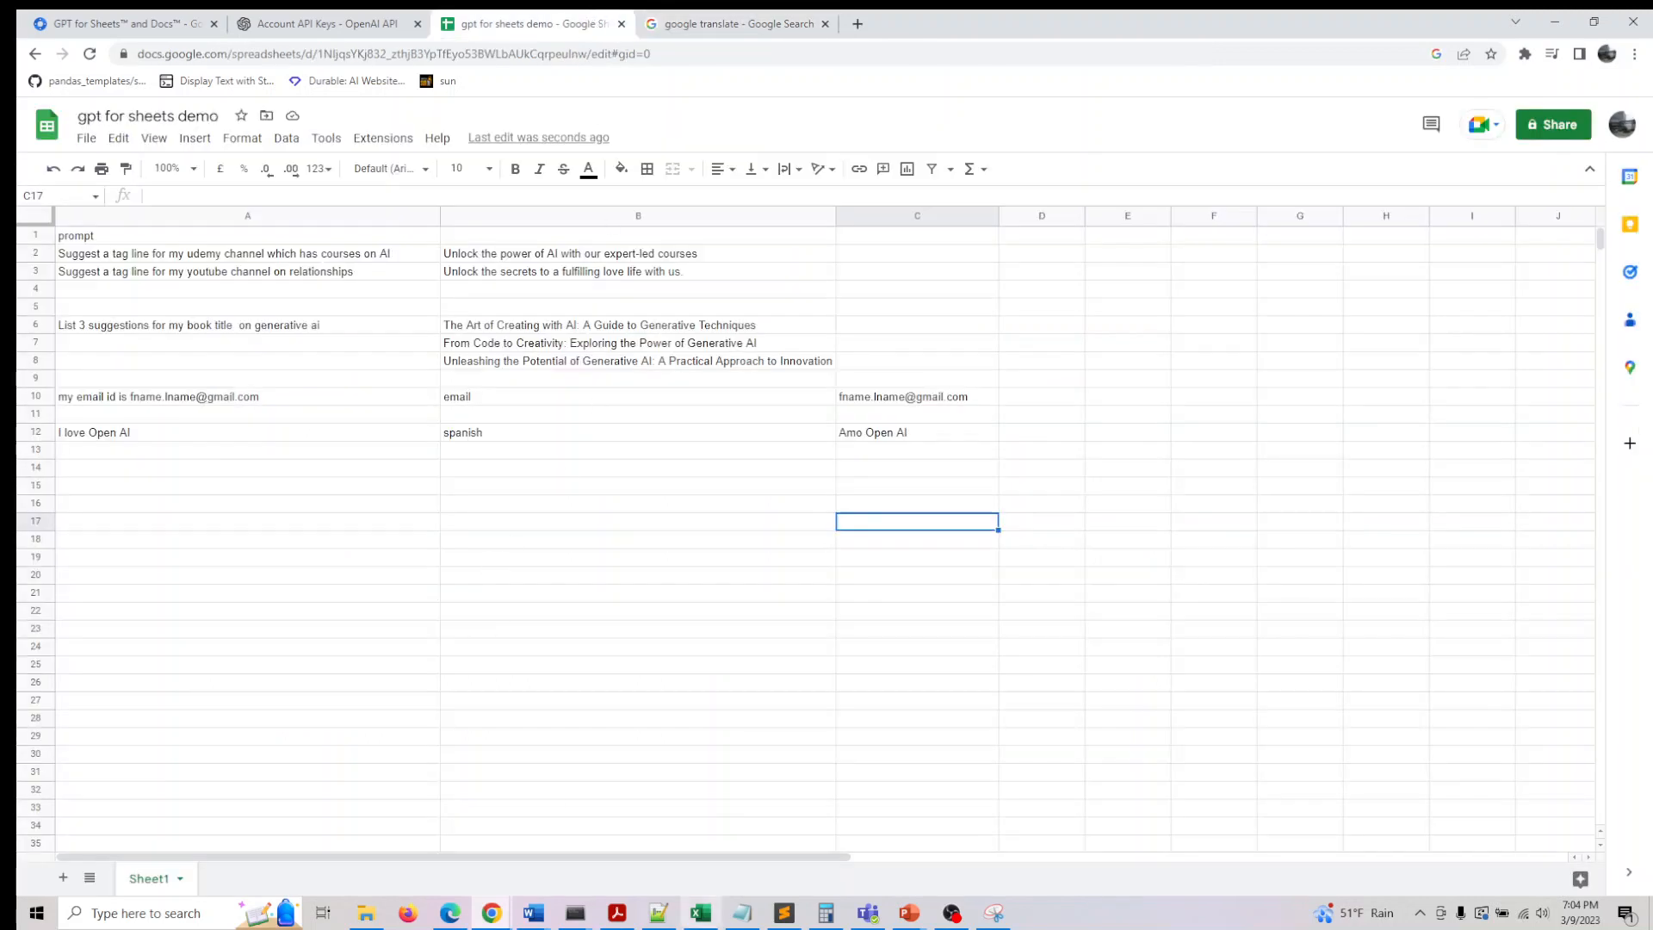
# Switch to the PowerPoint presentation and review the slides from GPT_TRANSLATE through GPT_SUMMARIZE and GPT_FILL to the email list clean-up.
pyautogui.moveTo(909, 912)
pyautogui.click(1163, 865)
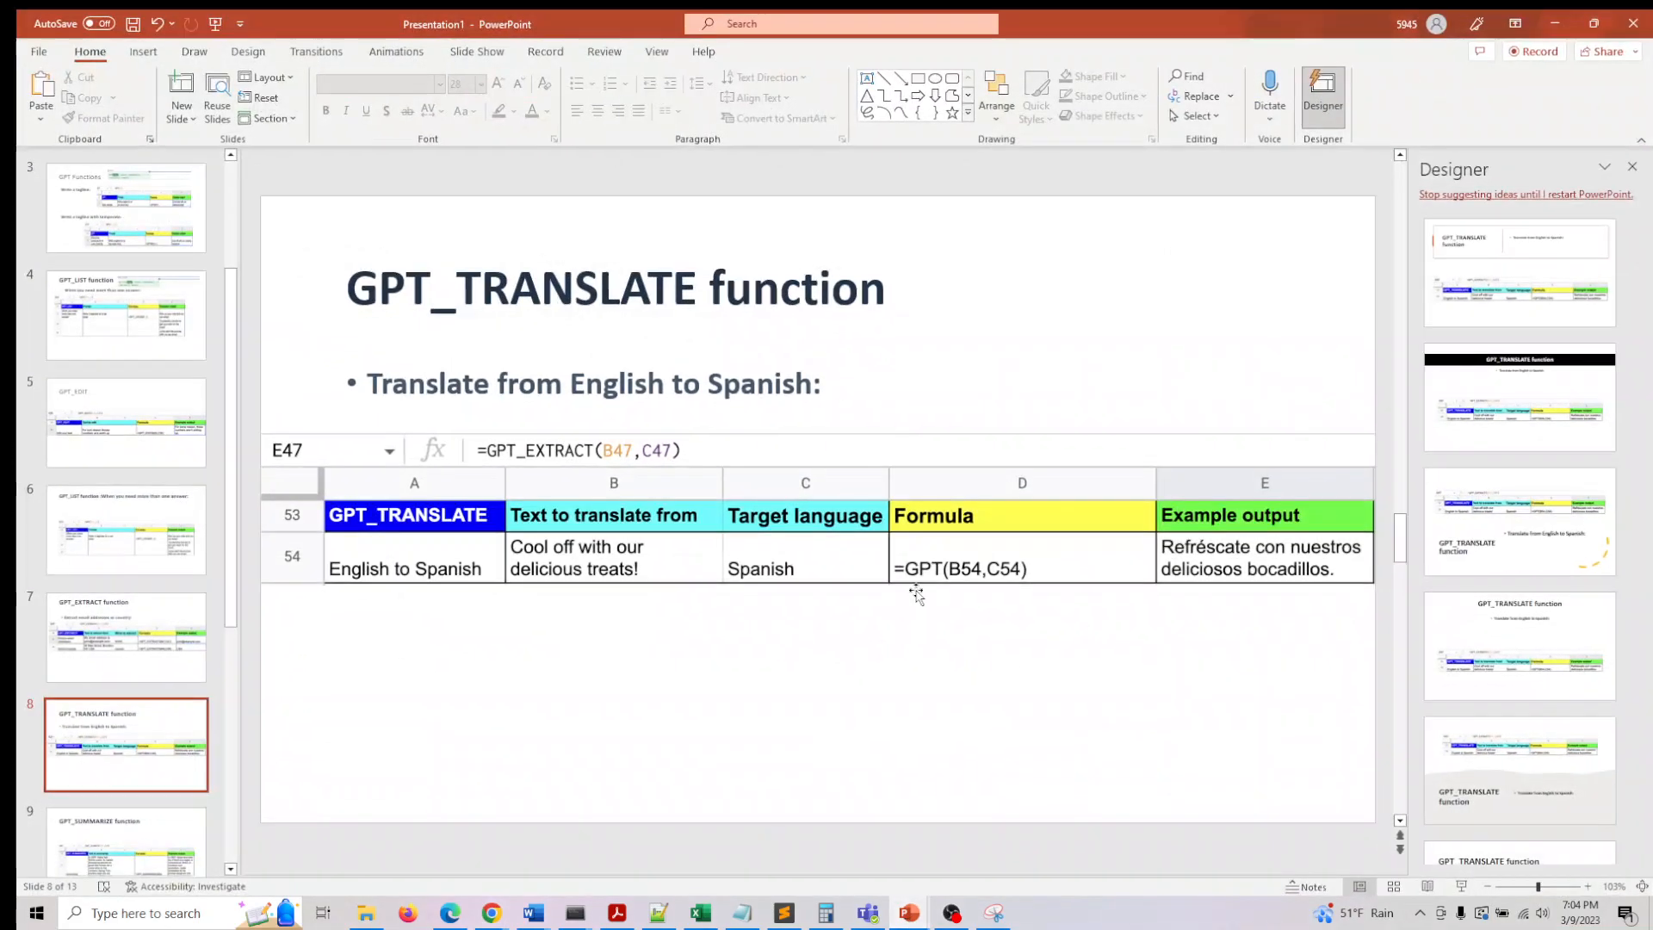
pyautogui.scroll(-3, 916, 594)
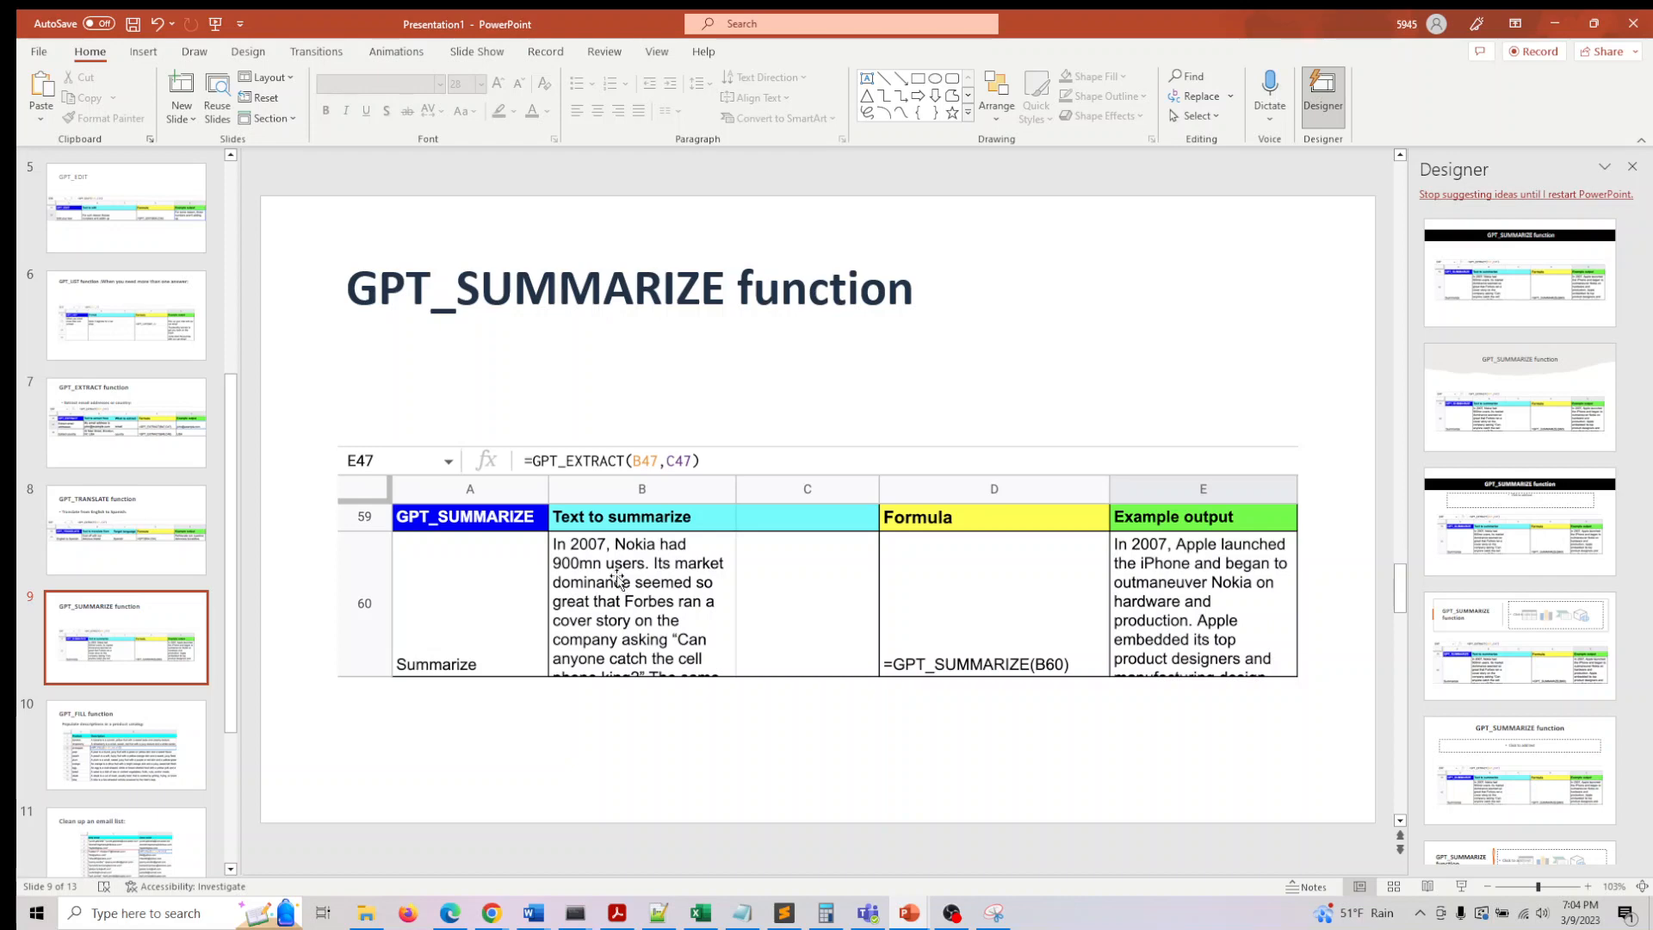
pyautogui.scroll(-1, 616, 577)
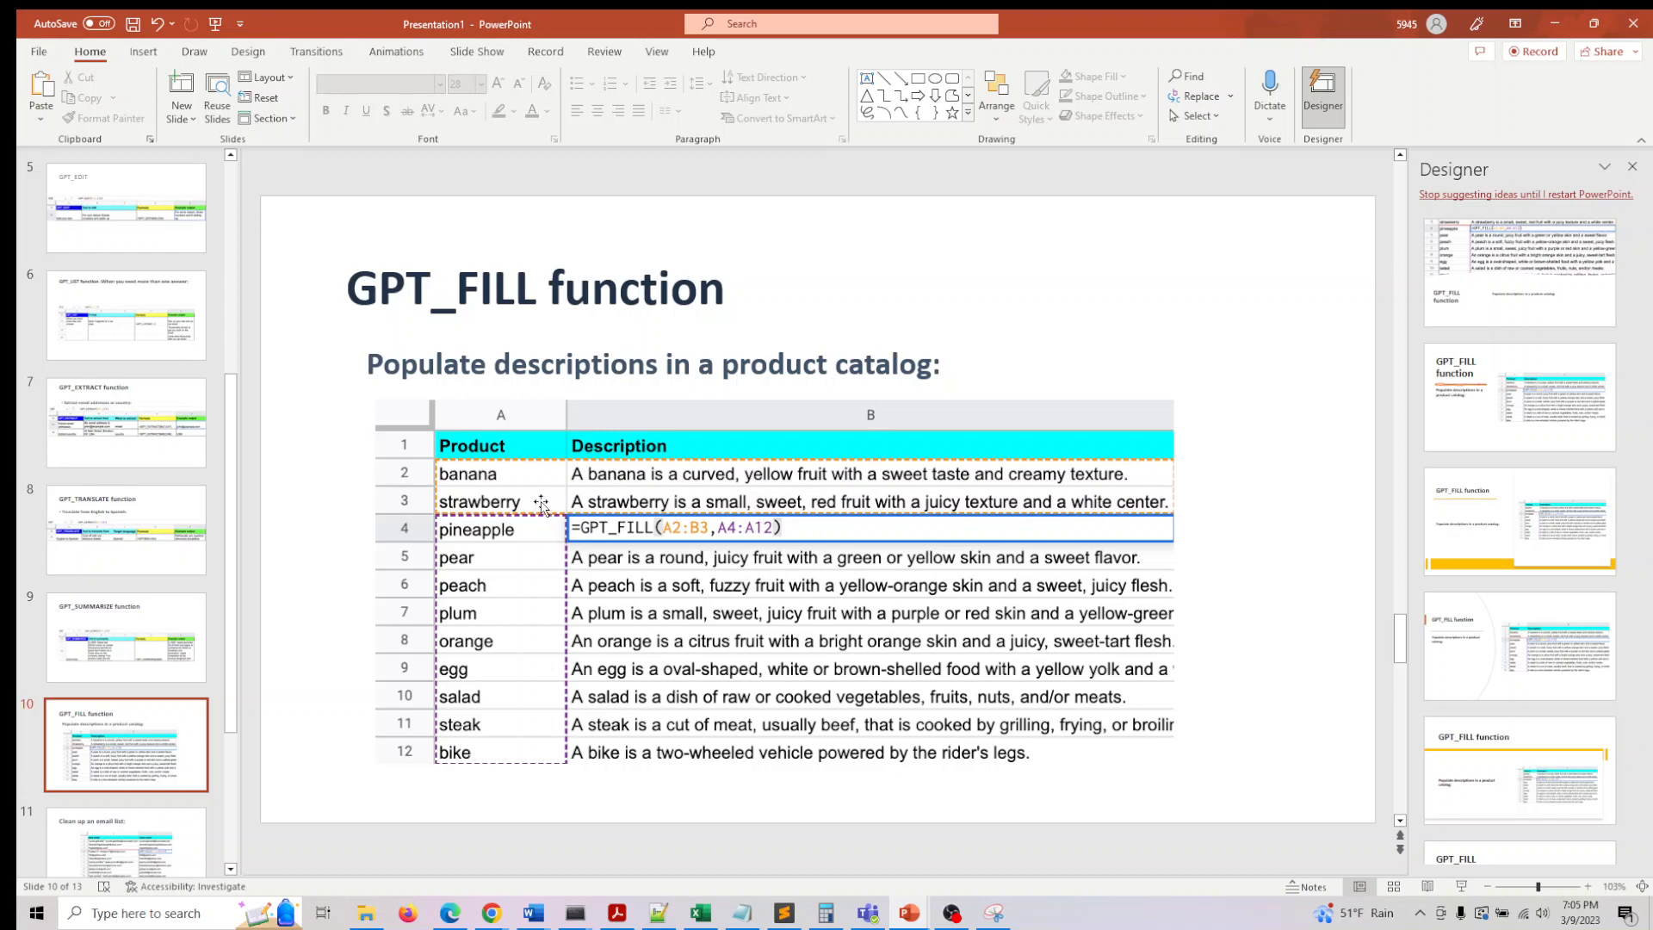
pyautogui.scroll(-1, 538, 506)
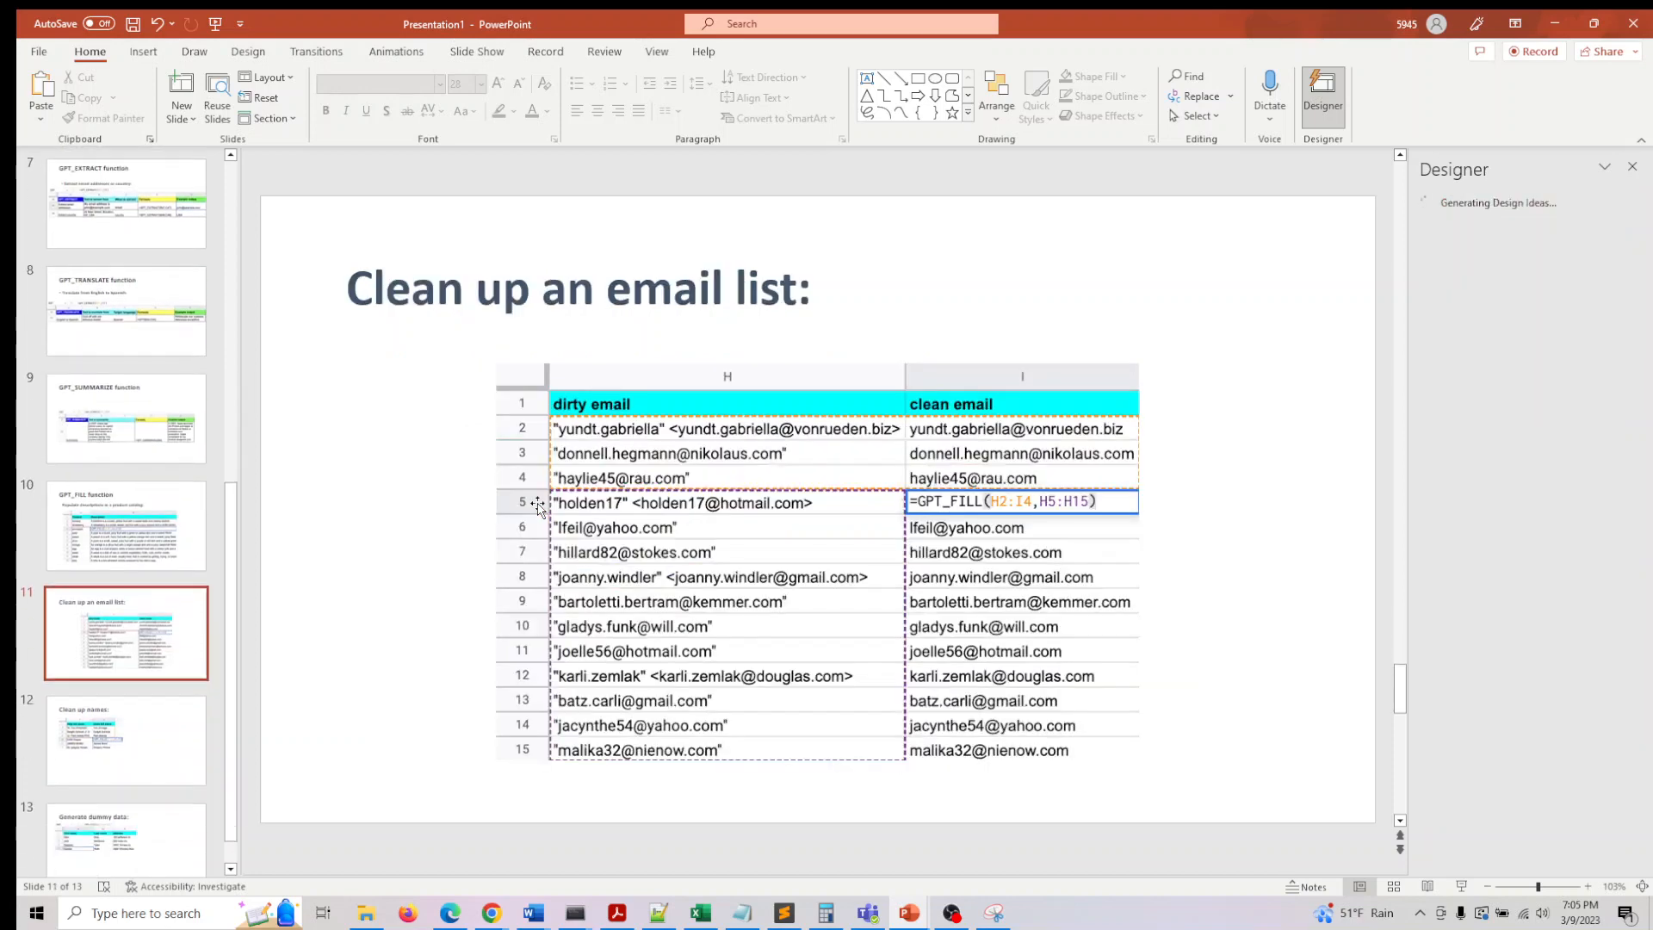